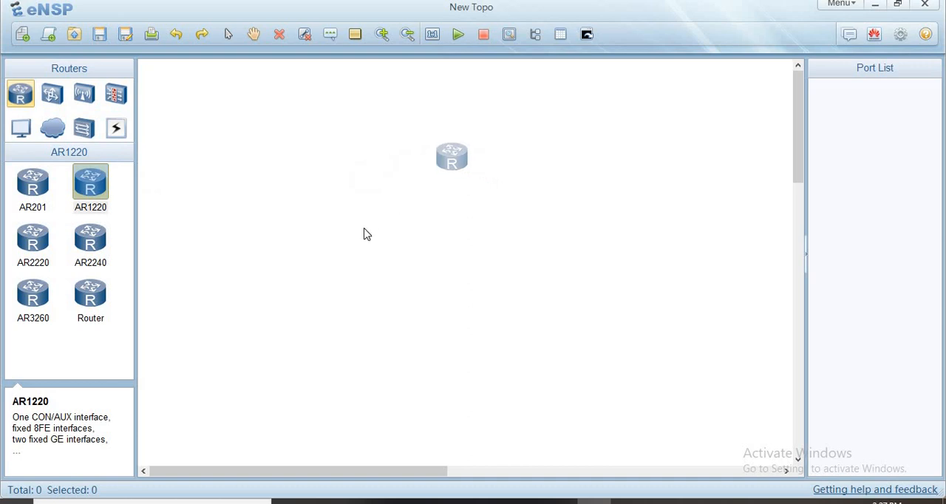
# - Place three AR1220 routers in a triangle, two side by side and the third centred above them
pyautogui.click(363, 229)
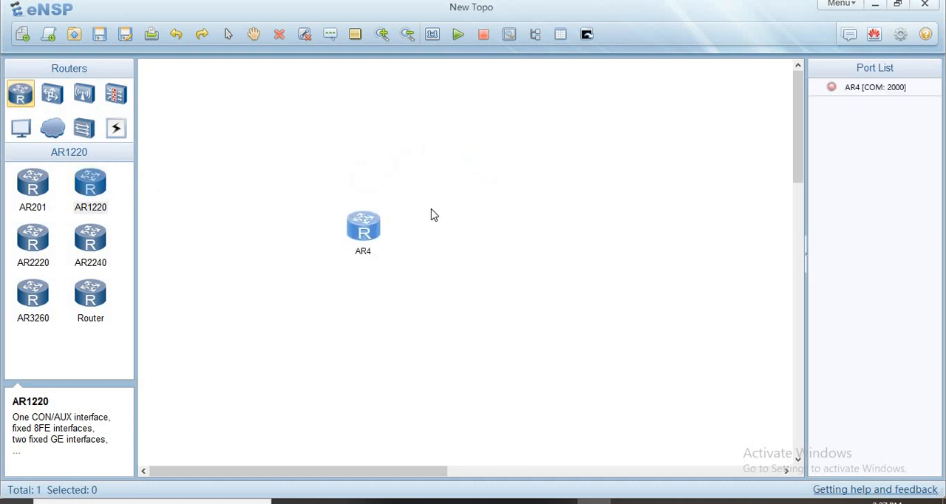
pyautogui.click(554, 235)
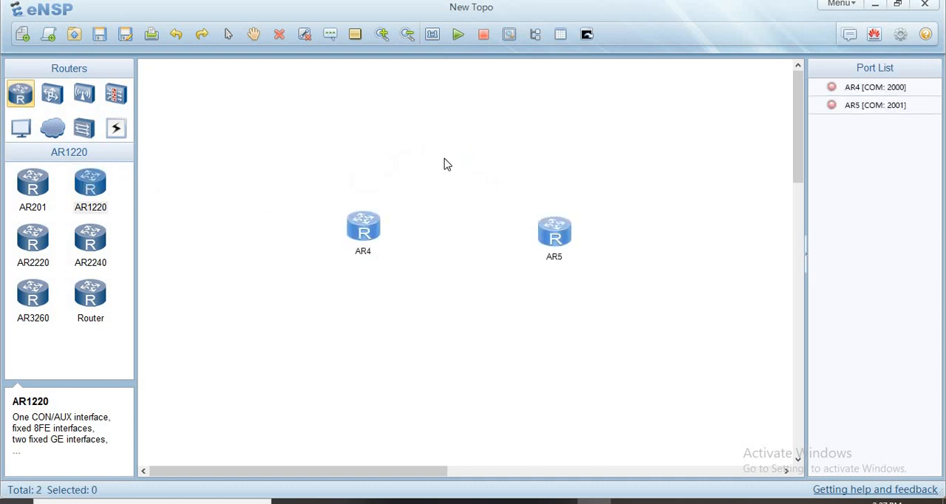
pyautogui.click(448, 134)
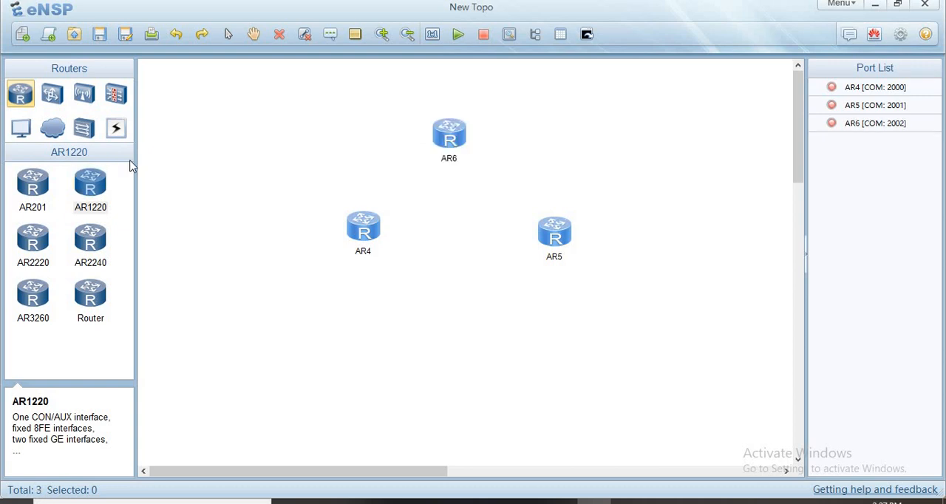
# - Add an S3700 switch centred below the two lower routers
pyautogui.click(22, 130)
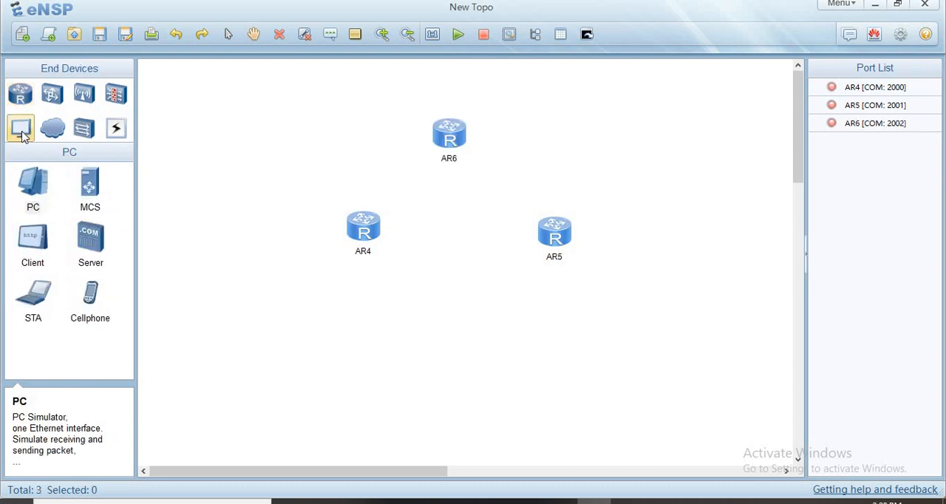
pyautogui.click(53, 94)
pyautogui.click(90, 182)
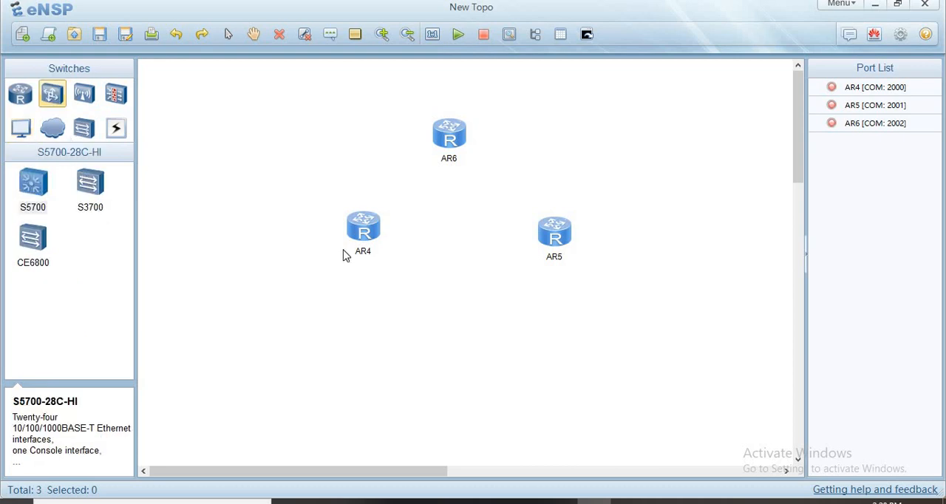
pyautogui.click(459, 308)
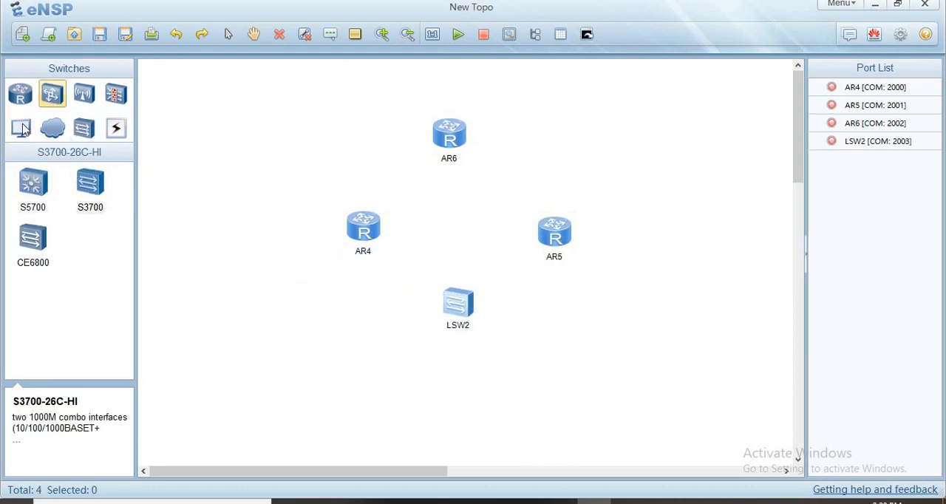
# - Add three PCs in a horizontal row below the switch
pyautogui.click(42, 197)
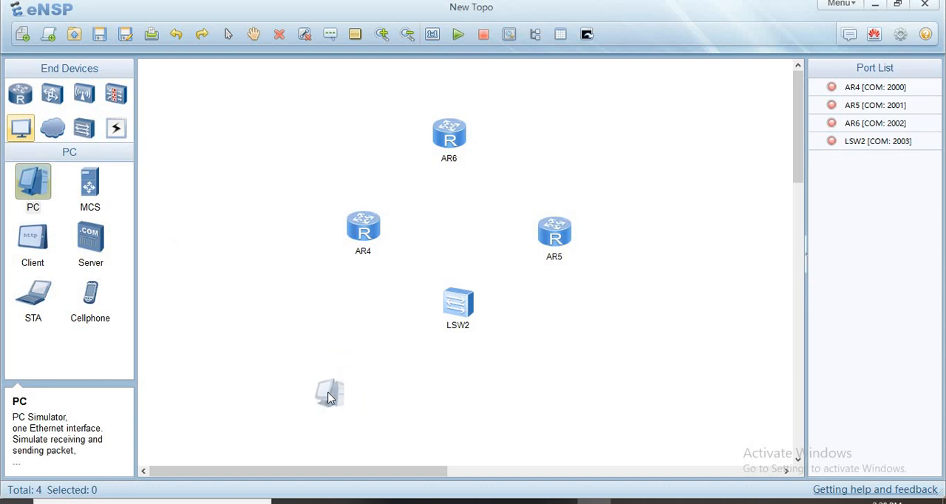
pyautogui.click(331, 393)
pyautogui.click(32, 184)
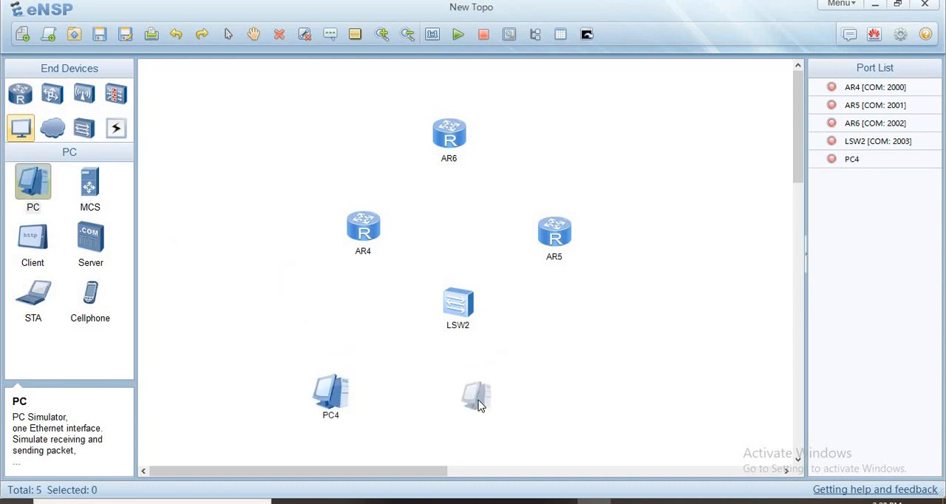
pyautogui.click(477, 399)
pyautogui.click(38, 186)
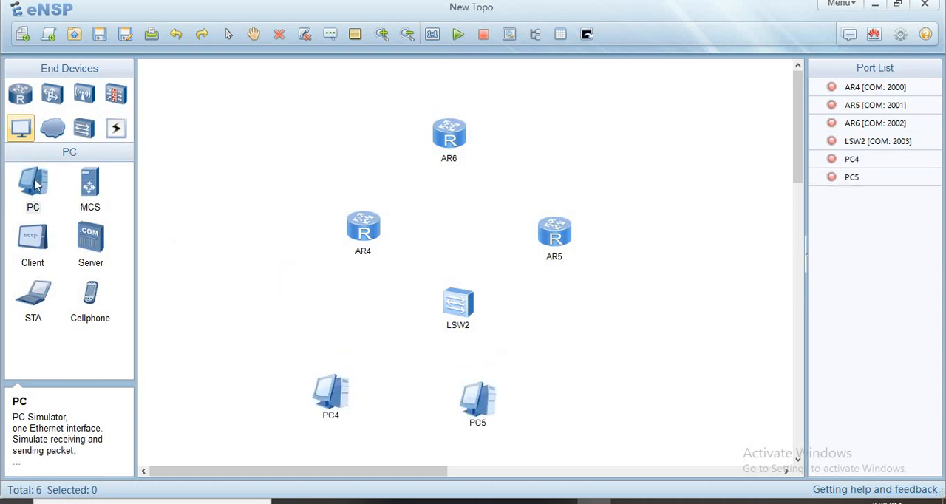
pyautogui.click(631, 406)
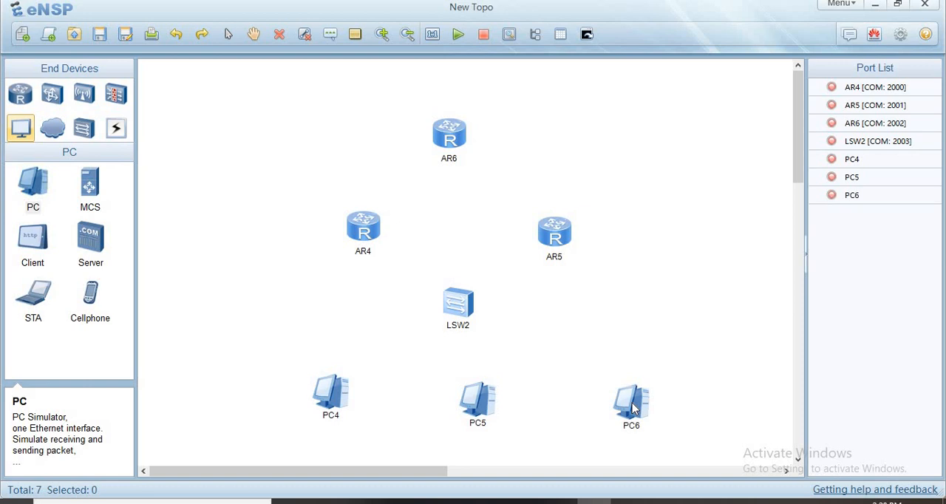
# - Connect AR4's GE 0/0/0 port to AR6's GE 0/0/0 port with a copper cable
pyautogui.click(116, 129)
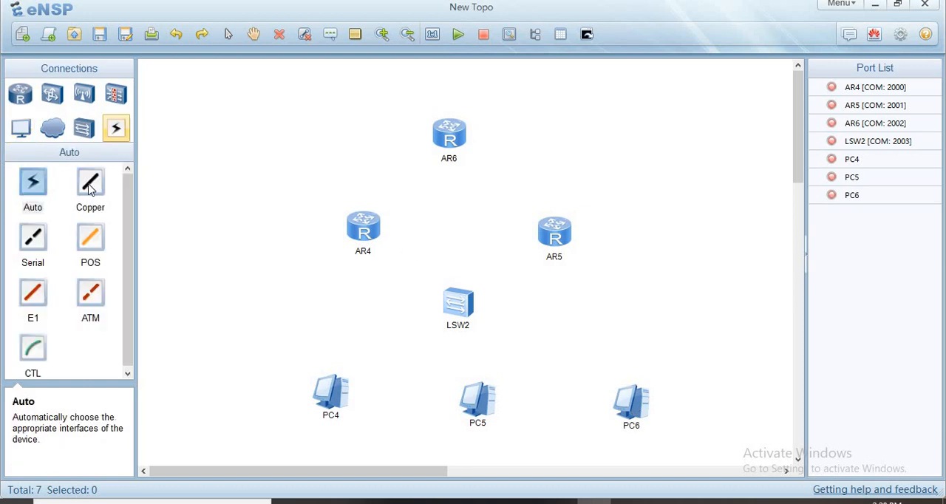
pyautogui.click(90, 183)
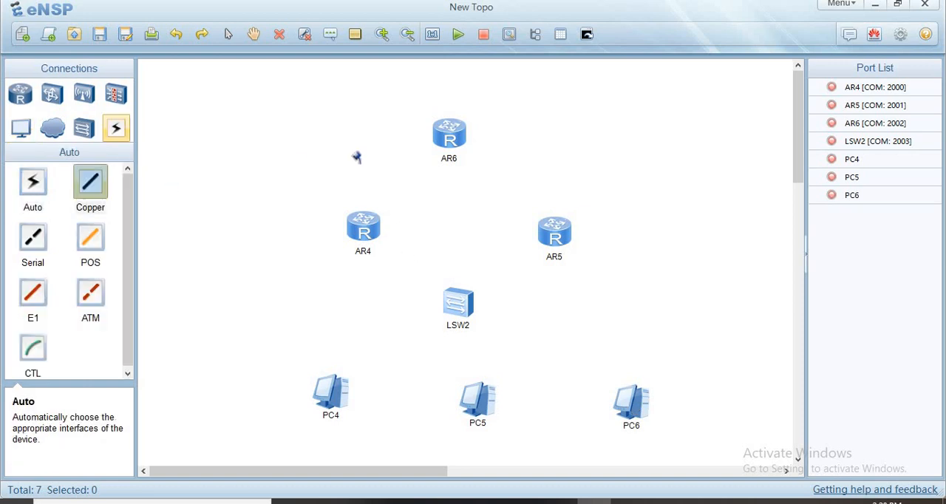
pyautogui.click(362, 228)
pyautogui.click(379, 236)
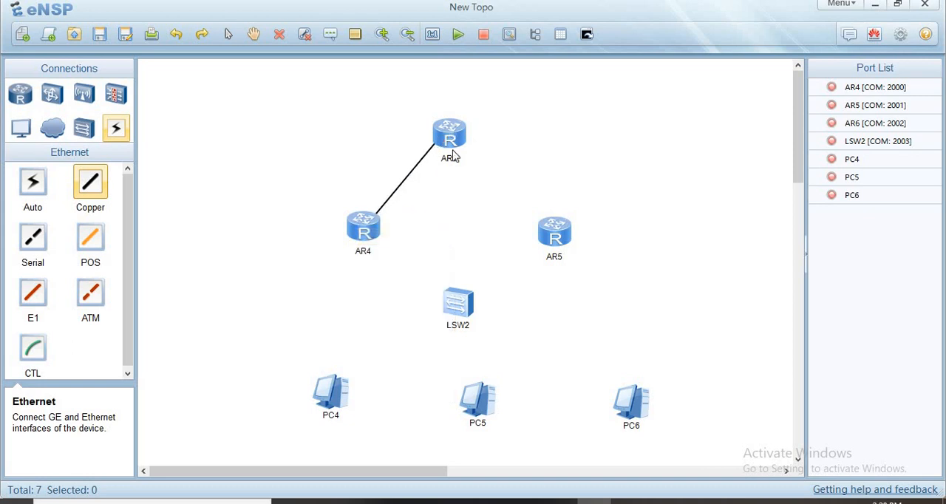
pyautogui.click(448, 142)
pyautogui.click(460, 150)
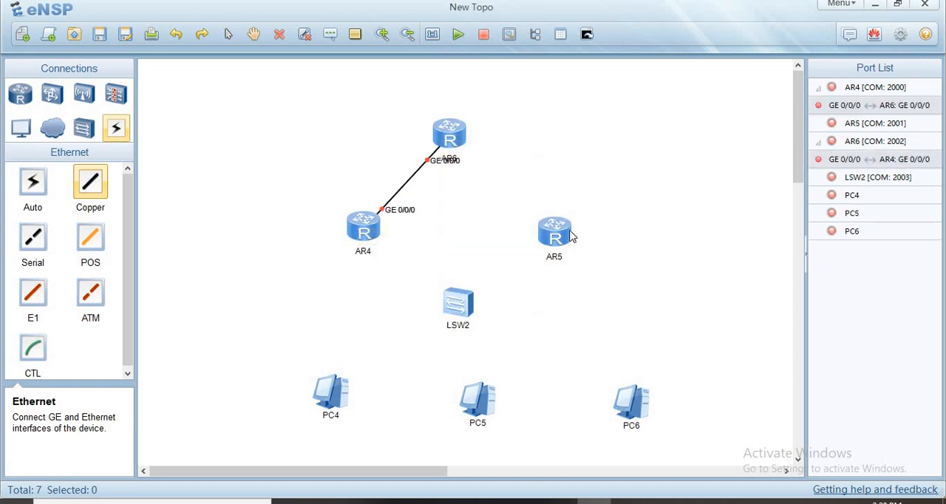
# - Connect AR5's GE 0/0/0 port to AR6's GE 0/0/1 port with a copper cable
pyautogui.click(572, 236)
pyautogui.click(573, 237)
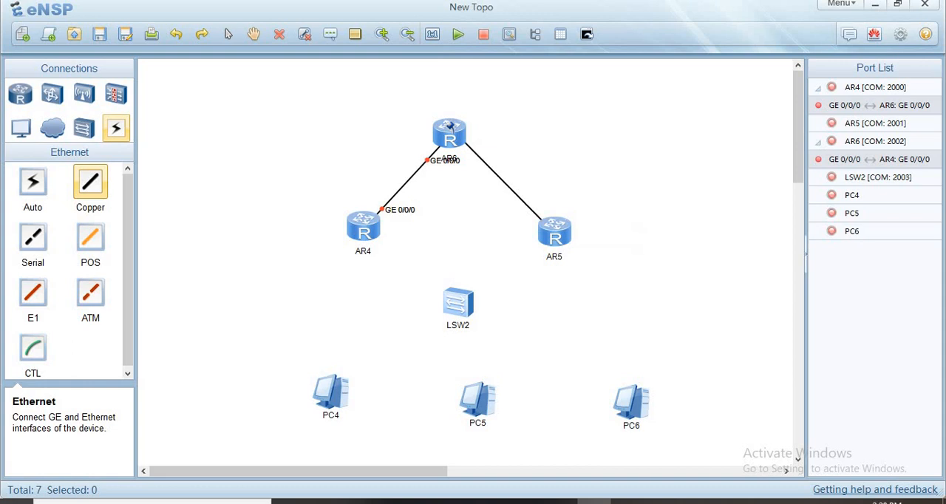
pyautogui.click(469, 137)
pyautogui.click(470, 137)
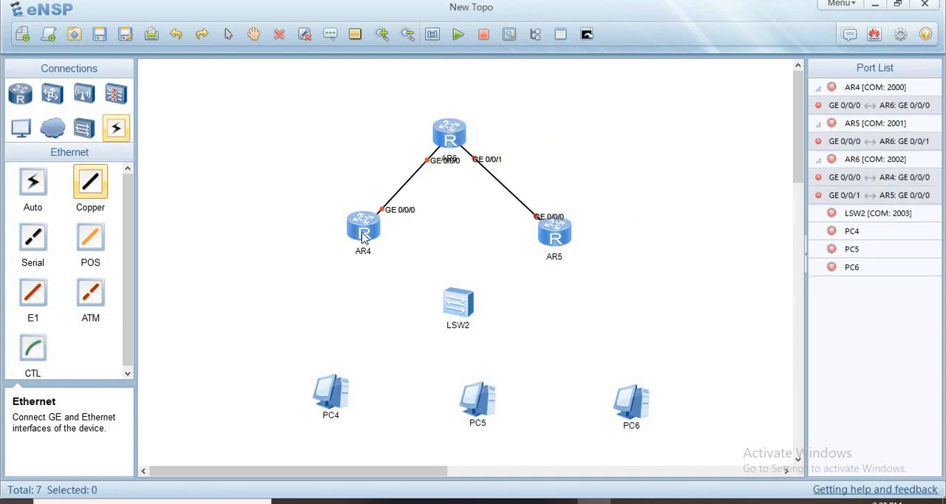
# - Connect AR4's GE 0/0/1 port to the switch's Ethernet 0/0/1 port with a copper cable
pyautogui.click(359, 230)
pyautogui.click(376, 240)
pyautogui.click(462, 314)
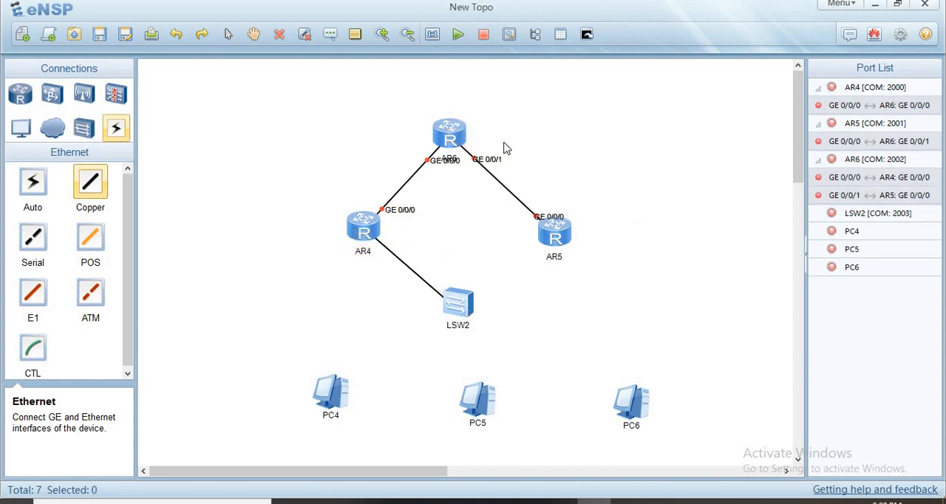
pyautogui.click(521, 91)
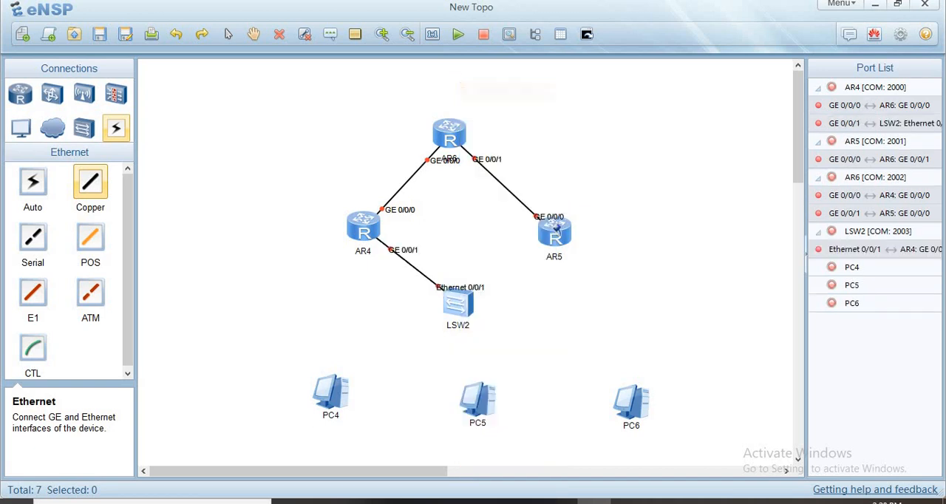
# - Connect AR5's GE 0/0/1 port to the switch's Ethernet 0/0/2 port with a copper cable
pyautogui.click(556, 234)
pyautogui.click(559, 237)
pyautogui.click(590, 249)
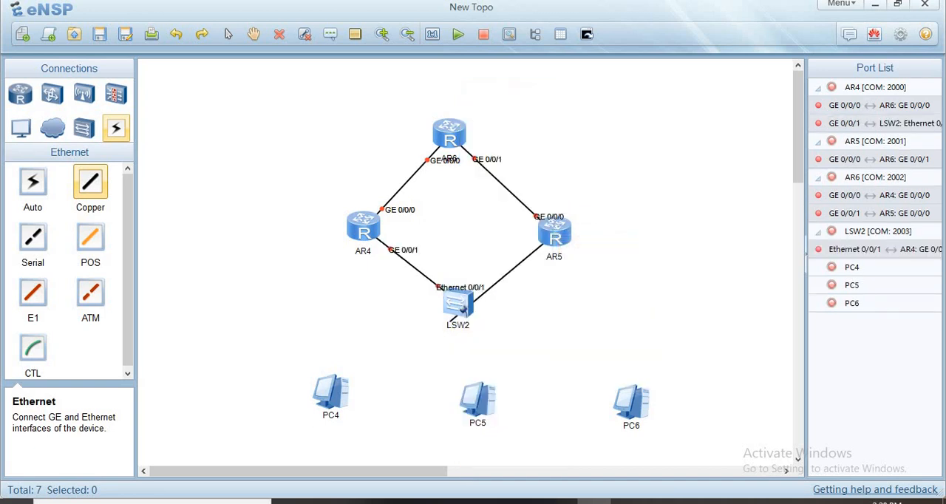
pyautogui.click(461, 308)
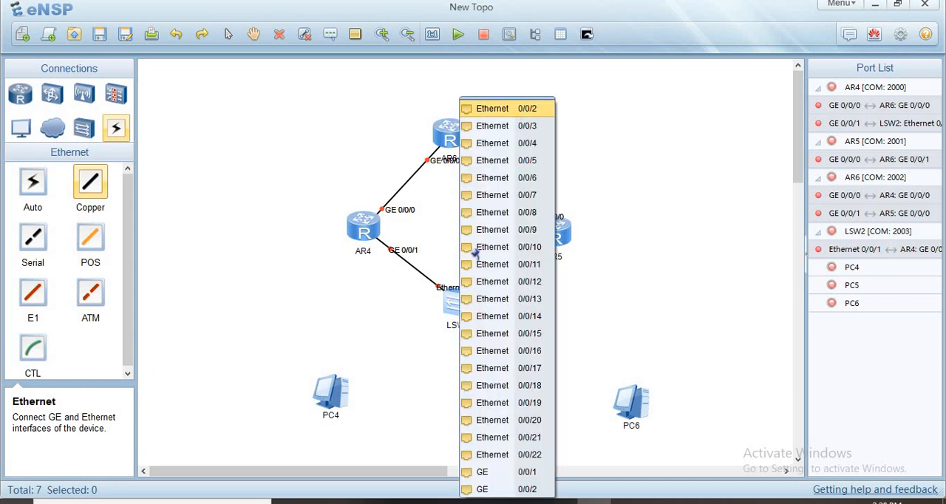
pyautogui.click(515, 105)
# - Connect the switch's Ethernet 0/0/3 port to PC4's Ethernet 0/0/1 port with a copper cable
pyautogui.click(454, 309)
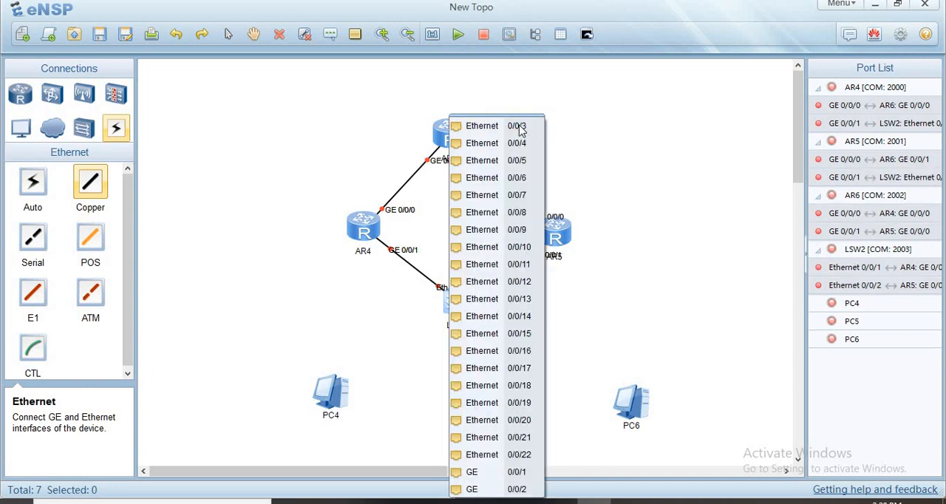
pyautogui.click(487, 125)
pyautogui.click(333, 392)
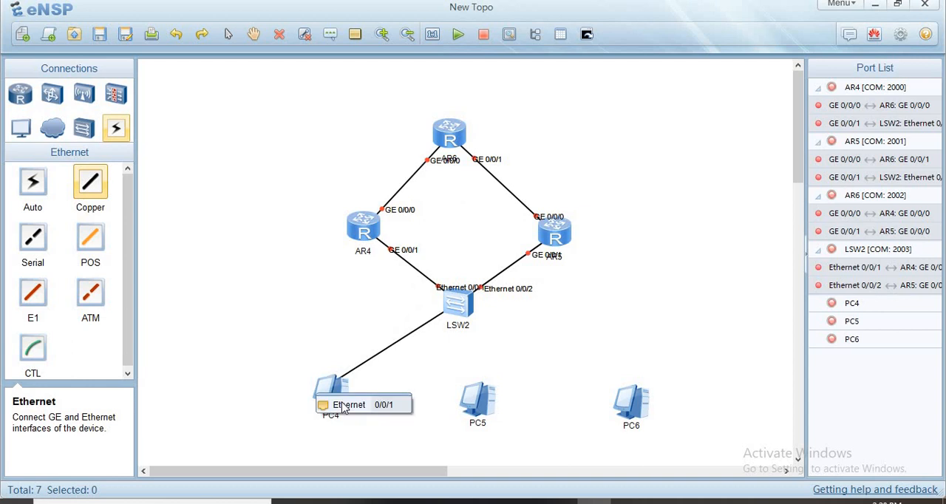
pyautogui.click(366, 404)
# - Connect the switch's Ethernet 0/0/4 port to PC5's Ethernet 0/0/1 port with a copper cable
pyautogui.click(458, 303)
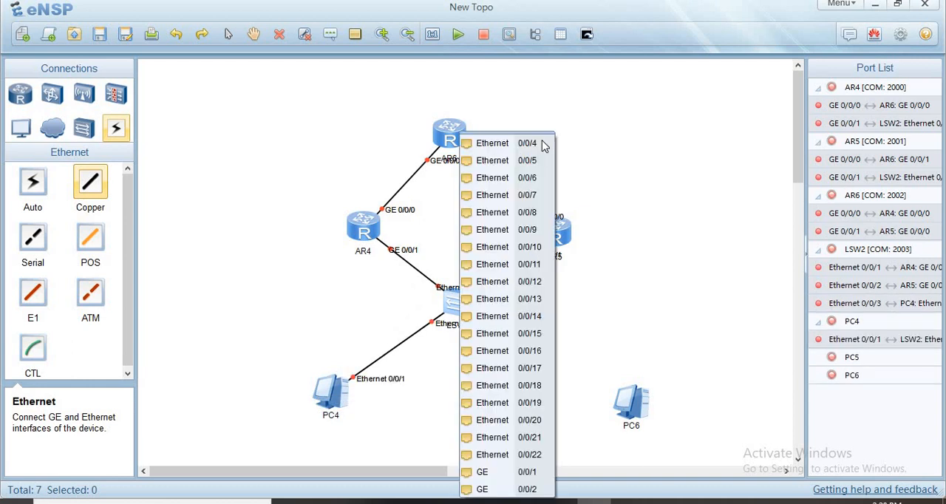
pyautogui.click(543, 146)
pyautogui.click(484, 403)
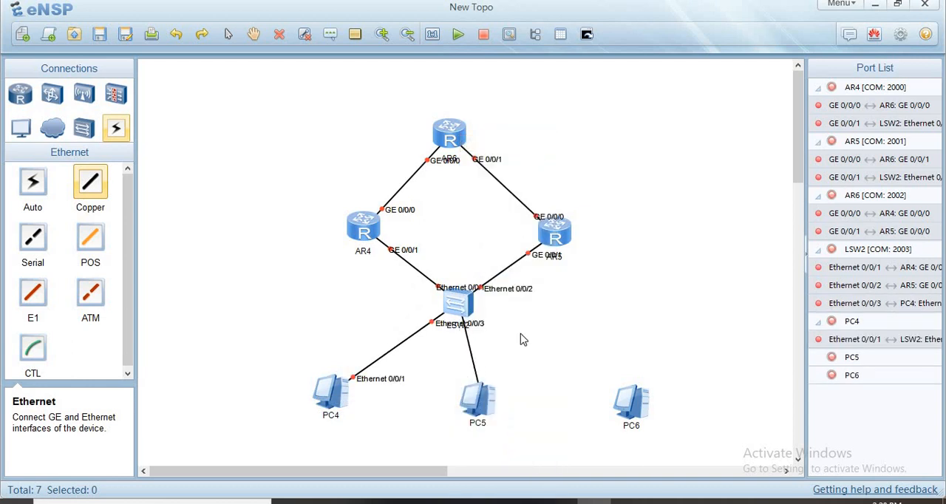
pyautogui.click(532, 412)
# - Connect the switch's Ethernet 0/0/5 port to PC6's Ethernet 0/0/1 port with a copper cable
pyautogui.click(459, 303)
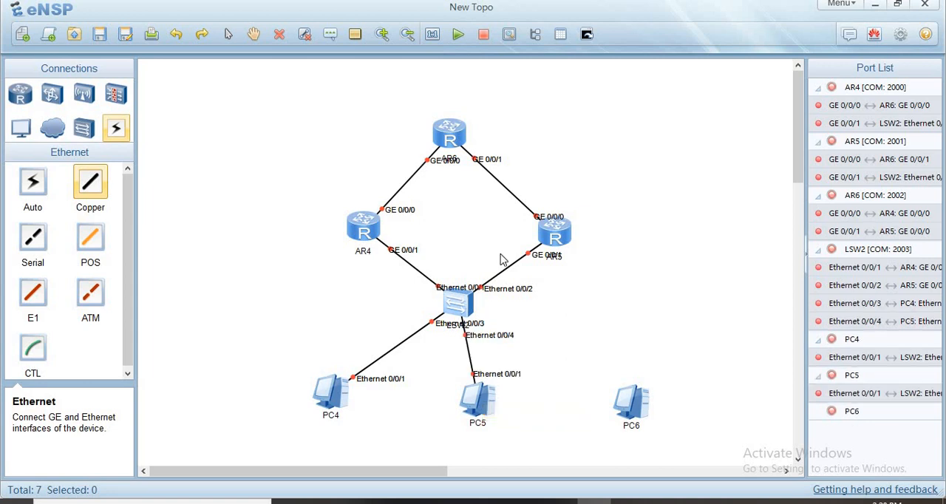
pyautogui.click(521, 160)
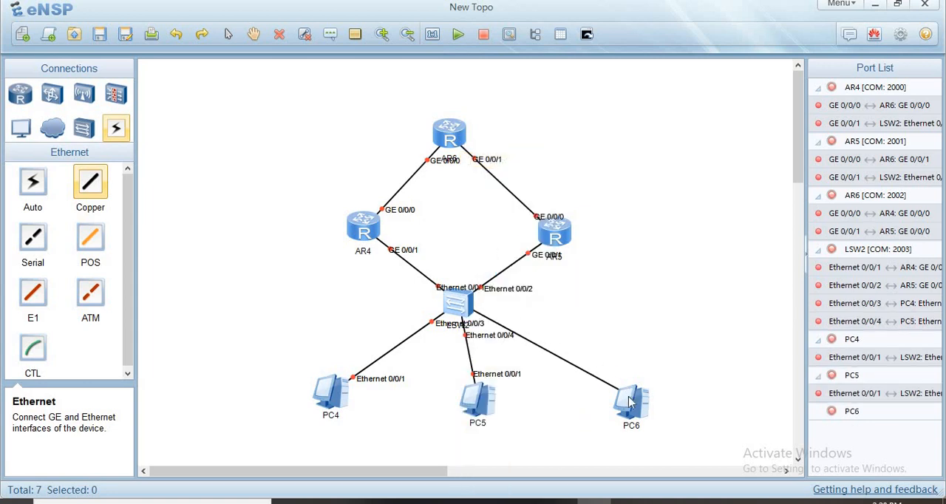
pyautogui.click(648, 411)
pyautogui.click(657, 408)
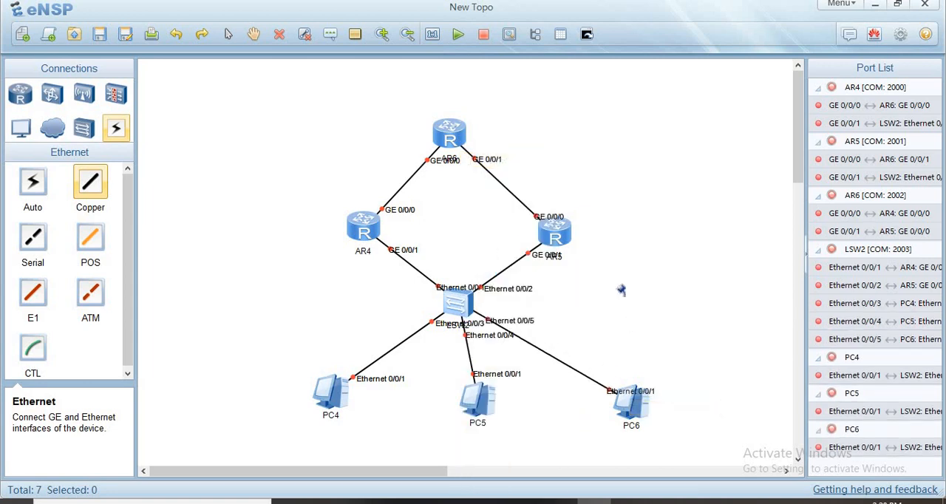
# - Start all routers, the switch and the PCs in the topology together
pyautogui.moveTo(275, 87); pyautogui.dragTo(577, 378)
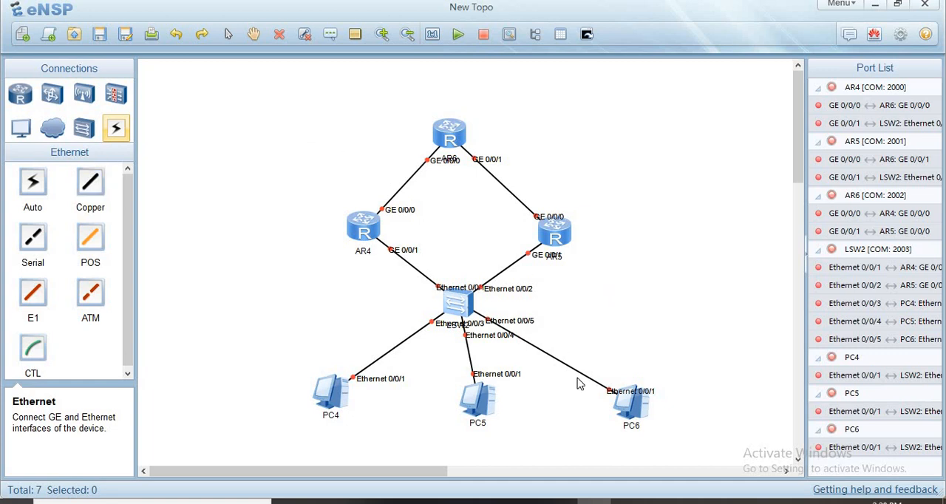
pyautogui.moveTo(685, 443); pyautogui.dragTo(691, 441)
pyautogui.rightClick(474, 250)
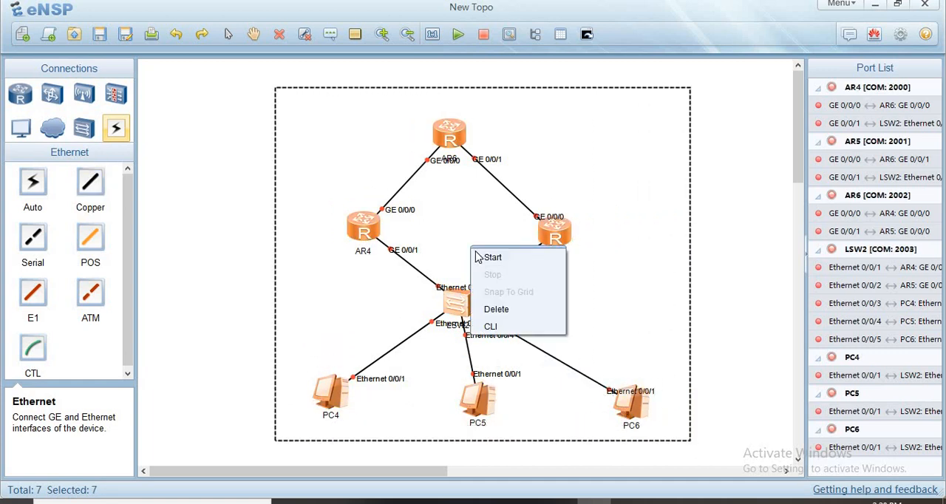
pyautogui.click(476, 256)
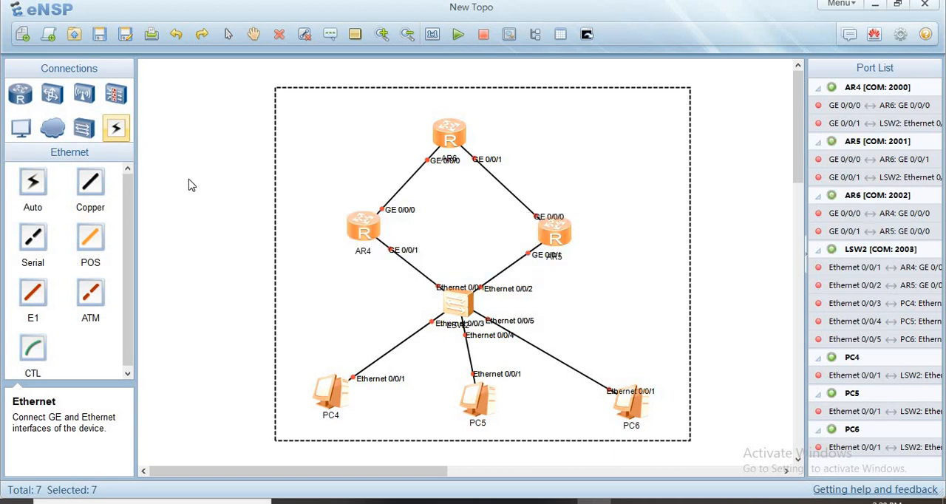
pyautogui.click(314, 229)
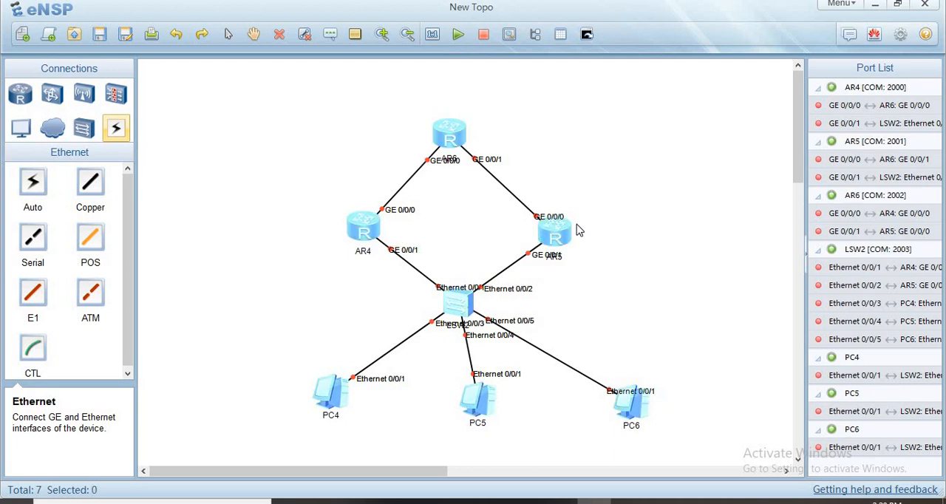
# - Spread AR4 and AR5 farther apart and re-centre the switch and AR6 between them
pyautogui.moveTo(576, 229); pyautogui.dragTo(608, 218)
pyautogui.moveTo(362, 235); pyautogui.dragTo(345, 230)
pyautogui.click(473, 309)
pyautogui.moveTo(486, 309); pyautogui.dragTo(501, 306)
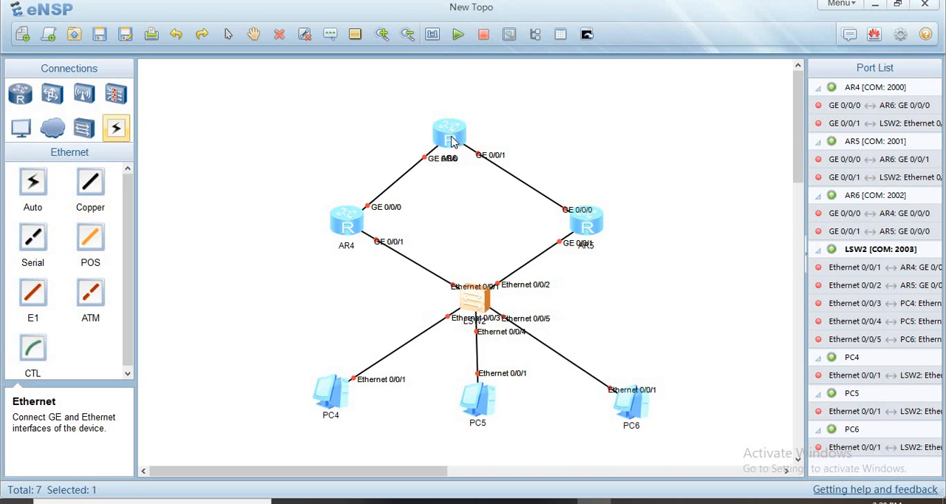
pyautogui.moveTo(469, 133)
pyautogui.mouseDown()
pyautogui.moveTo(487, 125)
pyautogui.moveTo(471, 130)
pyautogui.mouseUp()
pyautogui.click(618, 293)
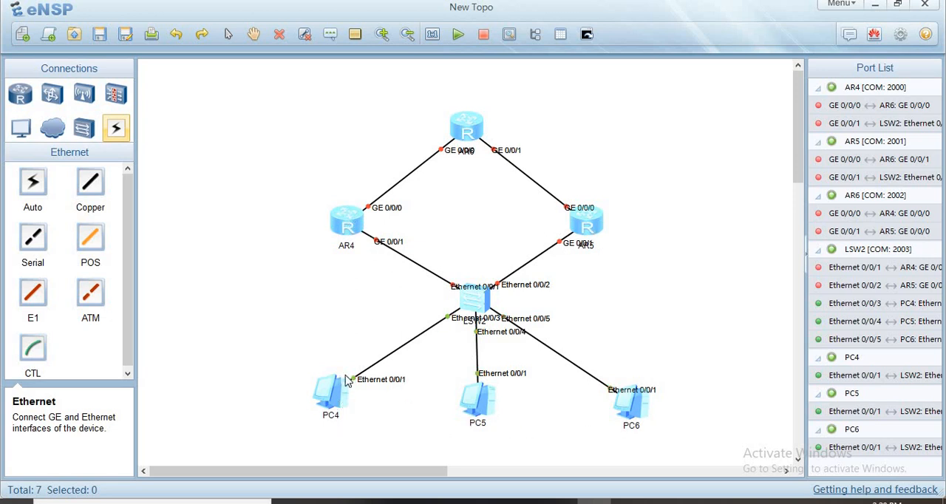
# - Open AR4's command-line console to check its startup
pyautogui.doubleClick(346, 222)
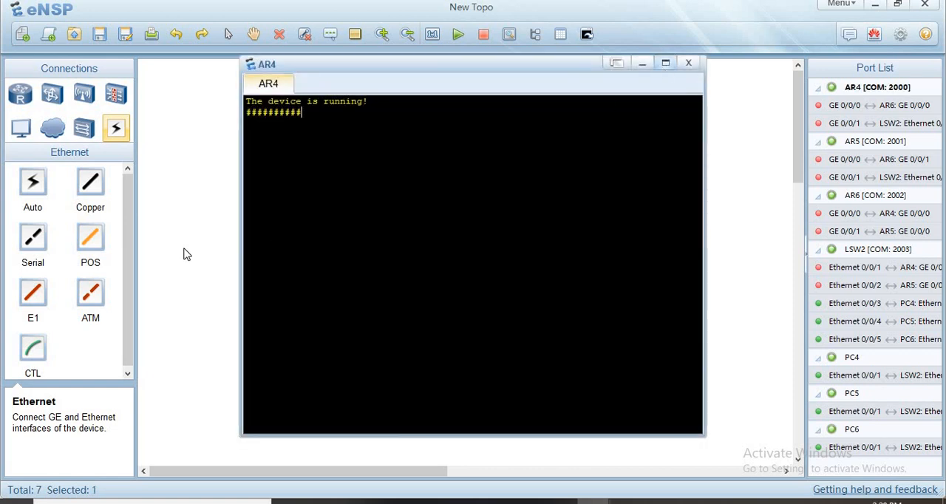
# - Open PC4's basic configuration and enter PC1 as its host name
pyautogui.click(332, 378)
pyautogui.doubleClick(331, 386)
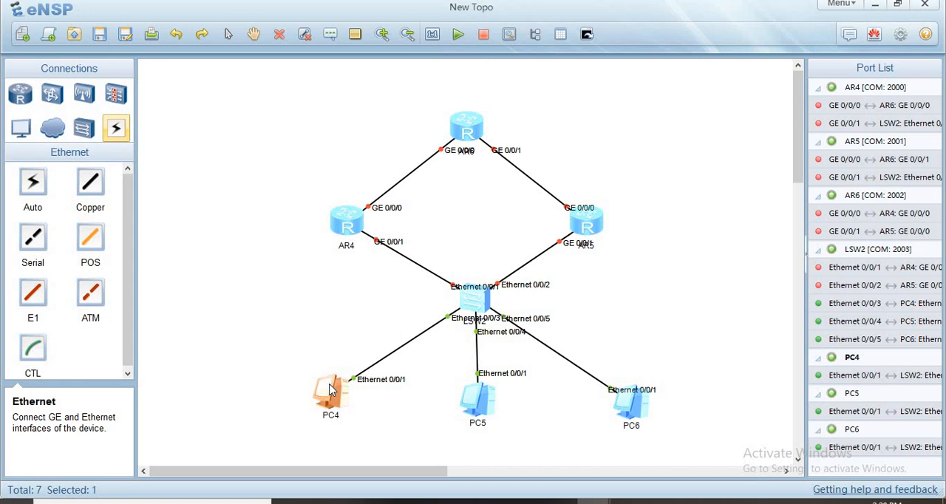
pyautogui.click(339, 132)
pyautogui.write('p')
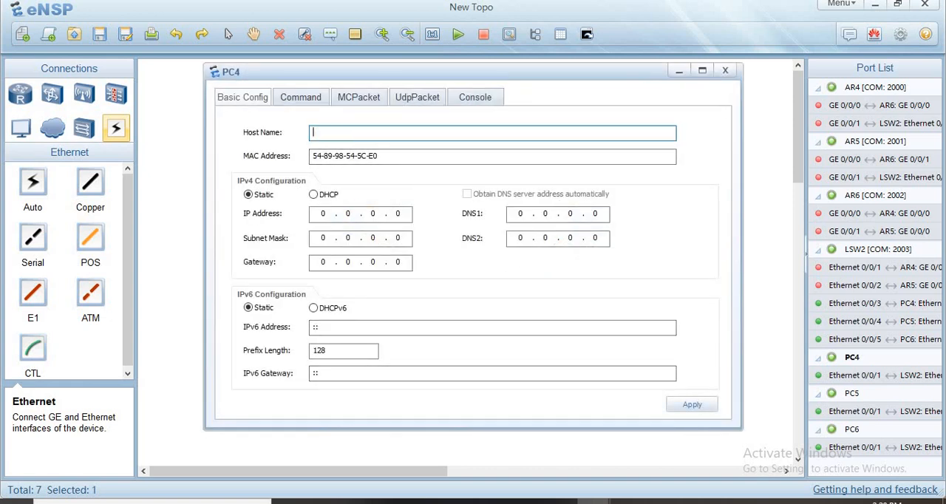
pyautogui.write('C1')
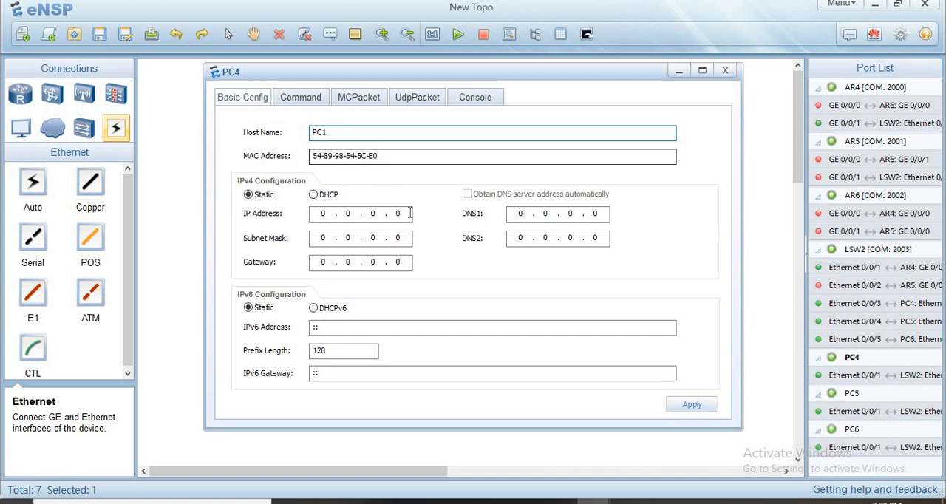
# - Set the PC's static IPv4 address to 10.0.0.3 with subnet mask 255.255.255.0 and apply the configuration
pyautogui.click(410, 213)
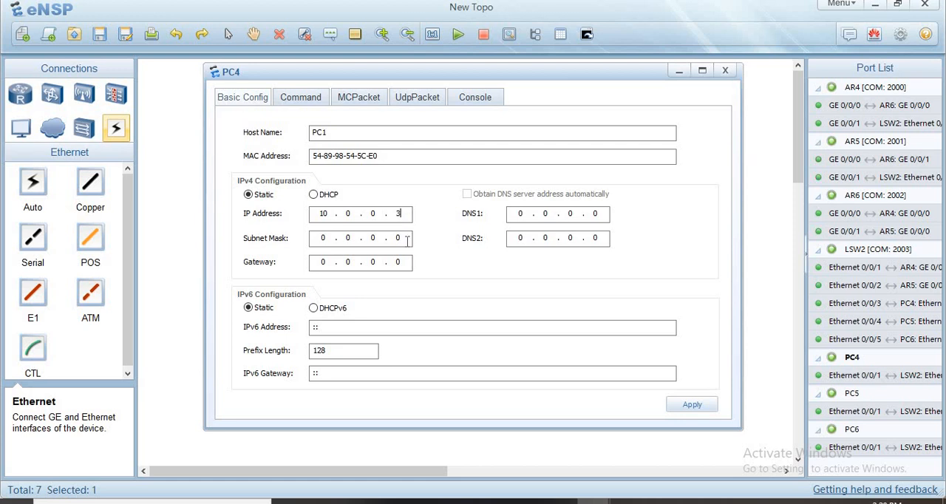
pyautogui.press('BackSpace')
pyautogui.press('BackSpace')
pyautogui.press('BackSpace')
pyautogui.press('BackSpace')
pyautogui.write('255 . 255 . 255')
pyautogui.write('0')
pyautogui.click(687, 406)
pyautogui.click(677, 71)
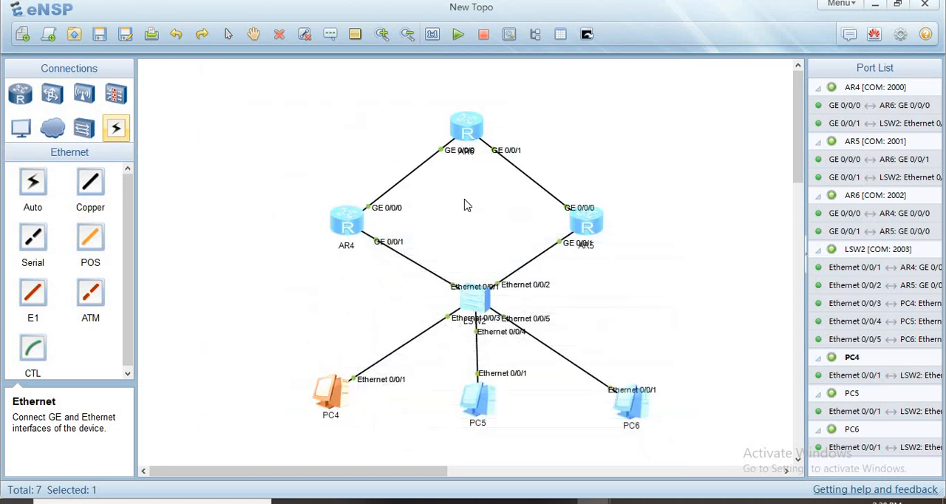
# - Bring up AR4's command-line console and enter system view with sys
pyautogui.doubleClick(348, 222)
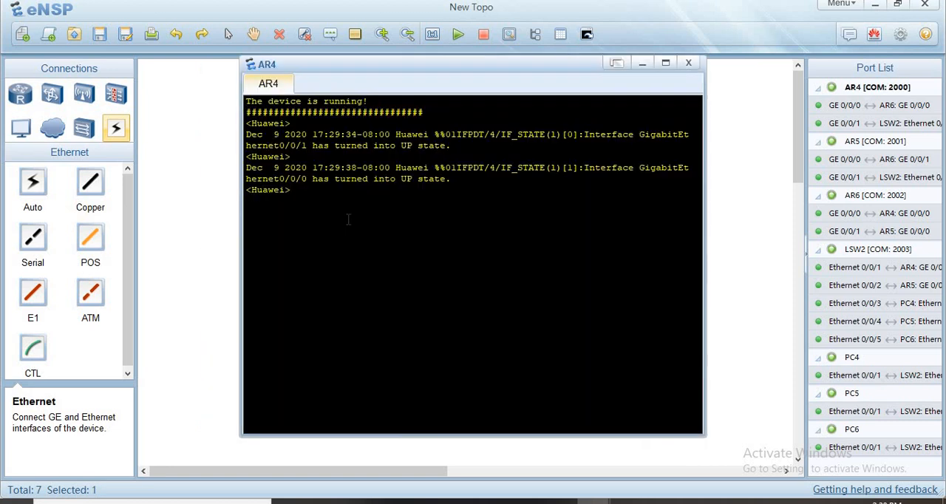
pyautogui.press('Return')
pyautogui.press('Return')
pyautogui.press('Return')
pyautogui.press('Return')
pyautogui.press('Return')
pyautogui.press('Return')
pyautogui.write('sys')
pyautogui.press('Return')
pyautogui.press('Return')
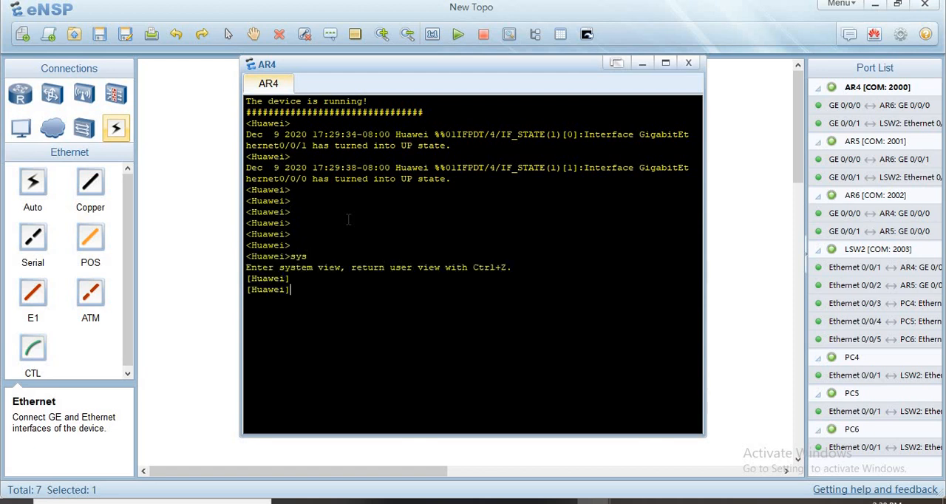
pyautogui.press('Return')
pyautogui.press('Return')
pyautogui.press('Return')
pyautogui.press('Return')
pyautogui.press('Return')
pyautogui.press('Return')
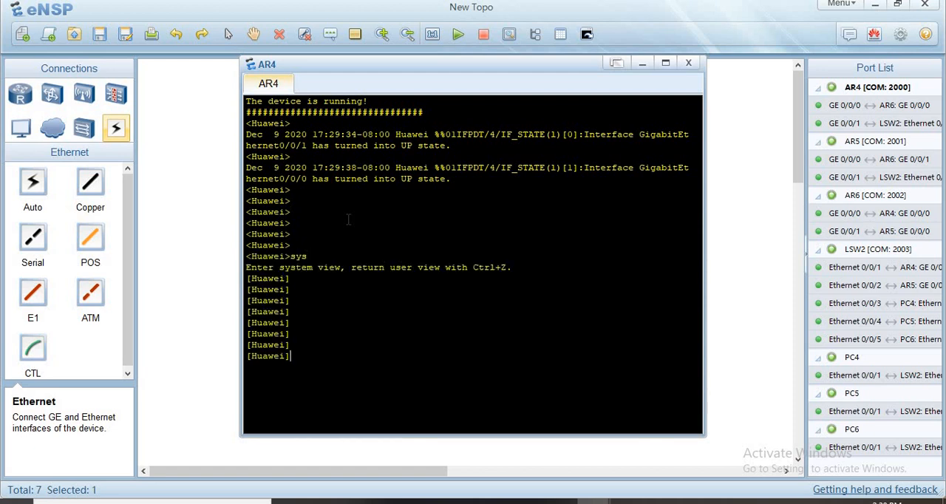
# - Enter the configuration view of AR4's GigabitEthernet 0/0/1 interface
pyautogui.write('int g 0/0/1')
pyautogui.press('Return')
pyautogui.press('Return')
pyautogui.press('Return')
pyautogui.press('Return')
pyautogui.press('Return')
pyautogui.press('Return')
pyautogui.press('Return')
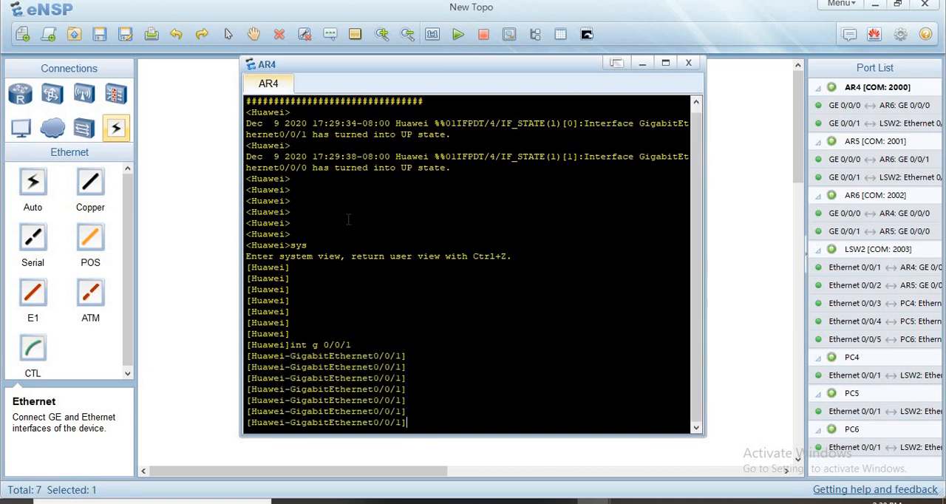
# - Assign IP address 10.0.0.1 with mask 255.255.255.0 to AR4's GigabitEthernet 0/0/1 interface
pyautogui.write('ip add')
pyautogui.press('Tab')
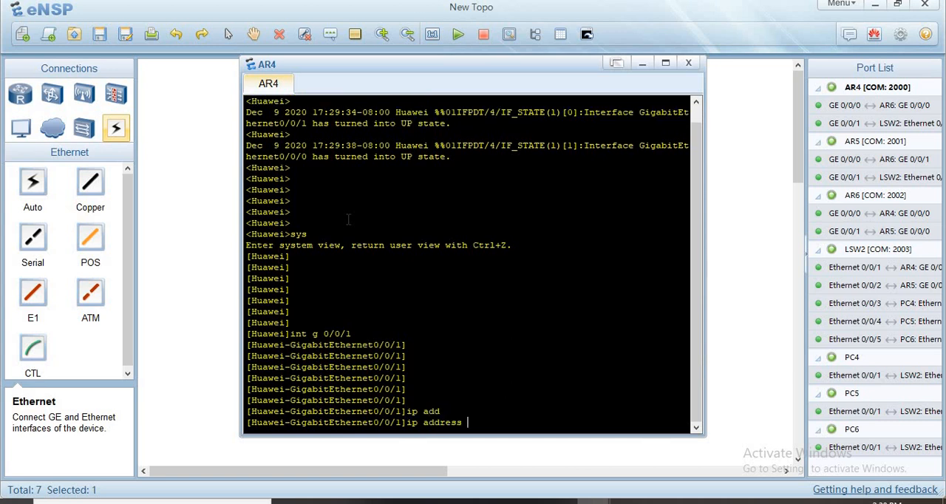
pyautogui.write('10.0.0.')
pyautogui.write('1 255.2')
pyautogui.write('.2')
pyautogui.write('55.p')
pyautogui.write('0')
pyautogui.press('Return')
pyautogui.press('Return')
pyautogui.press('Return')
pyautogui.press('Return')
pyautogui.press('Return')
pyautogui.press('Return')
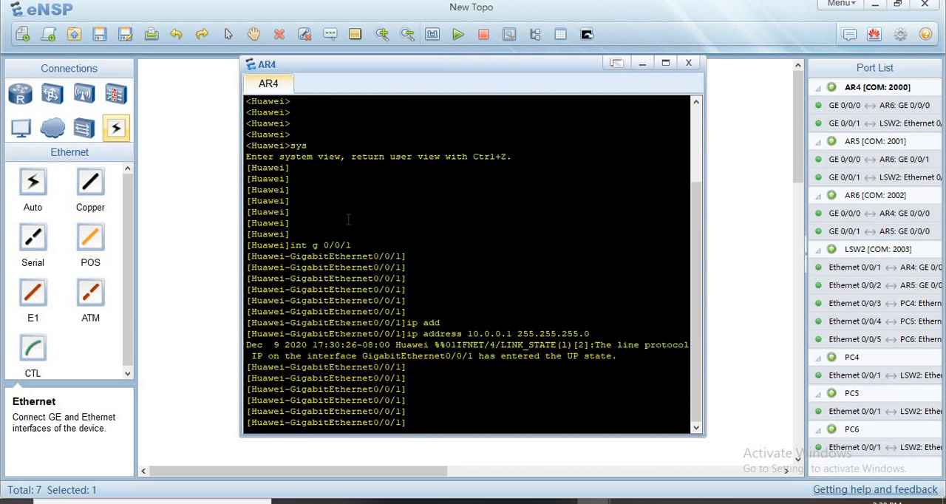
# - Create VRRP group 1 on the GigabitEthernet 0/0/1 interface with virtual IP 10.0.0.10, consulting the command help for its options
pyautogui.write('vrr')
pyautogui.press('Tab')
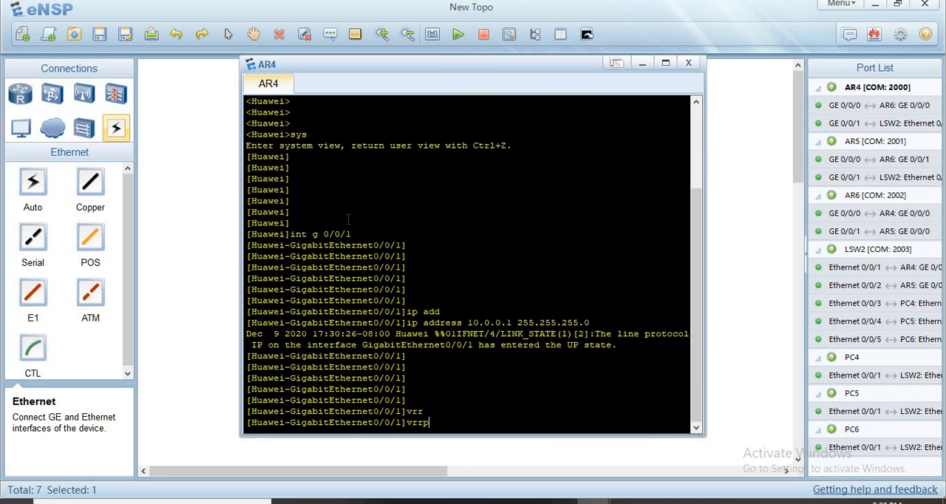
pyautogui.write('vr')
pyautogui.press('Tab')
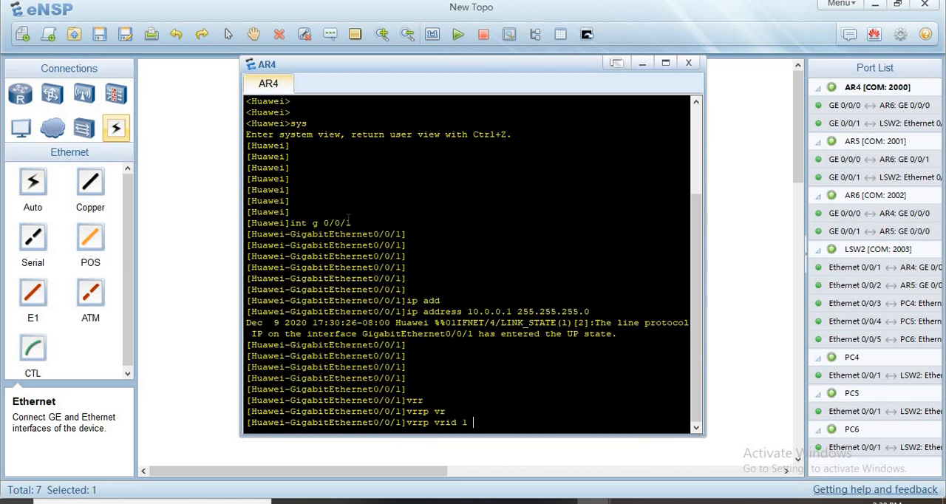
pyautogui.write('1 ?')
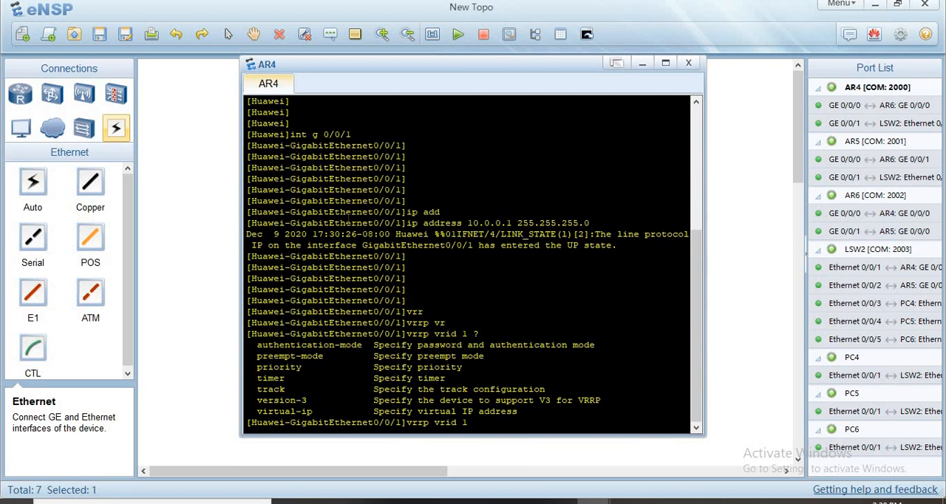
pyautogui.write('vir')
pyautogui.press('Tab')
pyautogui.write('10')
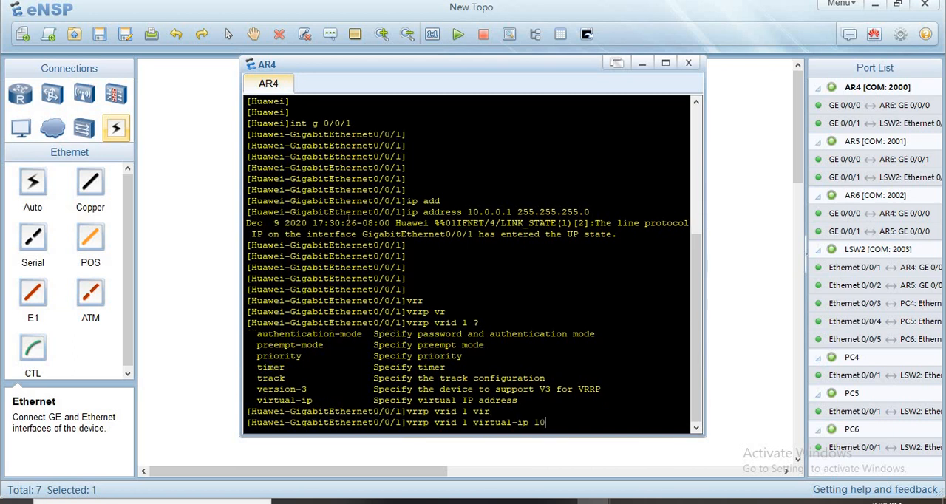
pyautogui.write('.0.0.10')
pyautogui.write('?')
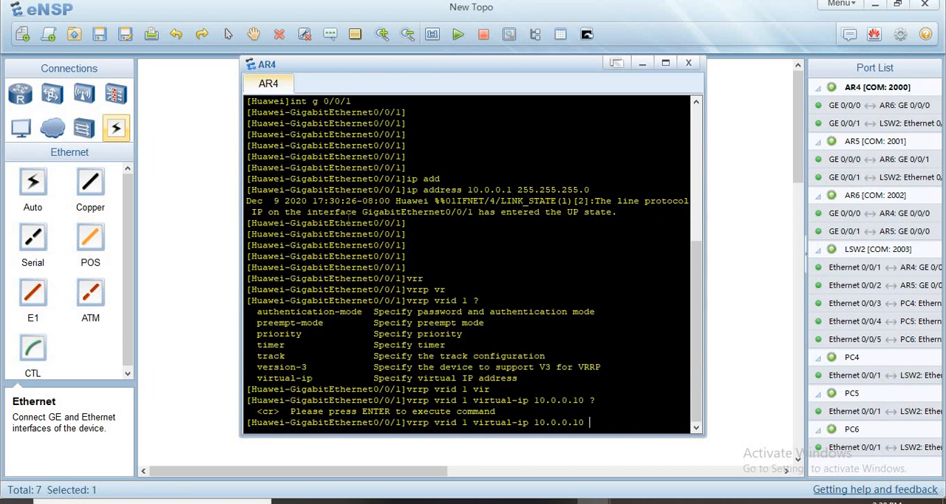
pyautogui.press('Return')
pyautogui.press('Return')
pyautogui.press('Return')
pyautogui.press('Return')
pyautogui.press('Return')
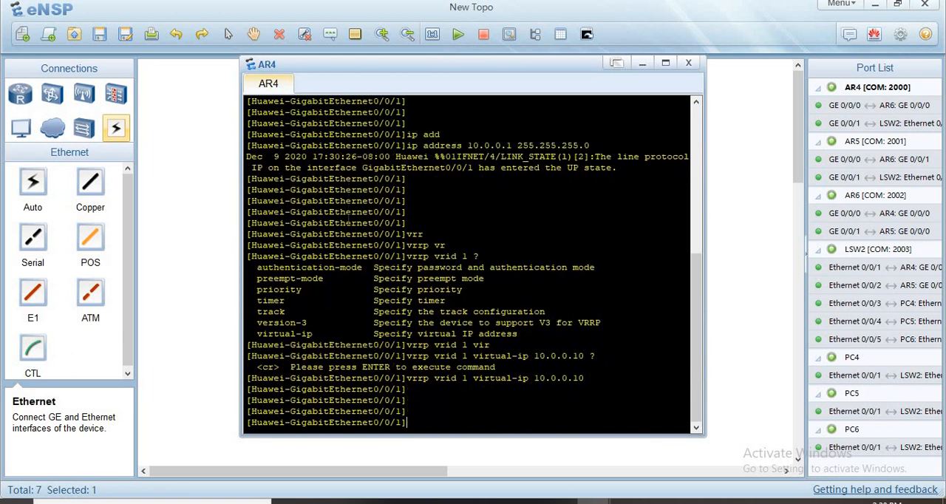
# - Set the priority of VRRP group 1 on AR4 to 120, checking the allowed range in the command help
pyautogui.write('vrr')
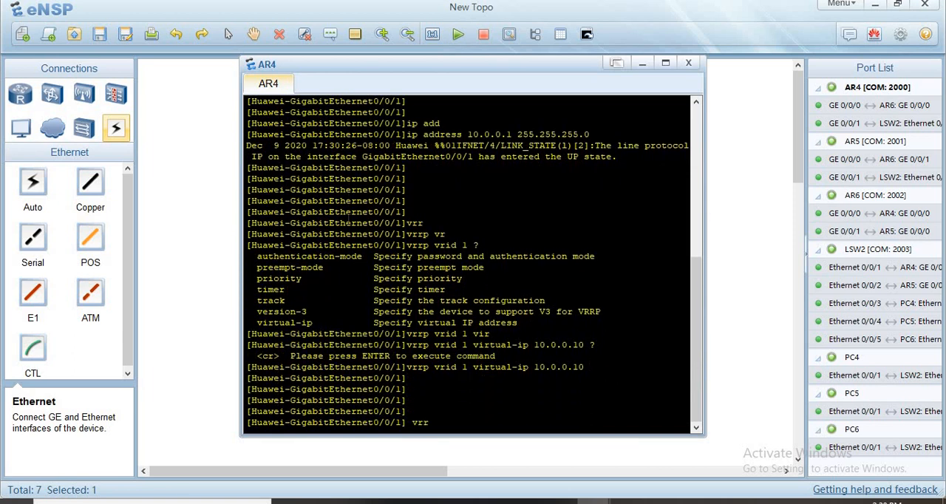
pyautogui.press('Tab')
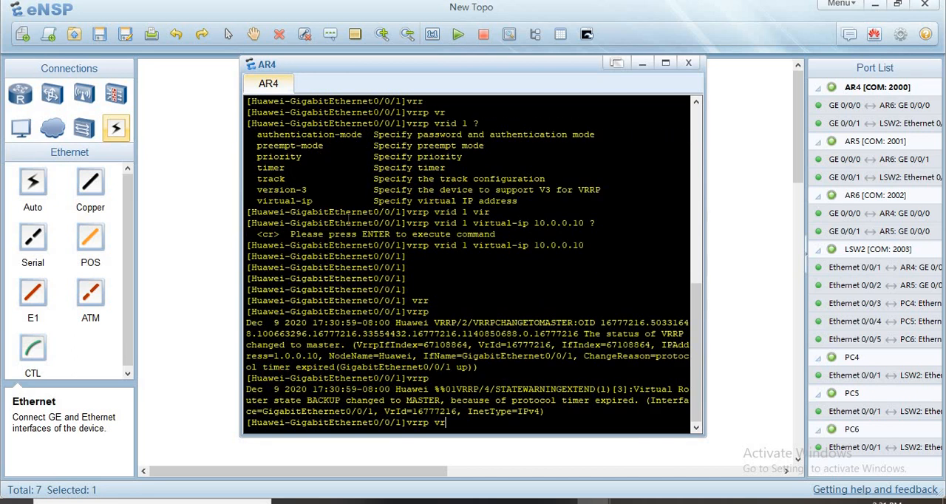
pyautogui.write('vr')
pyautogui.press('Tab')
pyautogui.write('1 ?')
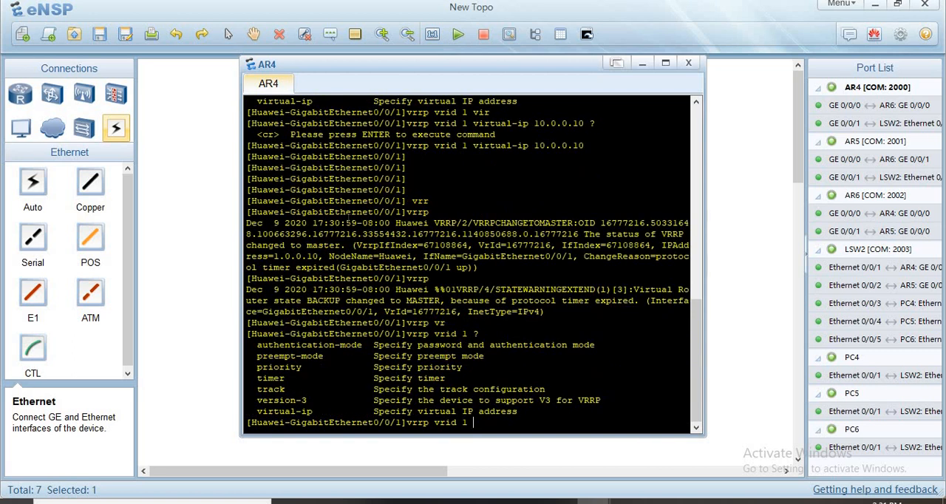
pyautogui.write('pri')
pyautogui.press('Tab')
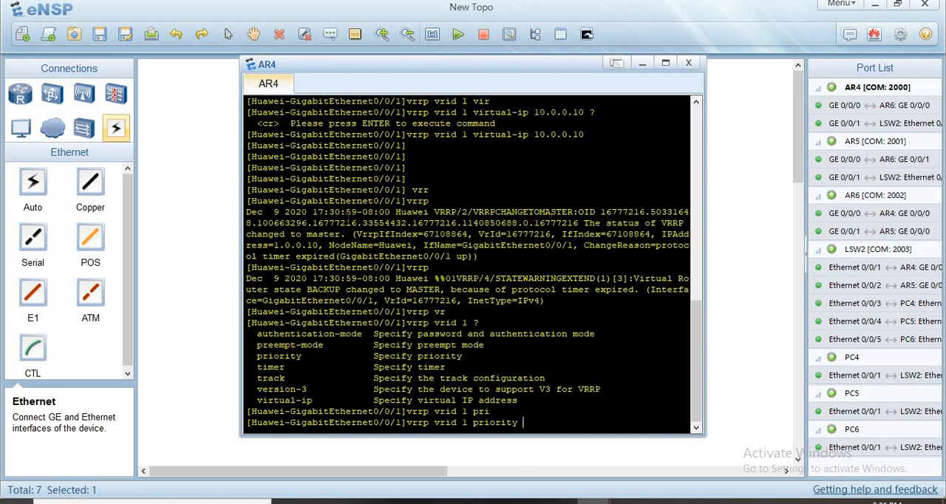
pyautogui.write('?')
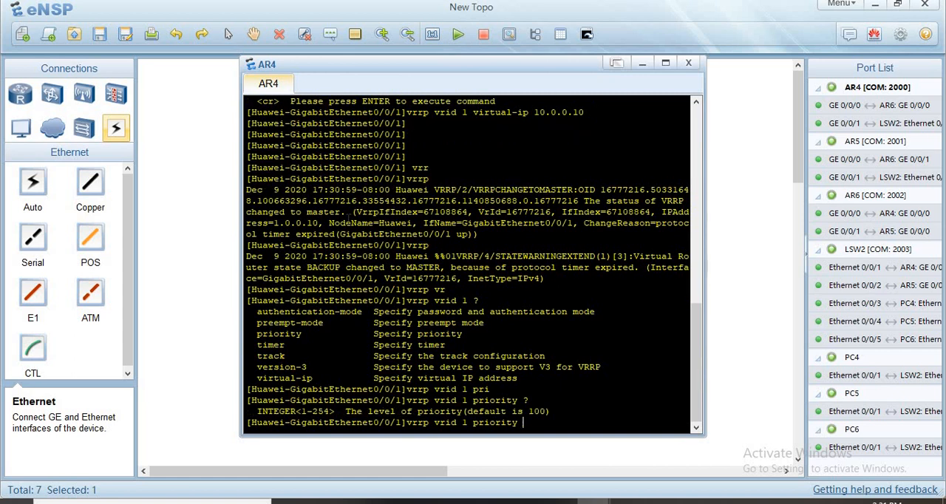
pyautogui.write('120')
pyautogui.press('Return')
pyautogui.press('Return')
pyautogui.press('Return')
pyautogui.press('Return')
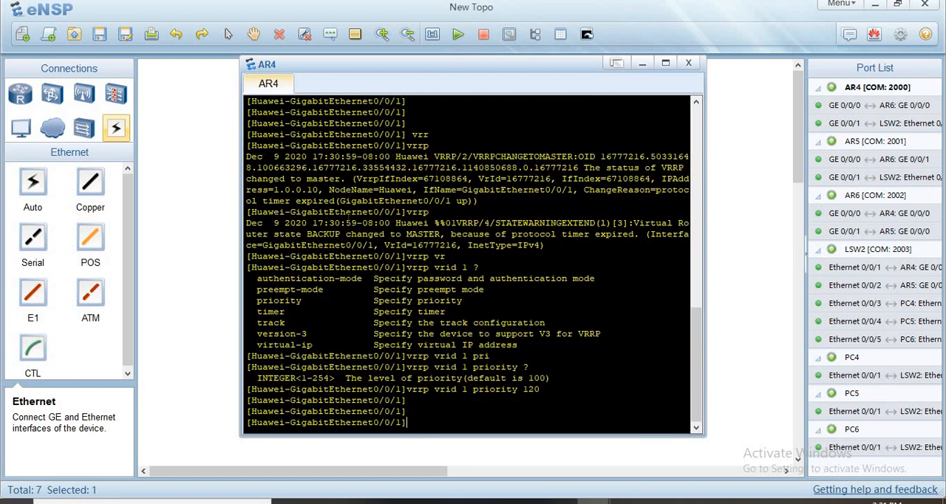
# - Set the preempt-mode timer delay of VRRP group 1 on AR4 to 20
pyautogui.write('vrr')
pyautogui.press('Tab')
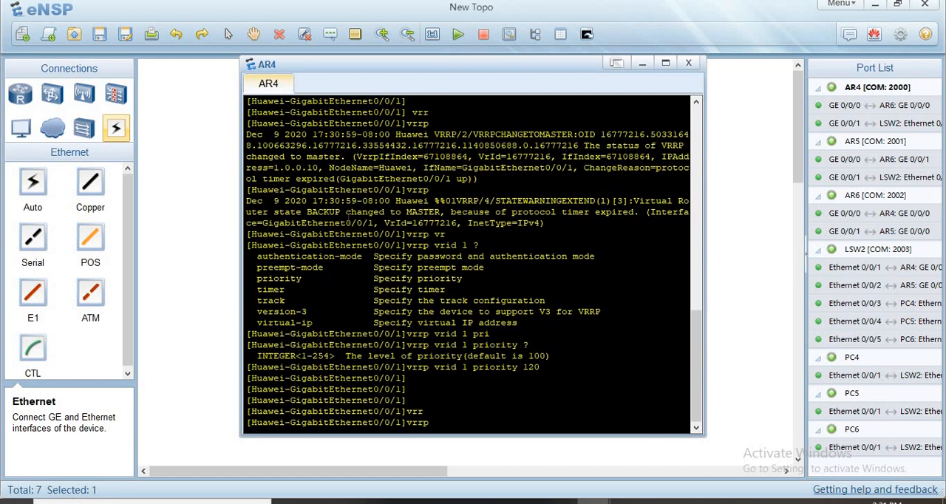
pyautogui.write('vr')
pyautogui.press('Tab')
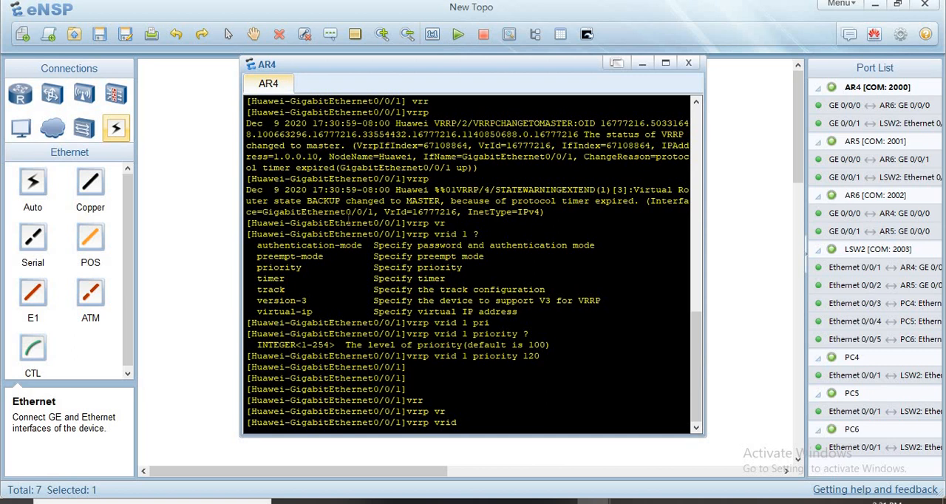
pyautogui.write('1 ')
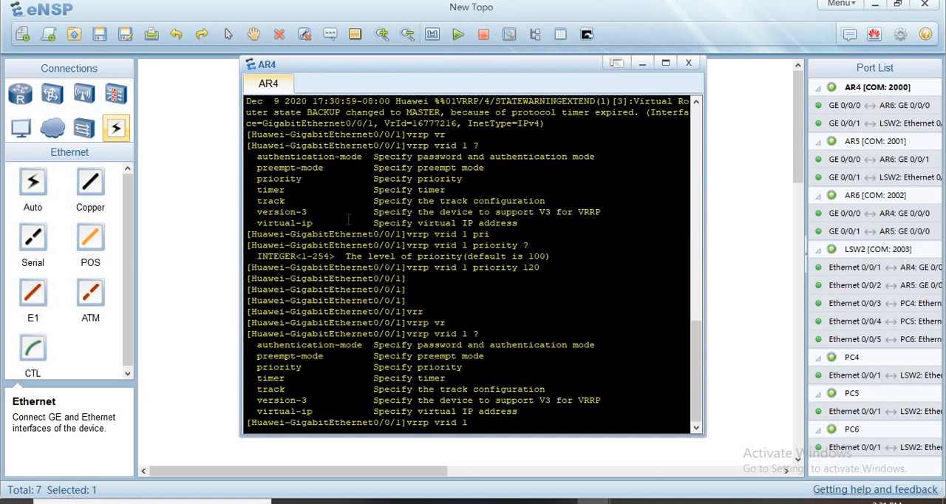
pyautogui.write('?pre')
pyautogui.press('Tab')
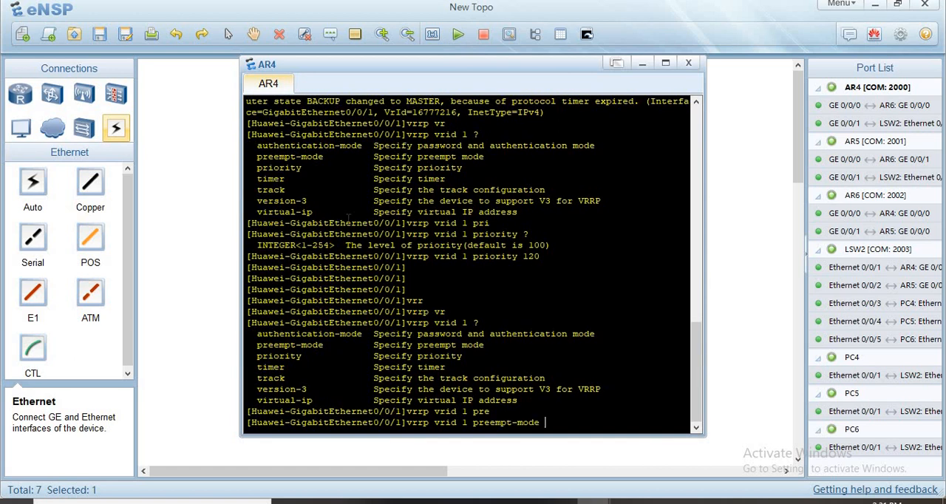
pyautogui.write('?')
pyautogui.write('t')
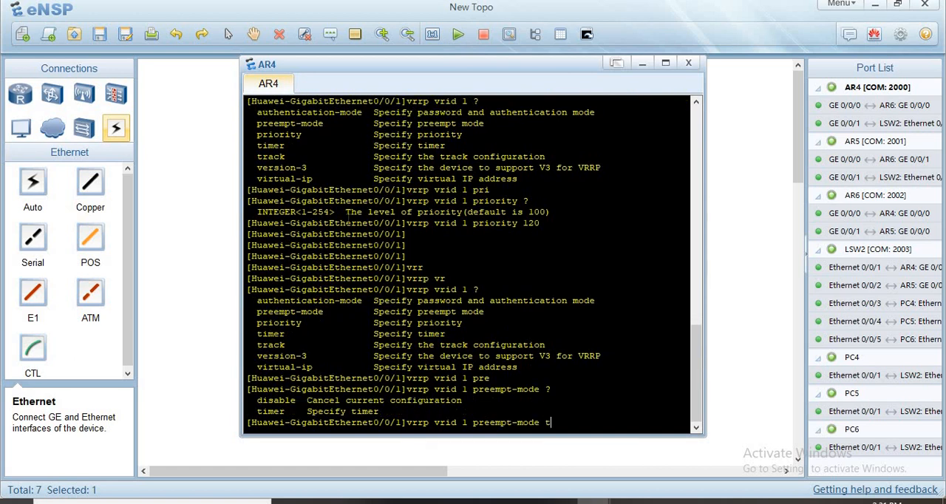
pyautogui.press('Tab')
pyautogui.write('d')
pyautogui.press('BackSpace')
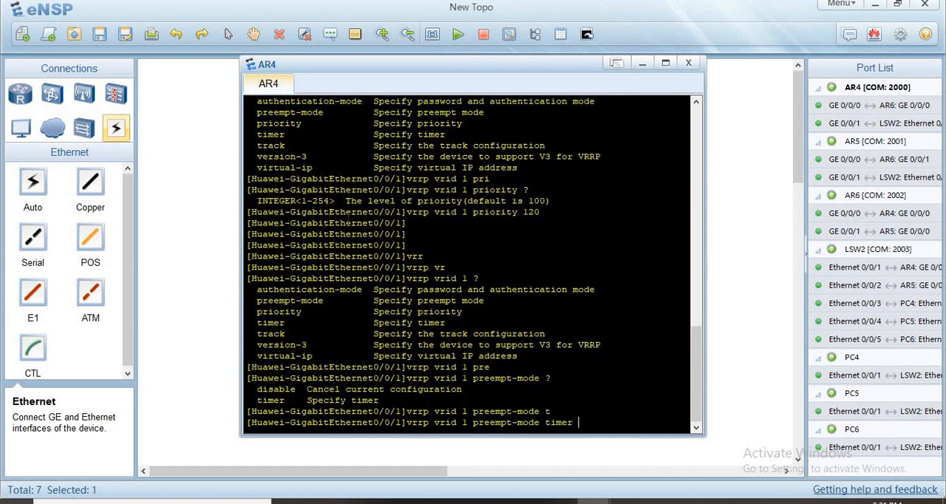
pyautogui.write('?d')
pyautogui.press('Tab')
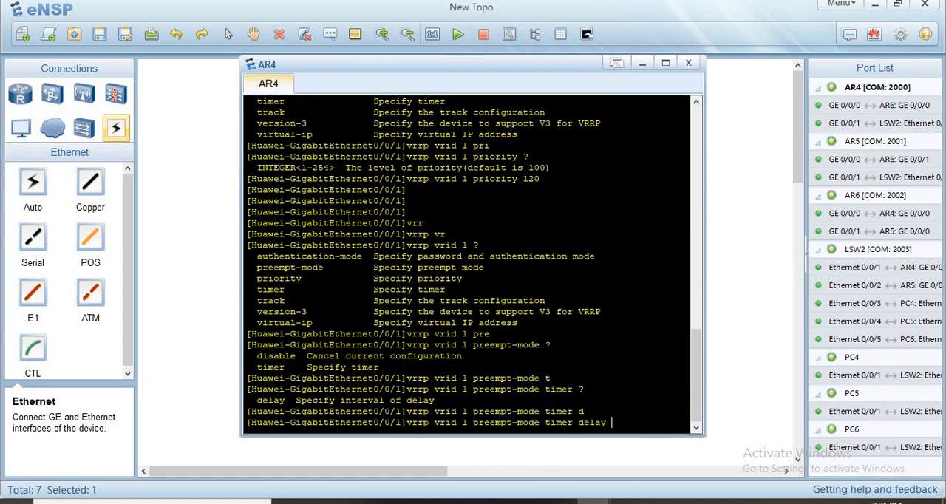
pyautogui.write('20')
pyautogui.press('Return')
pyautogui.press('Return')
pyautogui.press('Return')
pyautogui.press('Return')
pyautogui.press('Return')
# - Begin a track command for VRRP group 1 on AR4's GigabitEthernet 0/0/1 interface, consulting the command help for the group's options
pyautogui.write('vr')
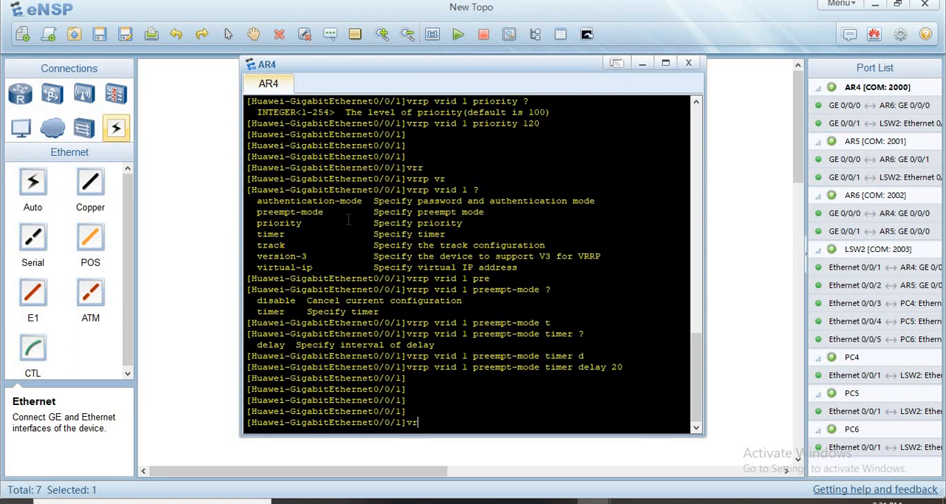
pyautogui.write('r')
pyautogui.press('Tab')
pyautogui.write('vr')
pyautogui.press('Tab')
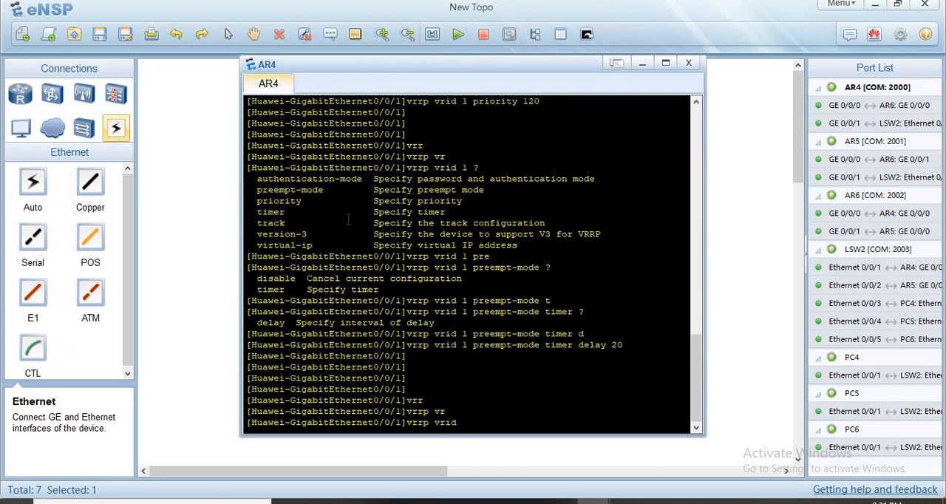
pyautogui.write('1 ')
pyautogui.write('?')
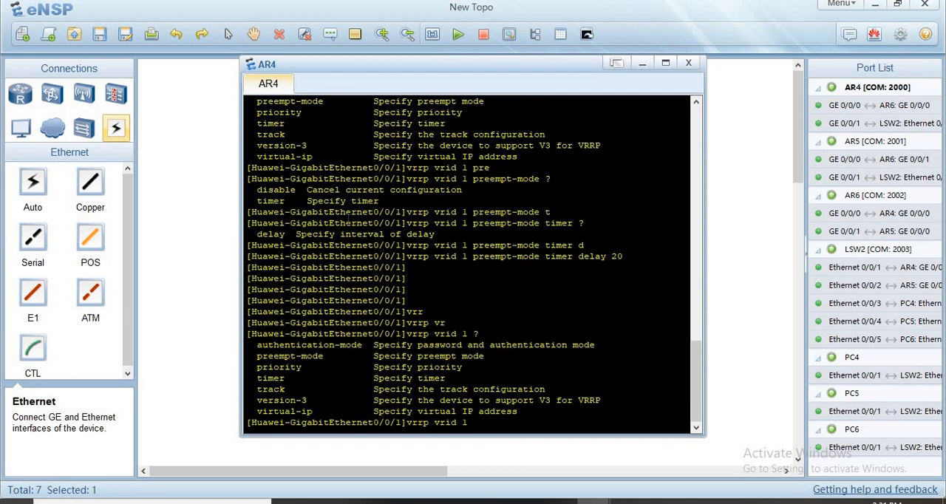
pyautogui.write('tr')
pyautogui.press('Tab')
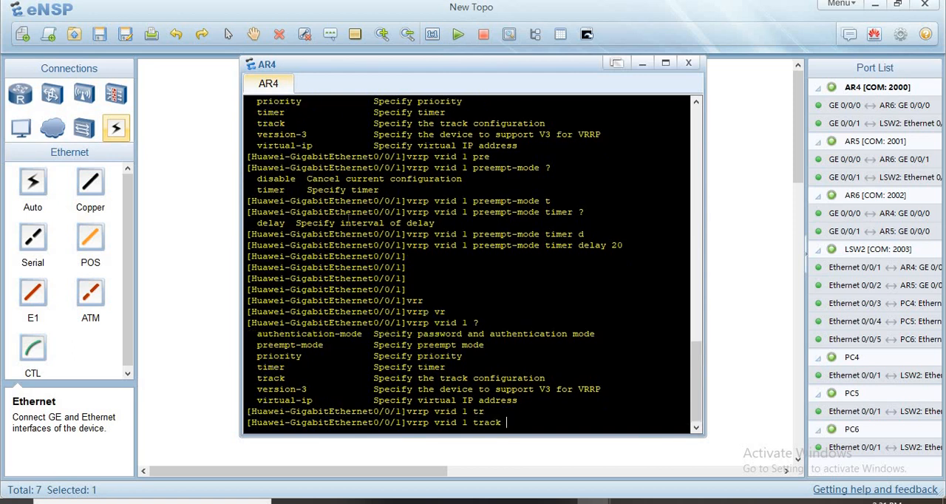
# - Specify GigabitEthernet 0/0/0 as the tracked interface, checking AR4's ports in the topology and the command help for further options
pyautogui.write('in')
pyautogui.press('Tab')
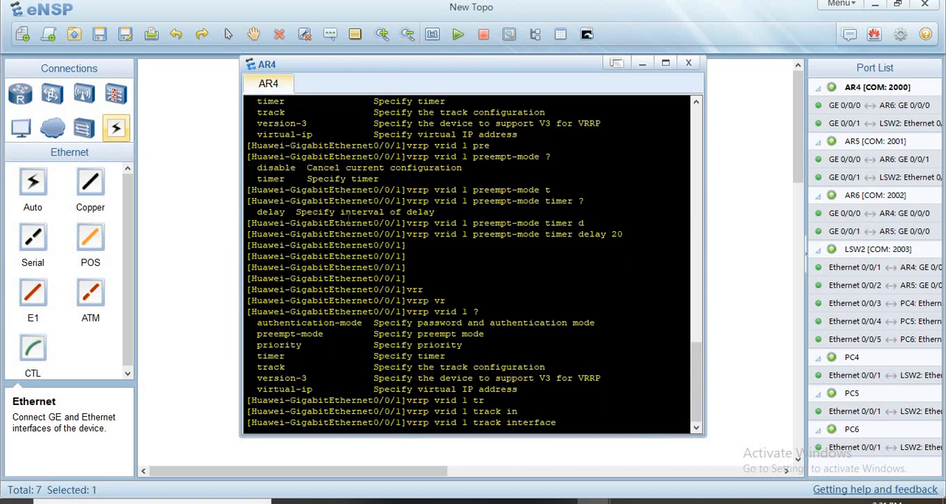
pyautogui.write('gi')
pyautogui.press('Tab')
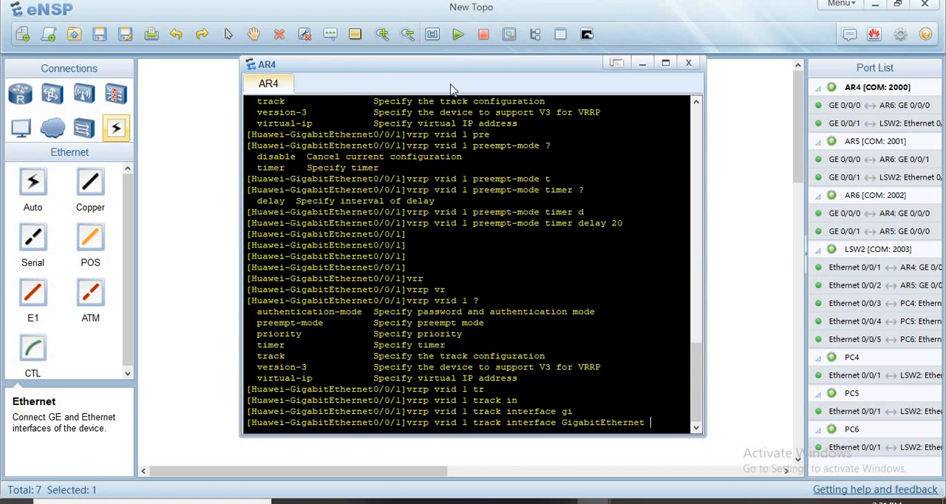
pyautogui.moveTo(463, 63); pyautogui.dragTo(709, 127)
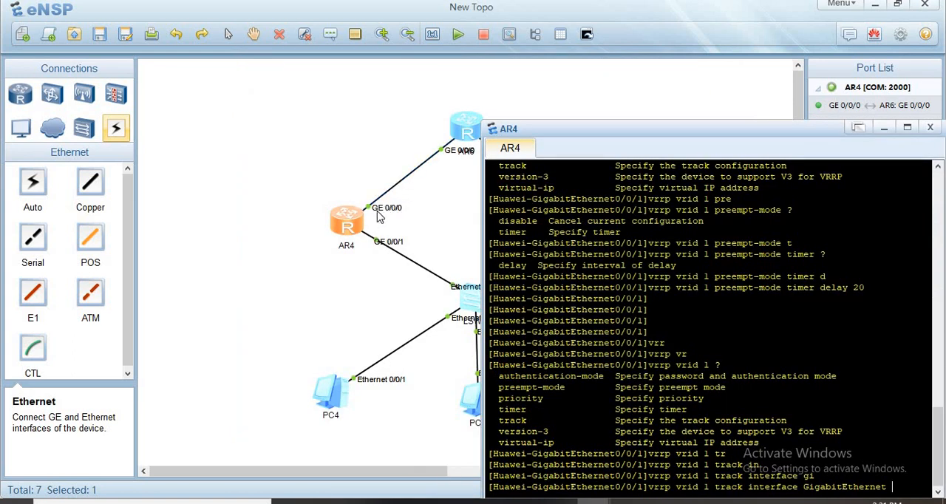
pyautogui.moveTo(603, 129); pyautogui.dragTo(370, 75)
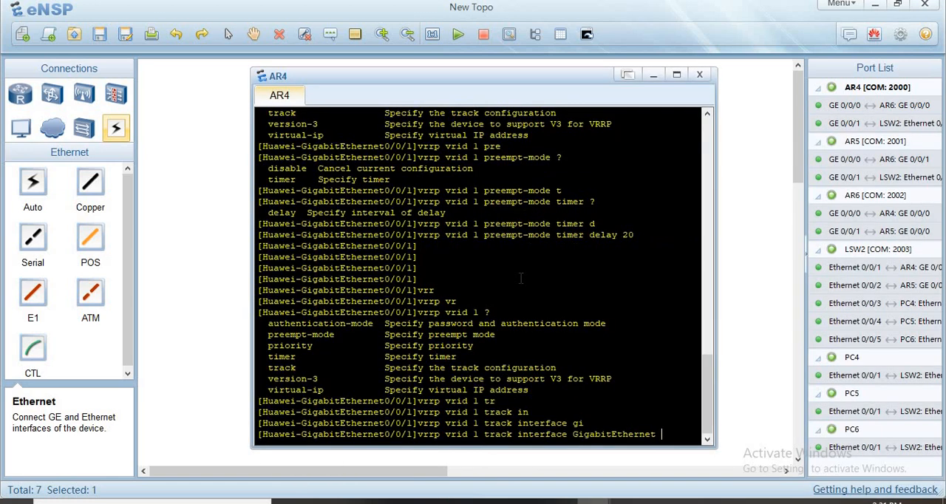
pyautogui.write('0/0/0')
pyautogui.write('?')
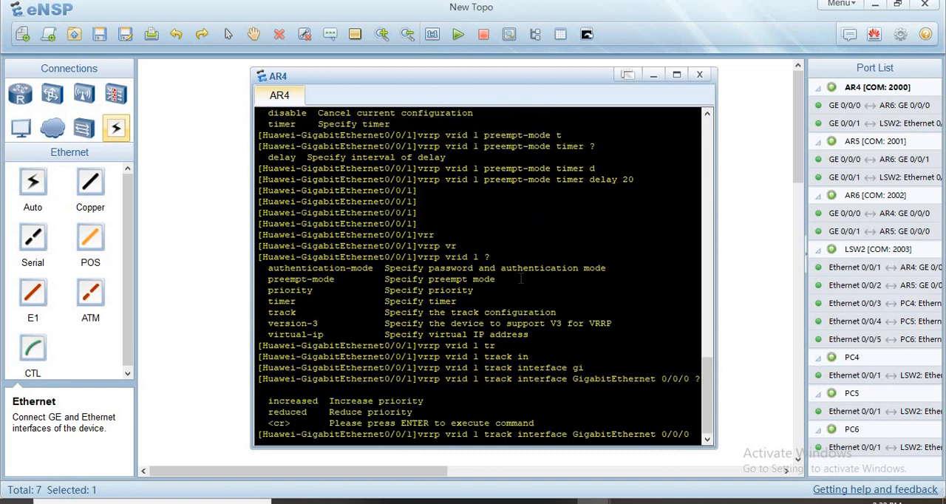
pyautogui.write('re')
# - Complete the track command so that VRRP group 1's priority is reduced by 30, and execute it
pyautogui.press('Tab')
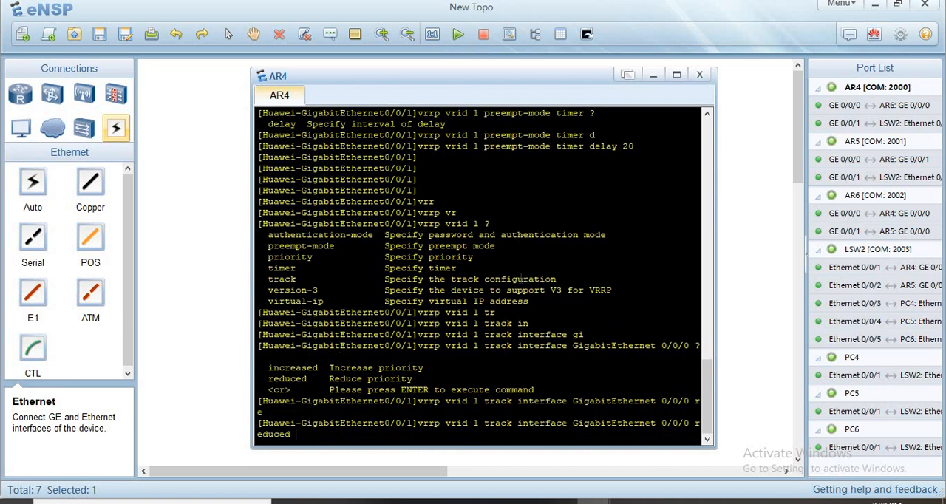
pyautogui.write('30')
pyautogui.press('Return')
pyautogui.press('Return')
pyautogui.press('Return')
pyautogui.press('Return')
pyautogui.press('Return')
pyautogui.press('Return')
pyautogui.press('Return')
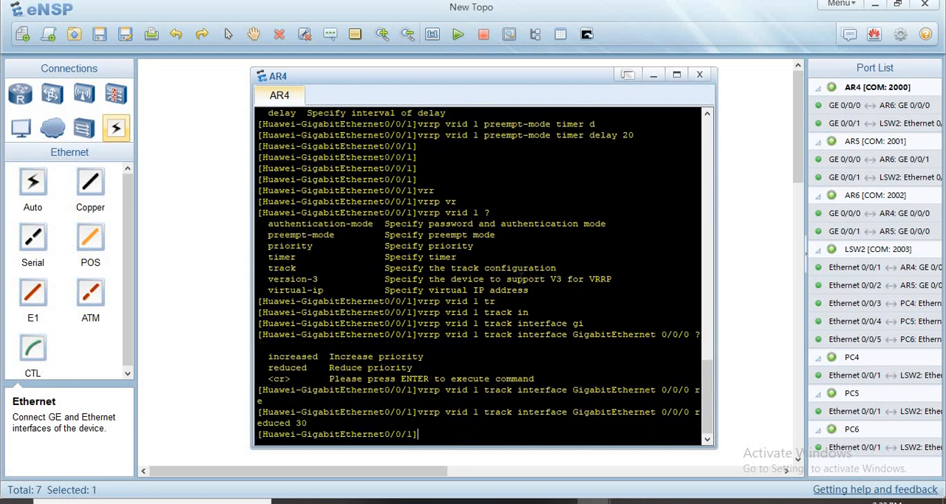
# - Quit AR4's interface view to return to the system view
pyautogui.write('qu')
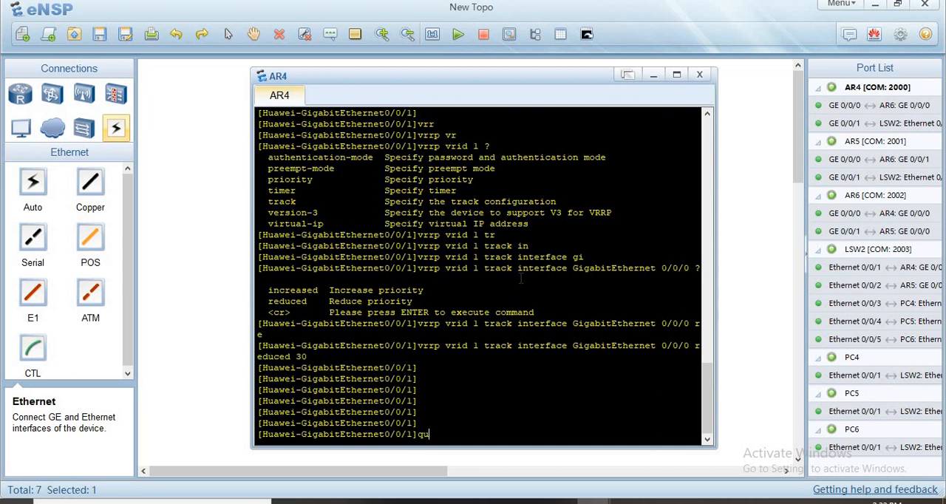
pyautogui.press('Return')
pyautogui.press('Return')
pyautogui.press('Return')
pyautogui.press('Return')
pyautogui.press('Return')
pyautogui.press('Return')
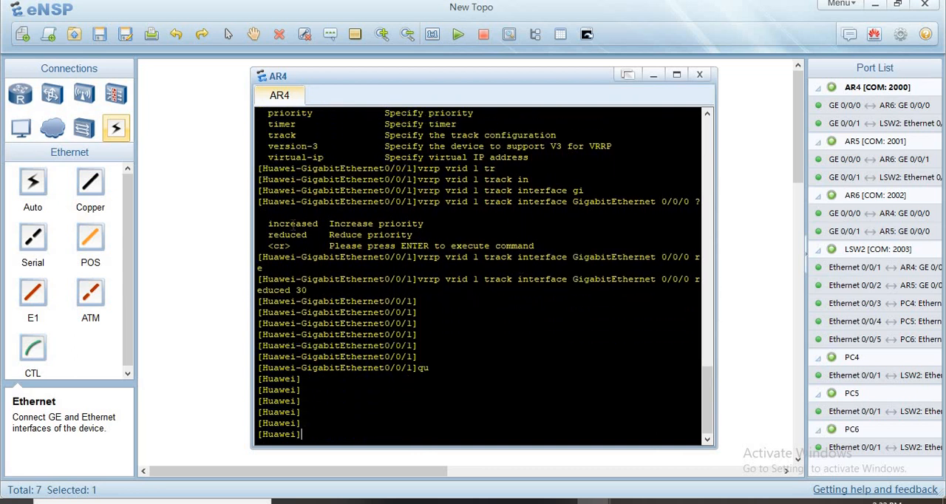
# - Open the console of router AR5 and enter its system view
pyautogui.click(252, 248)
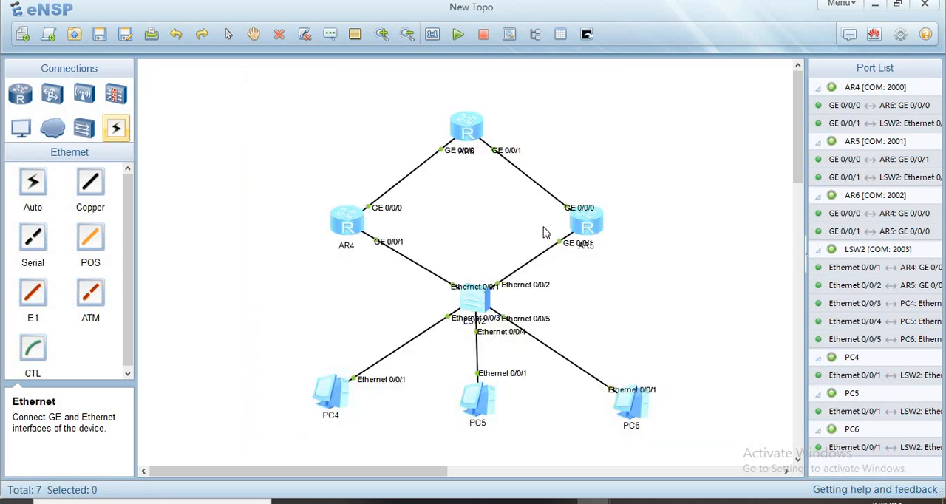
pyautogui.doubleClick(585, 225)
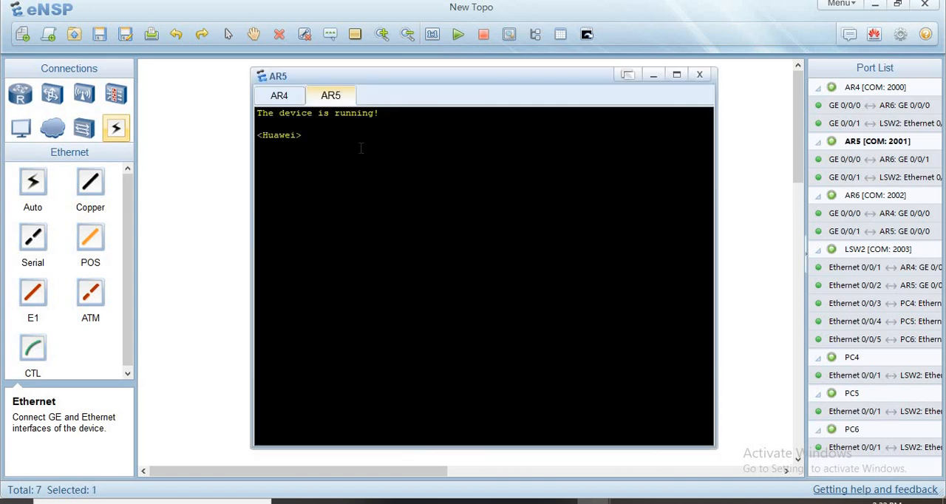
pyautogui.press('Return')
pyautogui.press('Return')
pyautogui.press('Return')
pyautogui.press('Return')
pyautogui.press('Return')
pyautogui.write('sys')
pyautogui.press('Return')
pyautogui.press('Return')
pyautogui.press('Return')
pyautogui.press('Return')
pyautogui.press('Return')
pyautogui.press('Return')
pyautogui.press('Return')
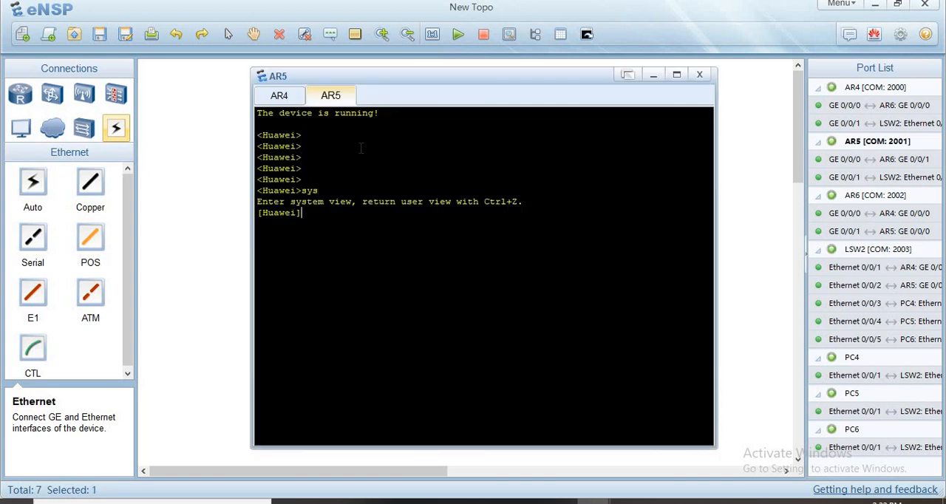
# - Enter the GigabitEthernet 0/0/1 interface view on AR5
pyautogui.write('int g 0')
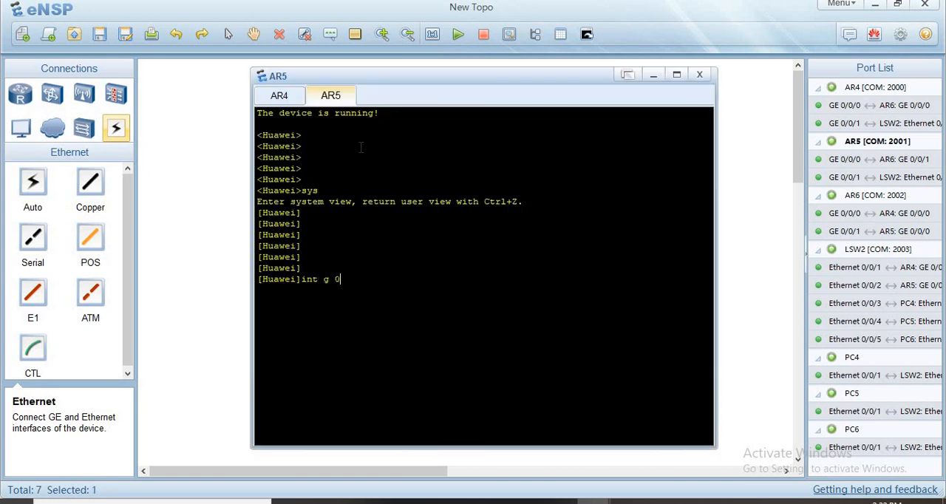
pyautogui.write('/0/1')
pyautogui.press('Return')
pyautogui.press('Return')
pyautogui.press('Return')
pyautogui.press('Return')
pyautogui.press('Return')
pyautogui.press('Return')
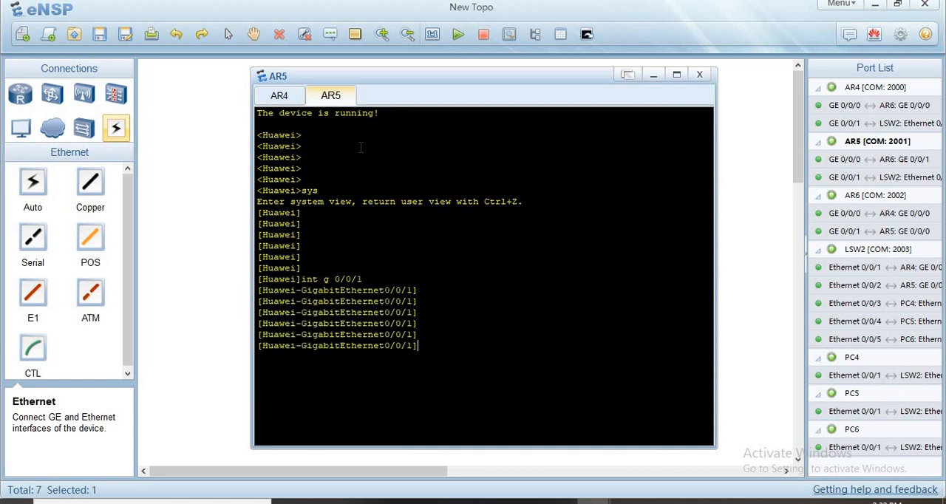
# - Assign IP address 10.0.0.2 with mask 255.255.255.0 to AR5's GigabitEthernet 0/0/1 interface
pyautogui.write('ip add')
pyautogui.press('Tab')
pyautogui.write('10.0.')
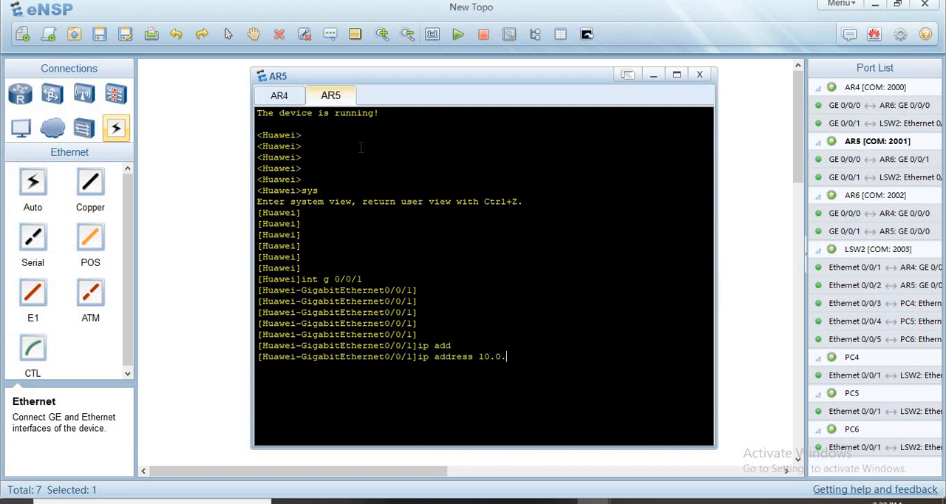
pyautogui.write('0.2 255.255.255.0')
pyautogui.press('Return')
pyautogui.press('Return')
pyautogui.press('Return')
pyautogui.press('Return')
pyautogui.press('Return')
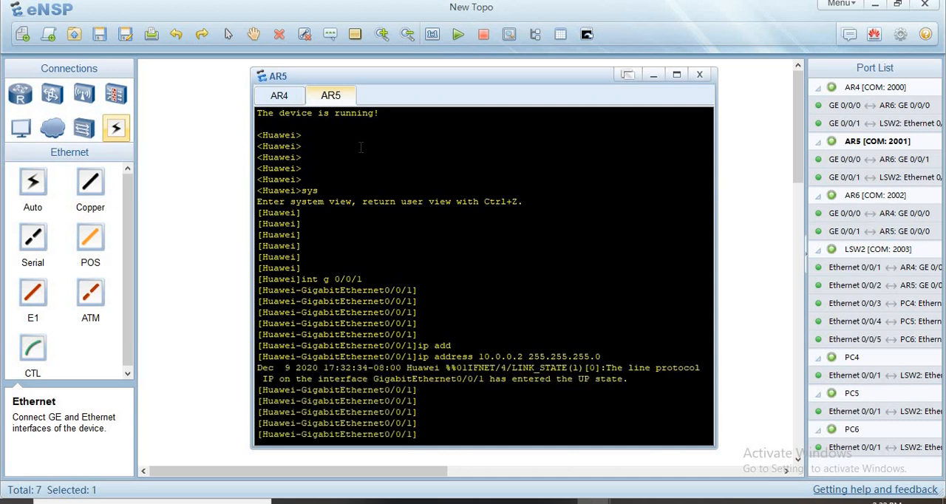
# - Create VRRP group 1 on AR5's GigabitEthernet 0/0/1 interface with virtual IP 10.0.0.10
pyautogui.write('vrr')
pyautogui.press('Tab')
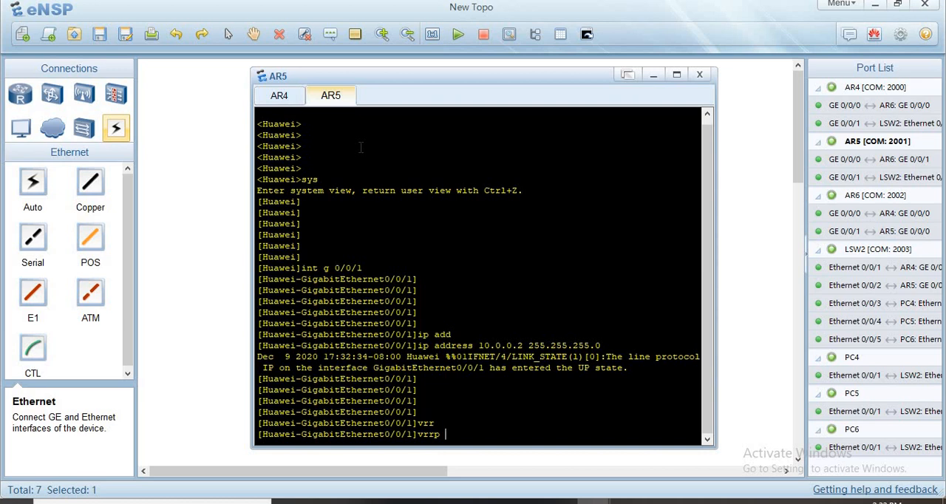
pyautogui.write('vr')
pyautogui.press('Tab')
pyautogui.write('1 ')
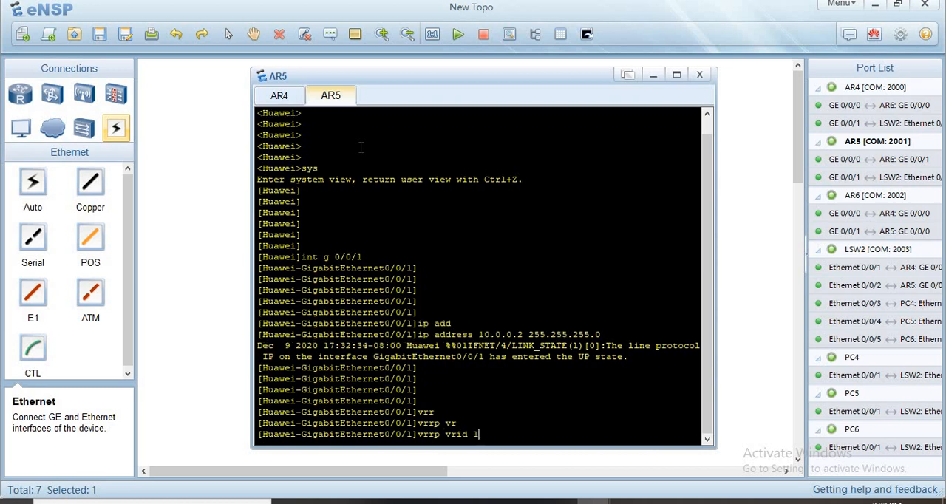
pyautogui.write('vi')
pyautogui.press('Tab')
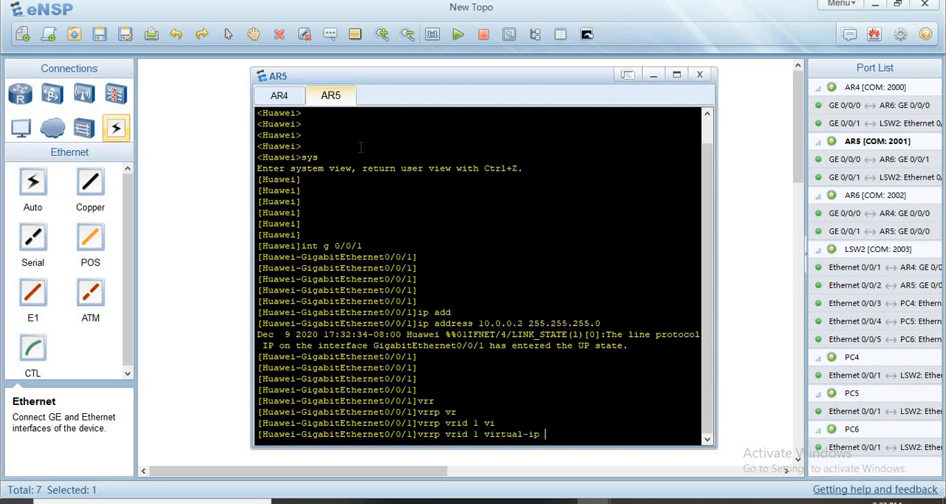
pyautogui.write('10.')
pyautogui.press('BackSpace')
pyautogui.write('0.0.0.10')
pyautogui.press('Return')
pyautogui.press('Return')
pyautogui.press('Return')
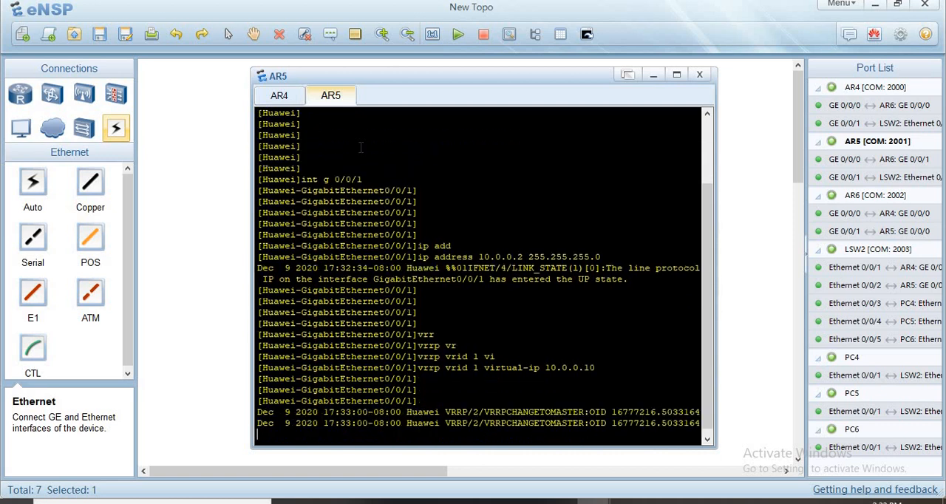
pyautogui.press('Return')
pyautogui.press('Return')
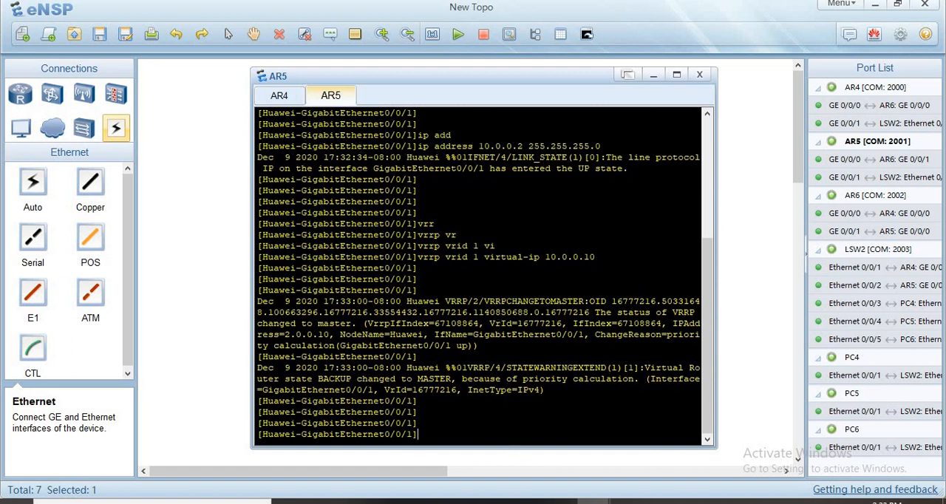
# - Switch to PowerPoint to review the Active/Standby commands on the VRRP Configuration slide, and return to the eNSP topology
pyautogui.moveTo(526, 501)
pyautogui.click(586, 454)
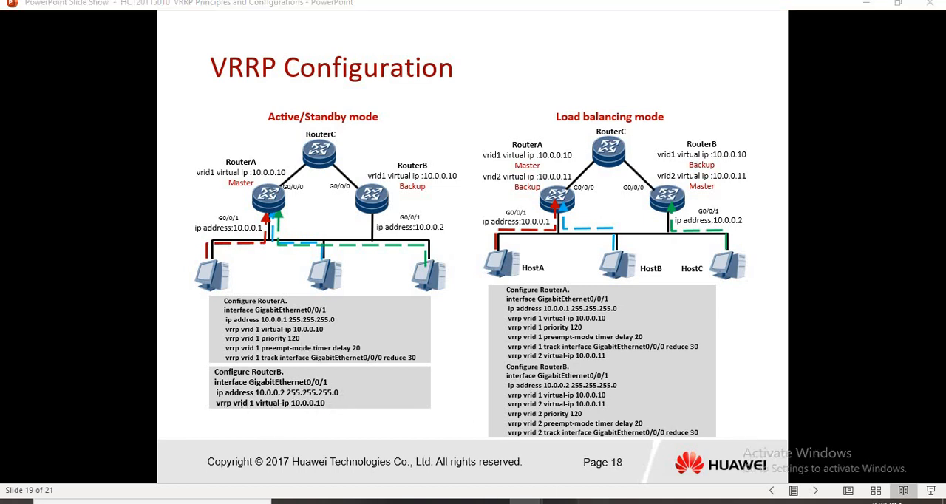
pyautogui.moveTo(595, 502)
pyautogui.click(482, 447)
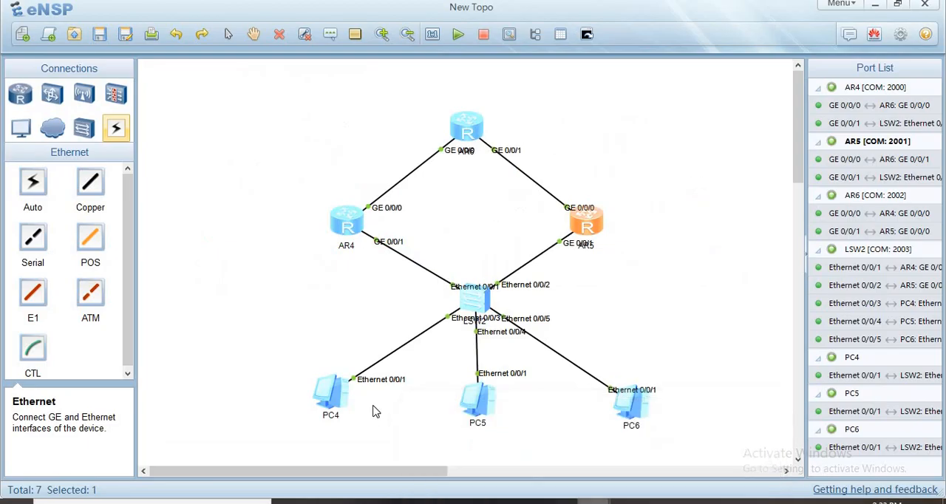
# - Set PC4's IPv4 gateway to 10.0.0.10 and apply the configuration
pyautogui.doubleClick(331, 401)
pyautogui.click(323, 262)
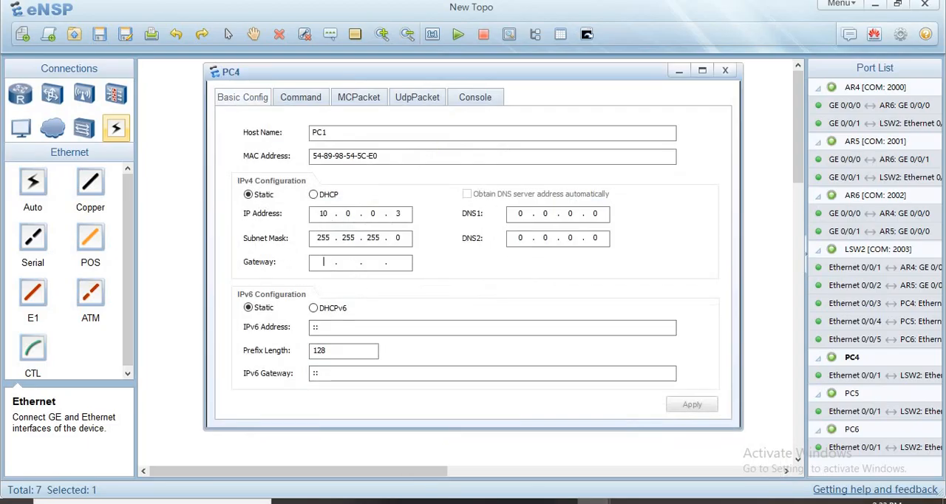
pyautogui.write('10 . 0 . ')
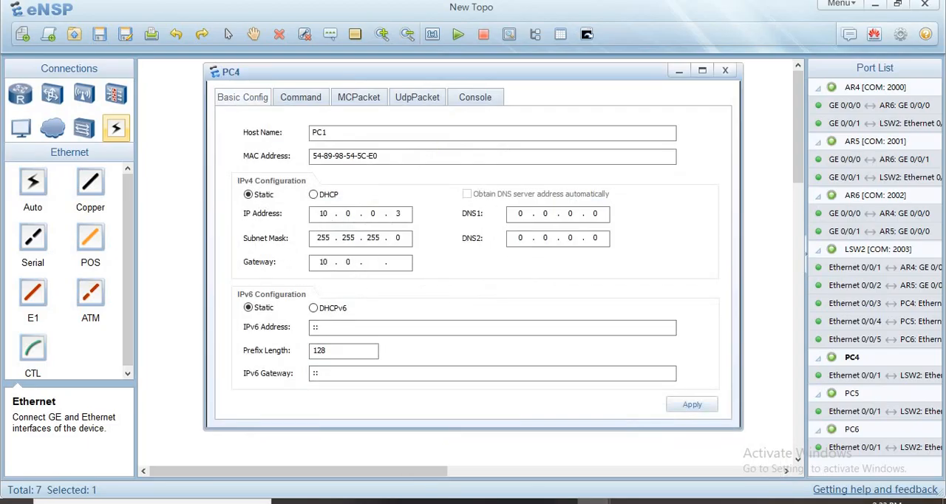
pyautogui.write('0 . 10')
pyautogui.click(681, 405)
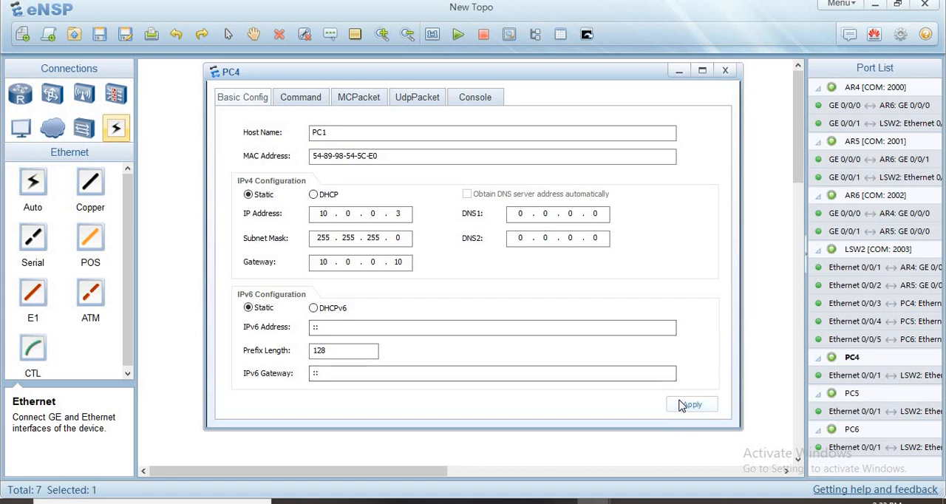
# - Open PC4's command line, enter a few blank lines, and return to the topology
pyautogui.click(296, 98)
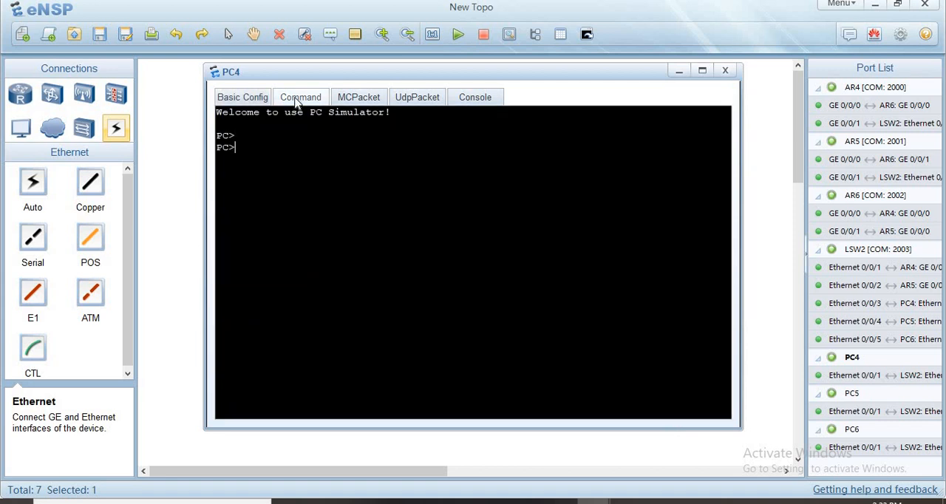
pyautogui.press('Return')
pyautogui.press('Return')
pyautogui.press('Return')
pyautogui.click(189, 264)
# - Open PC5's configuration and set its host name to PC2 and its IPv4 address to 10.0.0.4
pyautogui.doubleClick(482, 401)
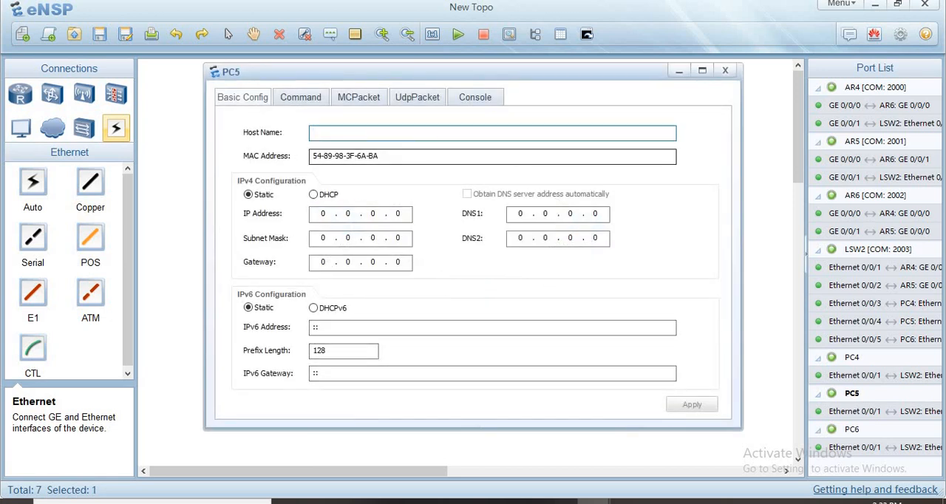
pyautogui.write('PC2')
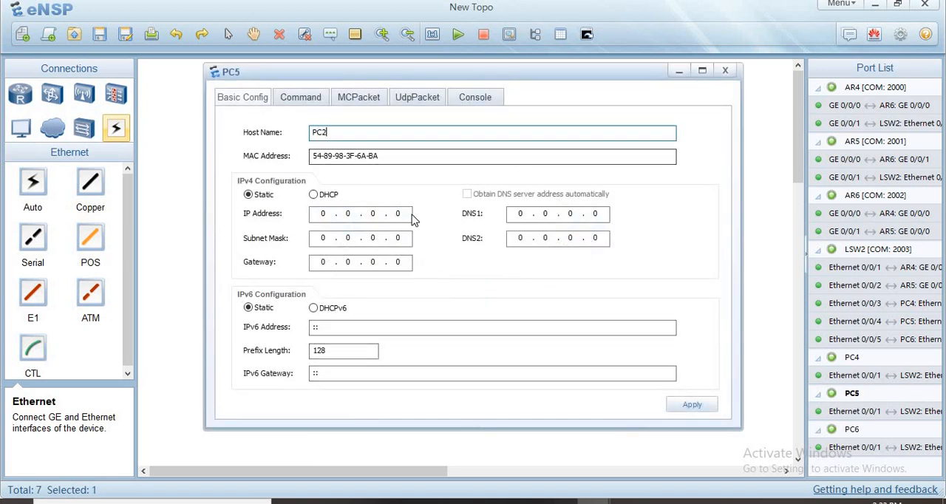
pyautogui.click(399, 214)
pyautogui.press('BackSpace')
pyautogui.press('BackSpace')
pyautogui.press('BackSpace')
pyautogui.press('BackSpace')
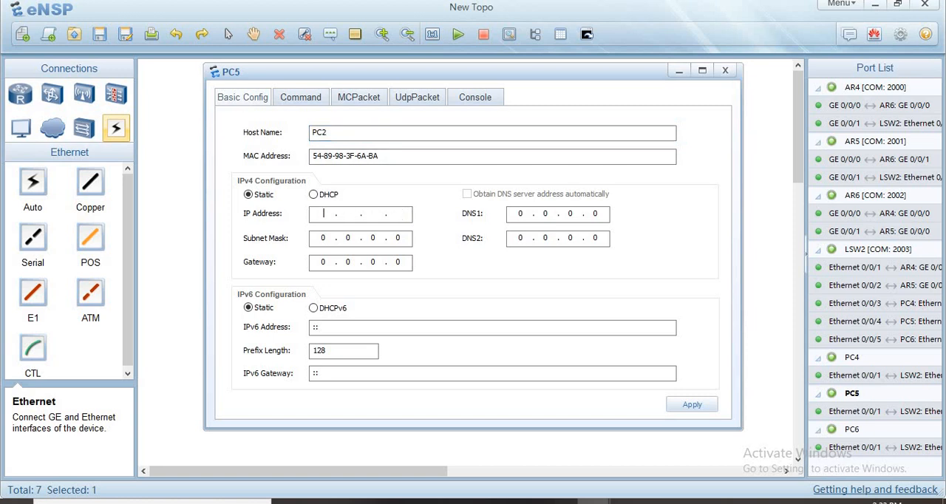
pyautogui.write('10.0.0.4')
# - Set PC5's subnet mask to 255.255.255.0
pyautogui.click(402, 237)
pyautogui.press('BackSpace')
pyautogui.press('BackSpace')
pyautogui.press('BackSpace')
pyautogui.press('BackSpace')
pyautogui.write('255.255.255.0')
# - Set PC5's IPv4 gateway to 10.0.0.10 and apply the configuration
pyautogui.press('BackSpace')
pyautogui.press('BackSpace')
pyautogui.press('BackSpace')
pyautogui.press('BackSpace')
pyautogui.write('10.0.')
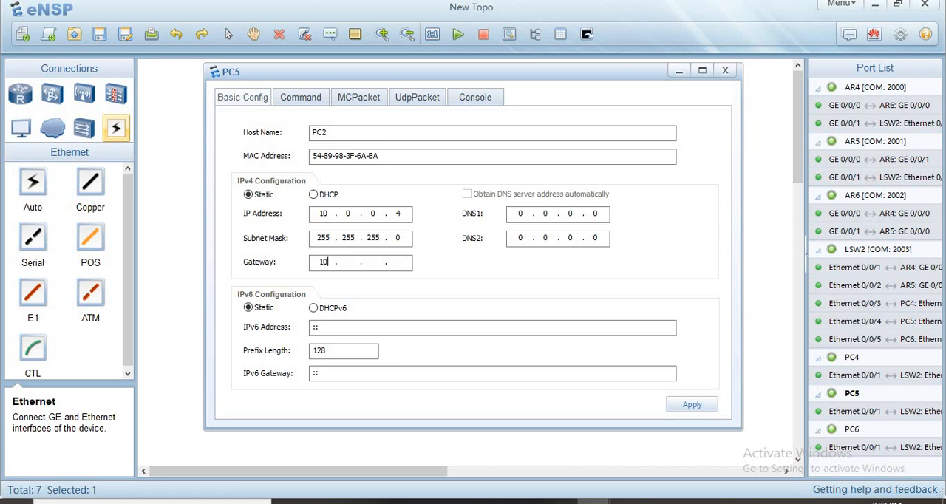
pyautogui.write('0.10')
pyautogui.click(671, 405)
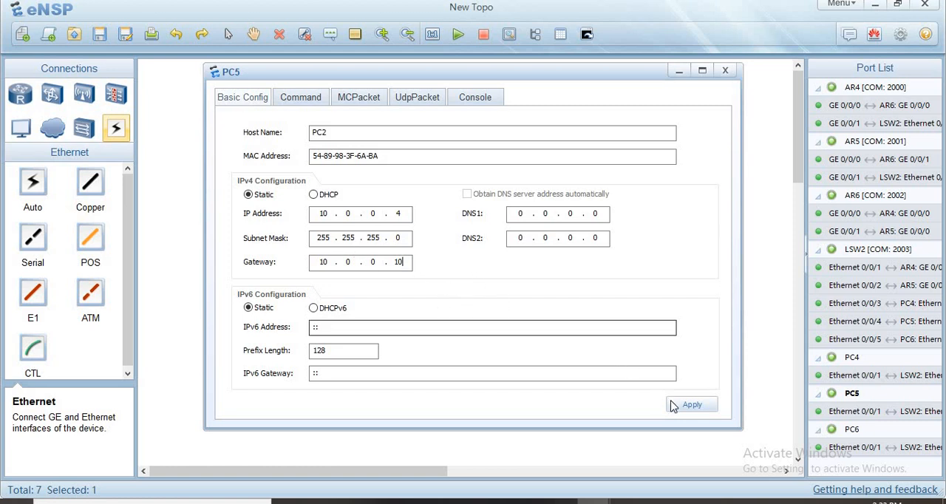
# - Open PC5's command line, enter a few blank lines, and return to the topology
pyautogui.click(308, 101)
pyautogui.press('Return')
pyautogui.press('Return')
pyautogui.press('Return')
pyautogui.press('Return')
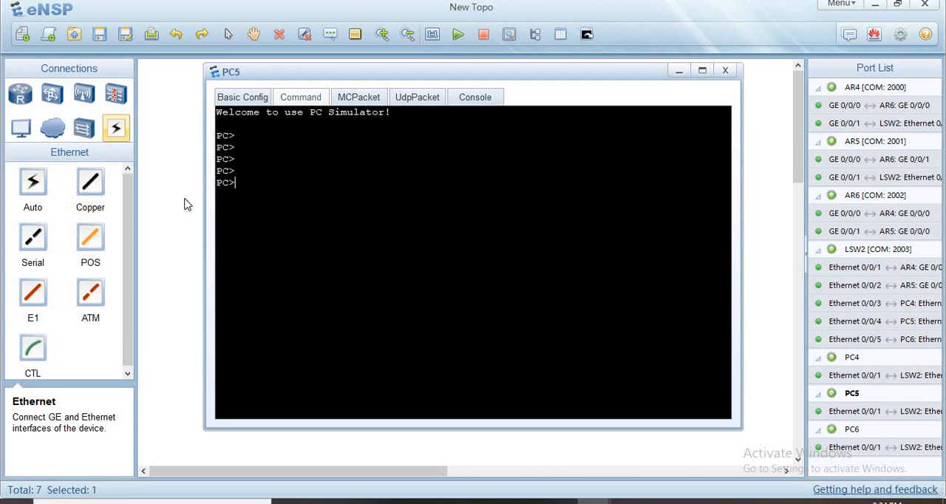
pyautogui.click(186, 204)
# - Open PC6's configuration and set its host name to PC3 and its IPv4 address to 10.0.0.5
pyautogui.doubleClick(626, 408)
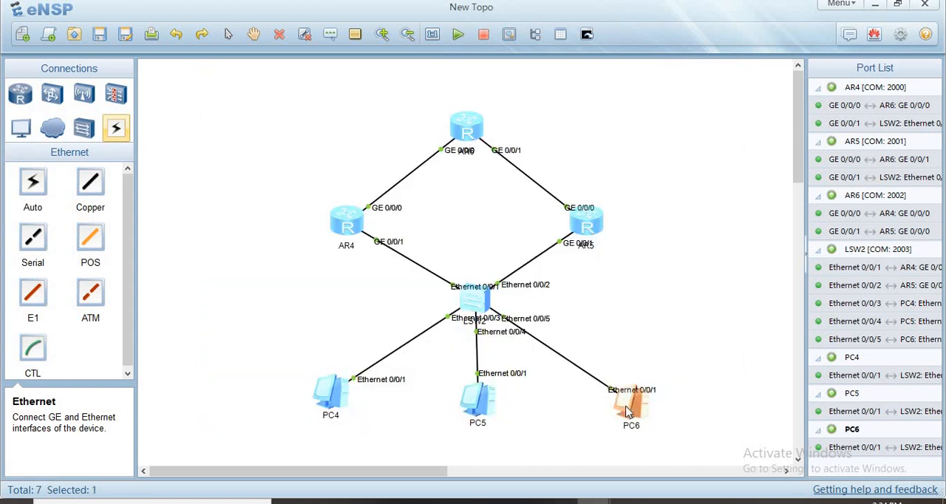
pyautogui.write('PC3')
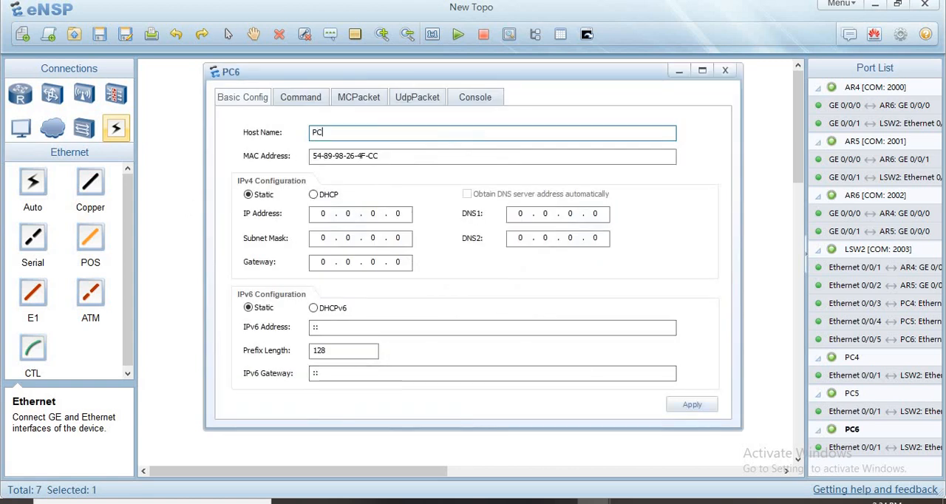
pyautogui.click(406, 215)
pyautogui.press('BackSpace')
pyautogui.press('BackSpace')
pyautogui.press('BackSpace')
pyautogui.press('BackSpace')
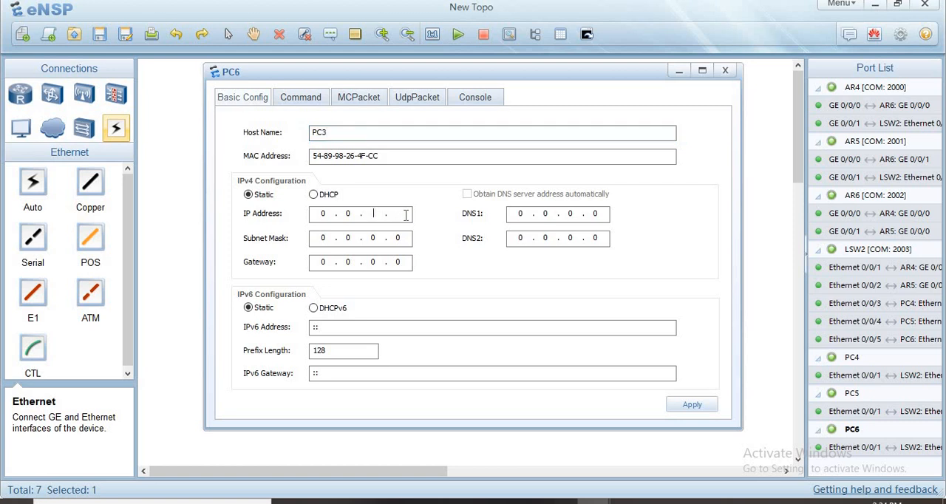
pyautogui.write('10.0.0.5')
# - Set PC6's subnet mask to 255.255.255.0
pyautogui.click(406, 237)
pyautogui.press('BackSpace')
pyautogui.press('BackSpace')
# - Set PC6's IPv4 gateway to 10.0.0.10 and apply the configuration
pyautogui.press('BackSpace')
pyautogui.press('BackSpace')
pyautogui.write('255 . 255 . 255 . 0')
pyautogui.click(406, 267)
pyautogui.press('BackSpace')
pyautogui.press('BackSpace')
pyautogui.press('BackSpace')
pyautogui.press('BackSpace')
pyautogui.write('19')
pyautogui.press('BackSpace')
pyautogui.write('0')
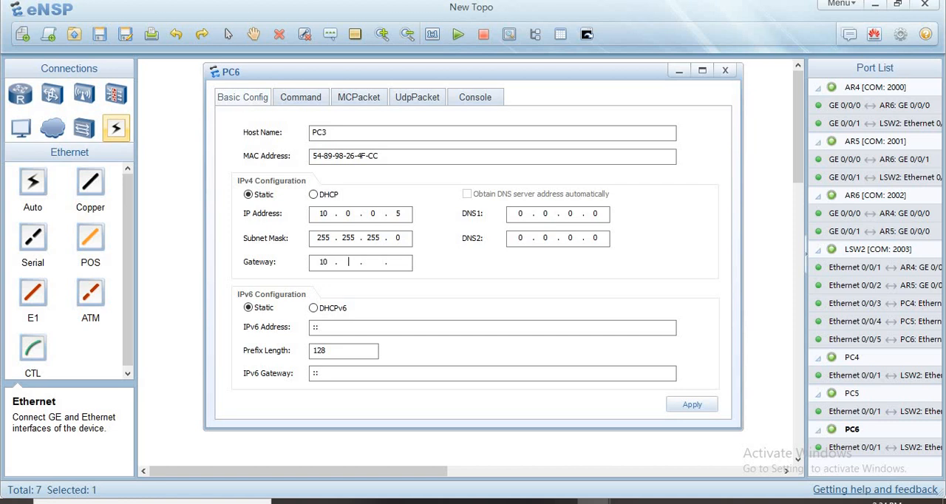
pyautogui.write('.0.0.10')
pyautogui.click(690, 408)
# - Open PC6's command line, enter a few blank lines, and return to the topology
pyautogui.click(303, 100)
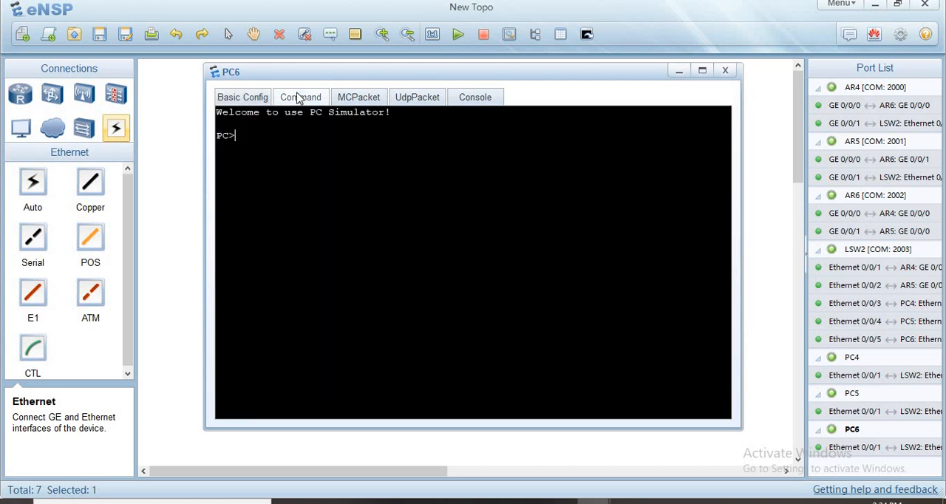
pyautogui.press('Return')
pyautogui.press('Return')
pyautogui.press('Return')
pyautogui.click(193, 202)
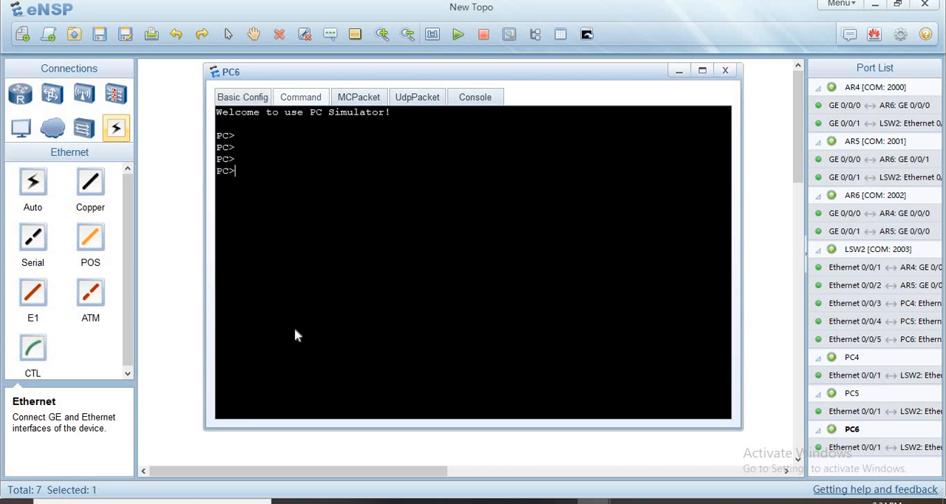
# - Ping the virtual gateway 10.0.0.10 from PC4's command line
pyautogui.doubleClick(331, 399)
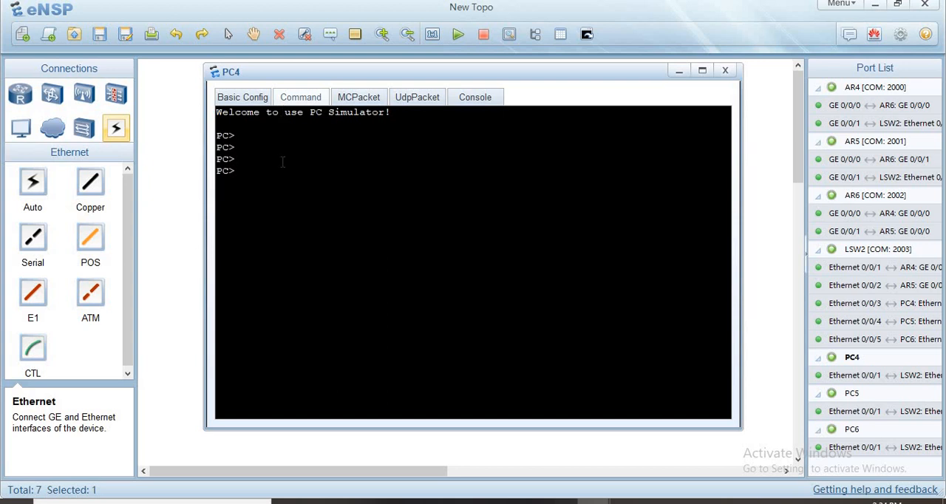
pyautogui.press('Return')
pyautogui.press('Return')
pyautogui.press('Return')
pyautogui.press('Return')
pyautogui.write('ping 10.0.0.')
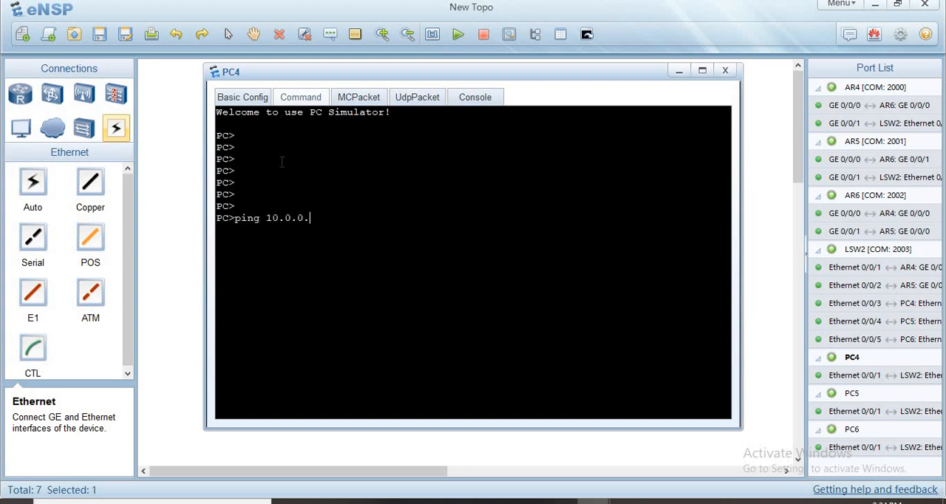
pyautogui.write('10')
pyautogui.press('Return')
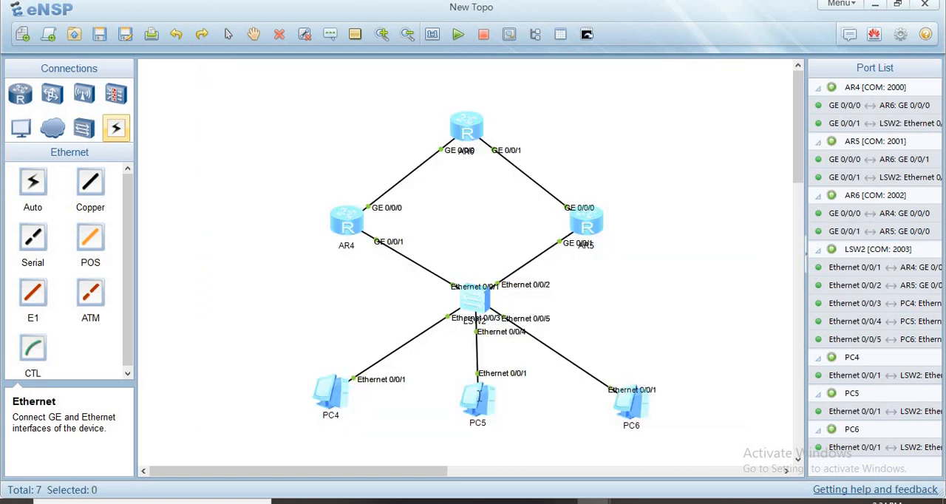
# - Ping the virtual gateway 10.0.0.10 from PC5's command line and return to the topology
pyautogui.doubleClick(478, 397)
pyautogui.press('Return')
pyautogui.press('Return')
pyautogui.write('ping 10.0.0')
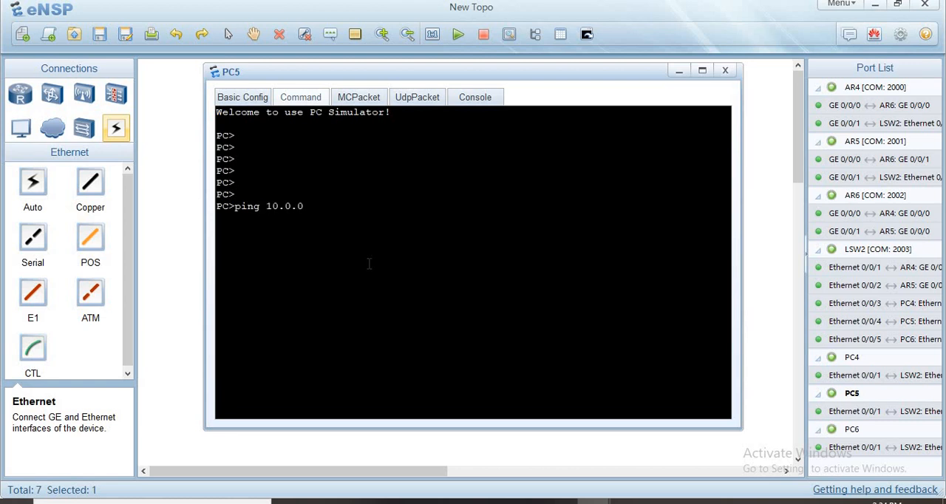
pyautogui.write('.10')
pyautogui.press('Return')
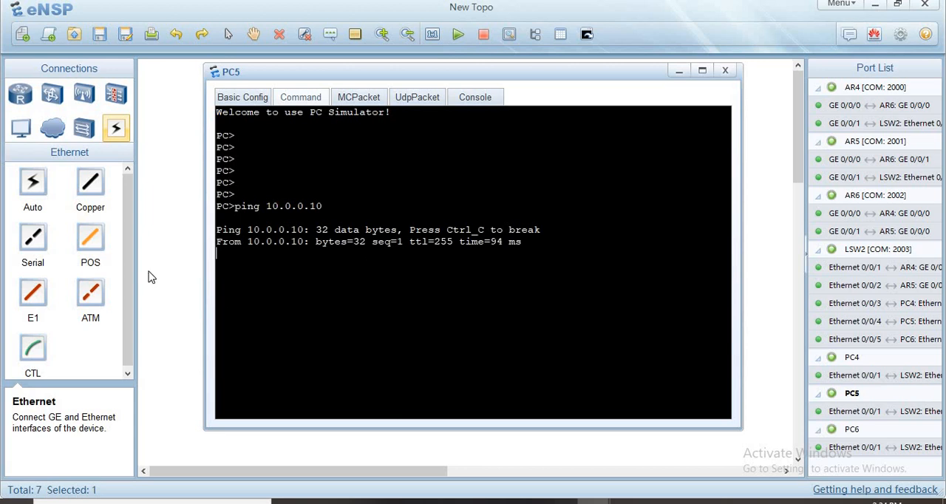
pyautogui.click(148, 278)
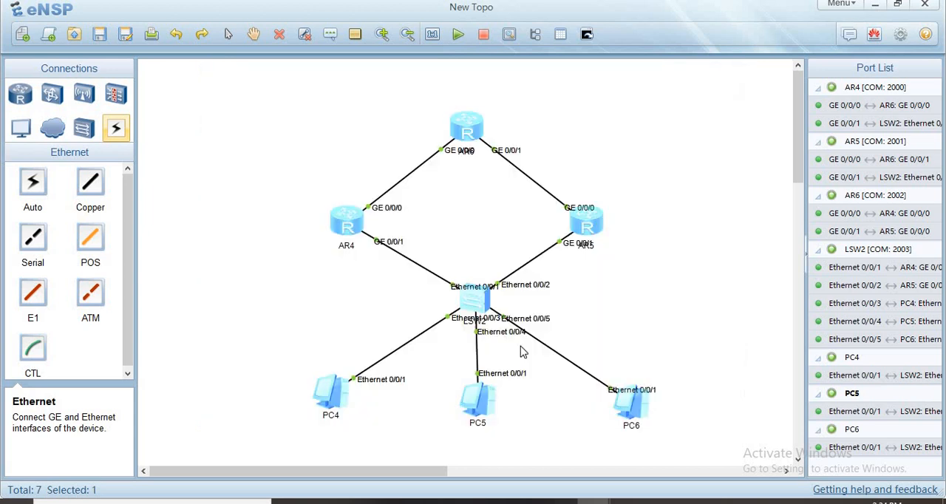
# - Ping the virtual gateway 10.0.0.10 from PC6's command line
pyautogui.doubleClick(632, 403)
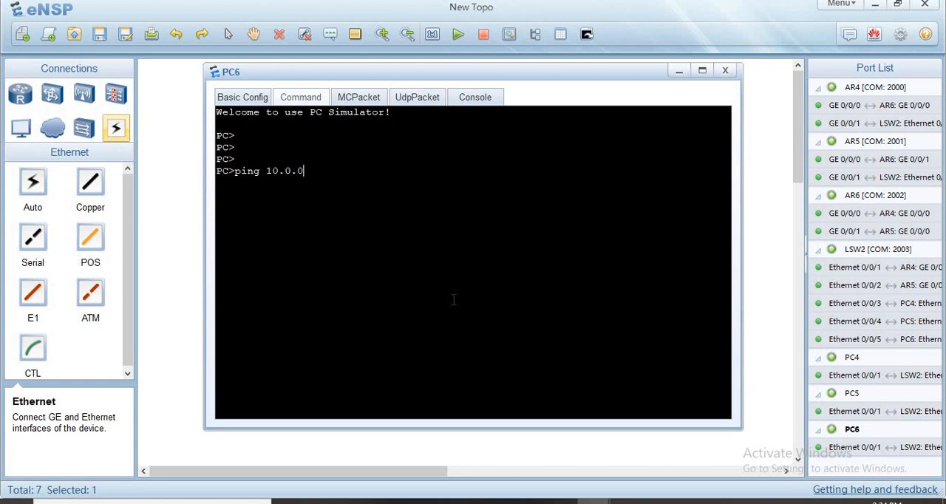
pyautogui.write('ping 10.0.0.10')
pyautogui.press('Return')
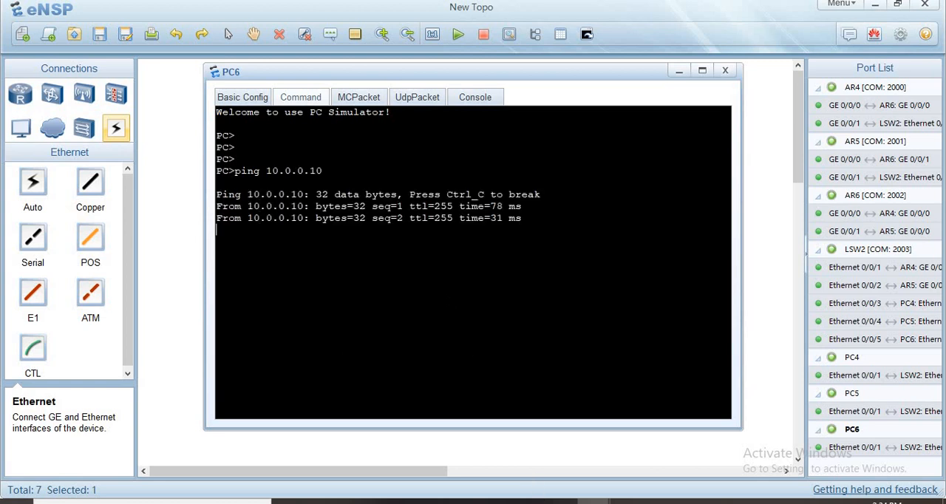
# - Switch to the PowerPoint slide show and review the VRRP Configuration slide's active/standby mode diagram
pyautogui.moveTo(525, 500)
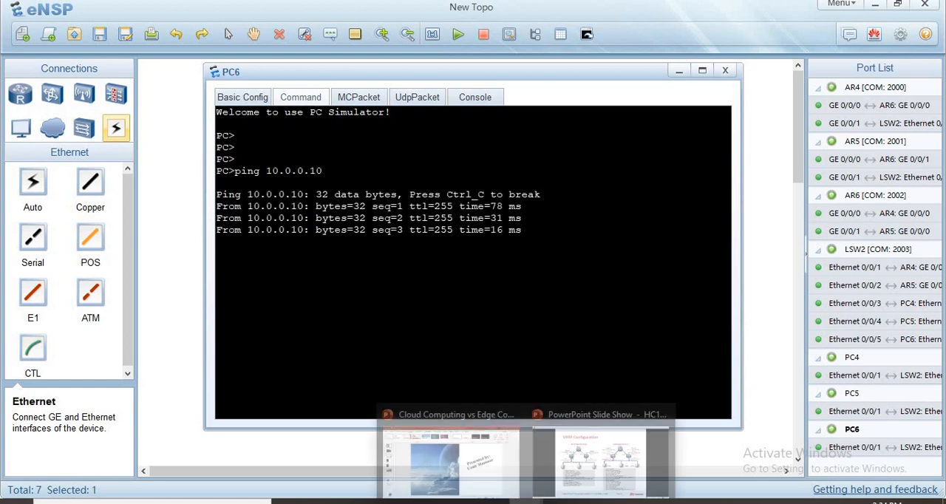
pyautogui.click(607, 460)
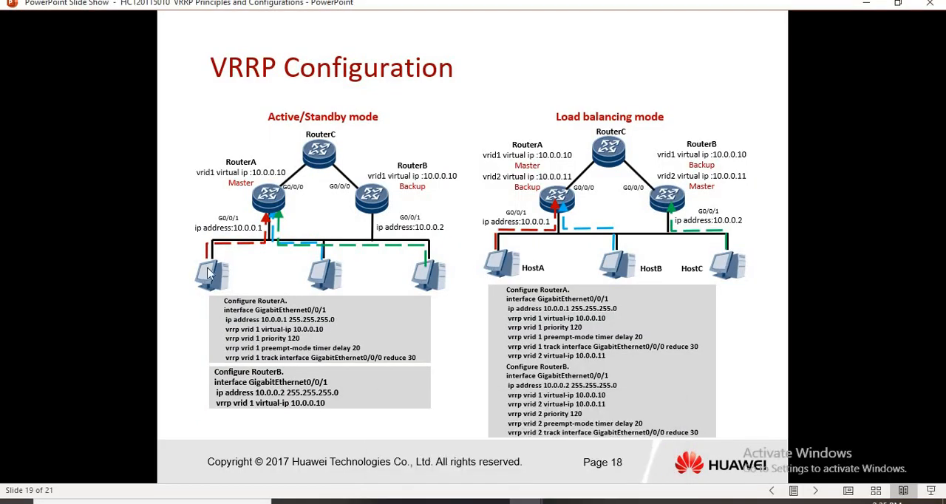
pyautogui.click(220, 278)
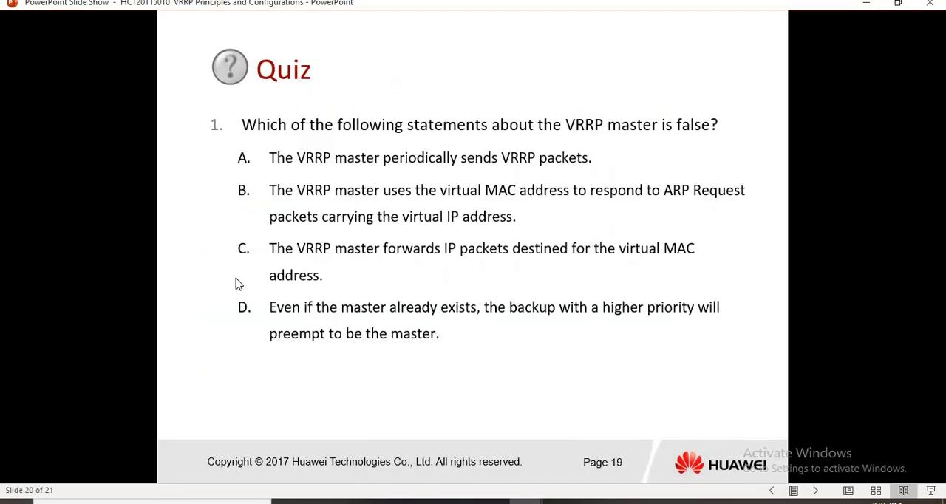
pyautogui.scroll(1, 239, 284)
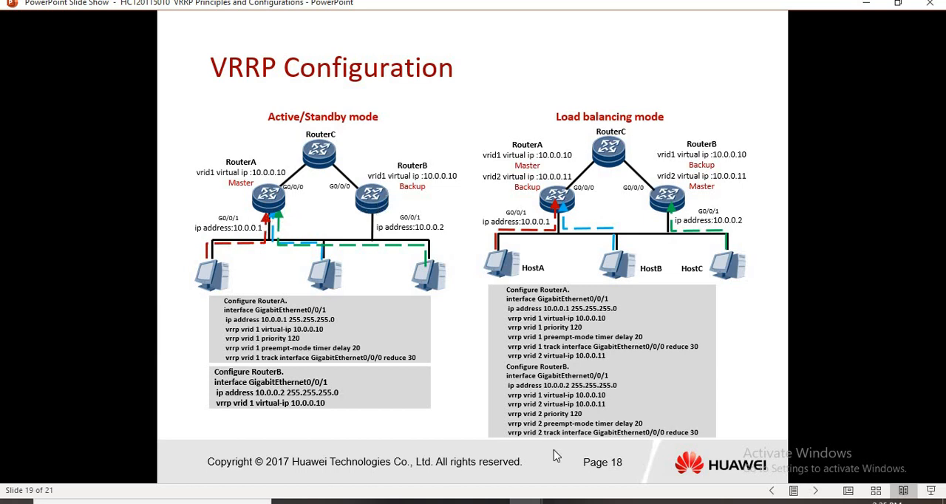
# - Switch back to the eNSP topology and select router AR5, shifting it slightly
pyautogui.moveTo(594, 501)
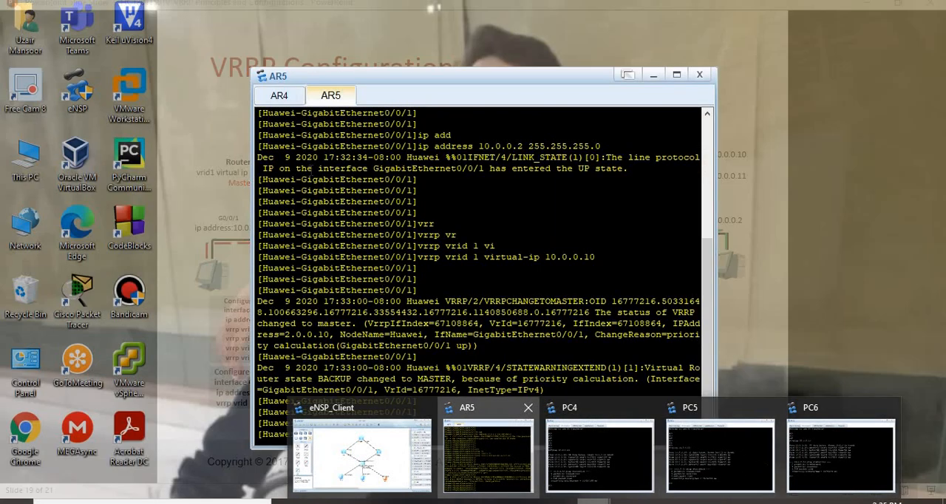
pyautogui.click(496, 451)
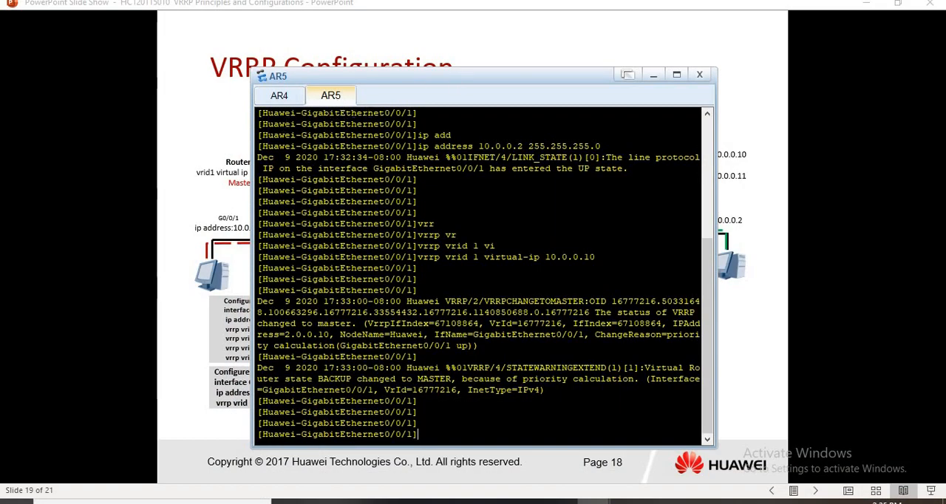
pyautogui.moveTo(584, 500)
pyautogui.click(378, 442)
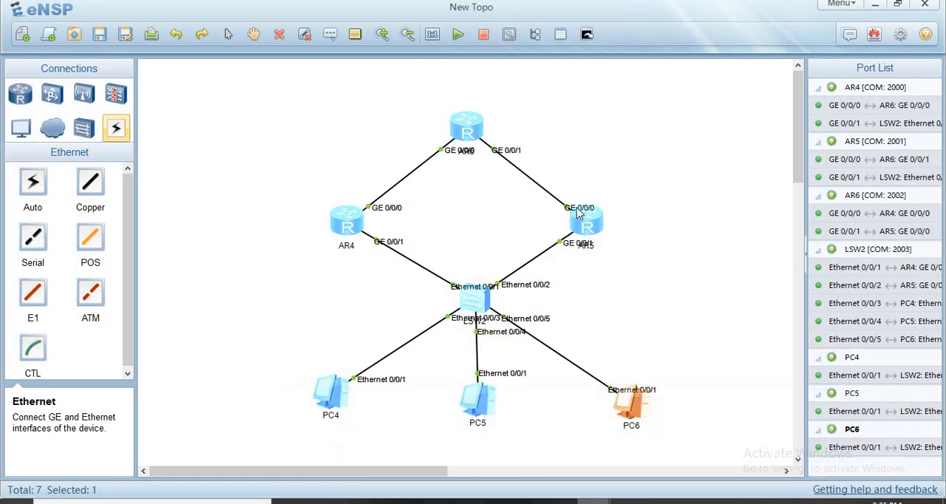
pyautogui.click(587, 221)
pyautogui.moveTo(584, 217); pyautogui.dragTo(584, 228)
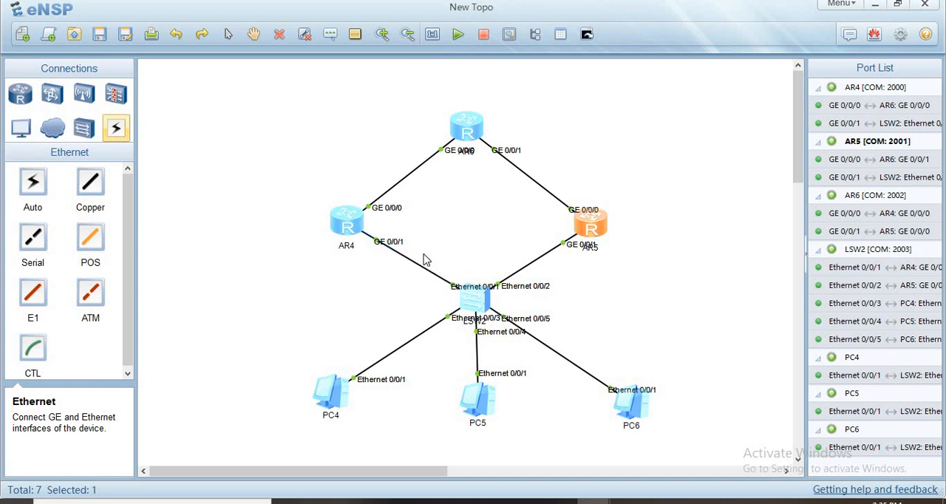
# - Shut down interface GigabitEthernet0/0/1 in AR5's console
pyautogui.moveTo(594, 501)
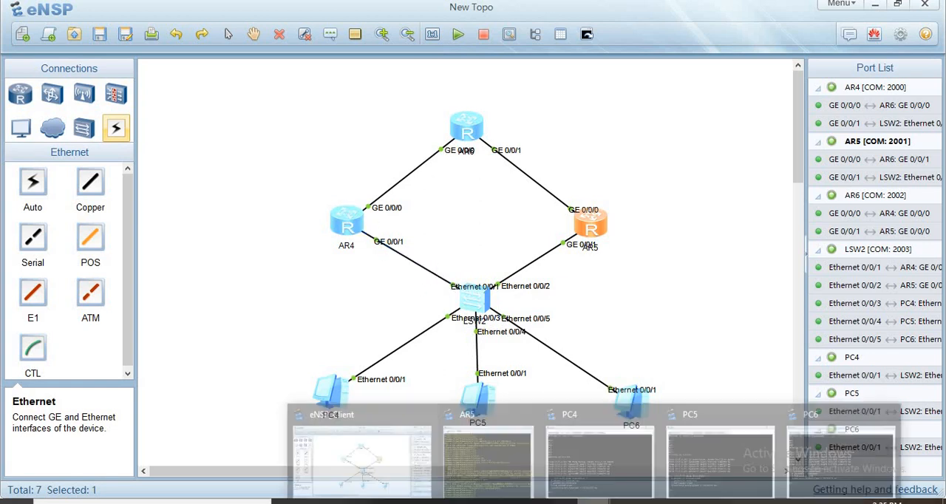
pyautogui.click(500, 460)
pyautogui.press('Return')
pyautogui.press('Return')
pyautogui.press('Return')
pyautogui.press('Return')
pyautogui.press('Return')
pyautogui.press('Return')
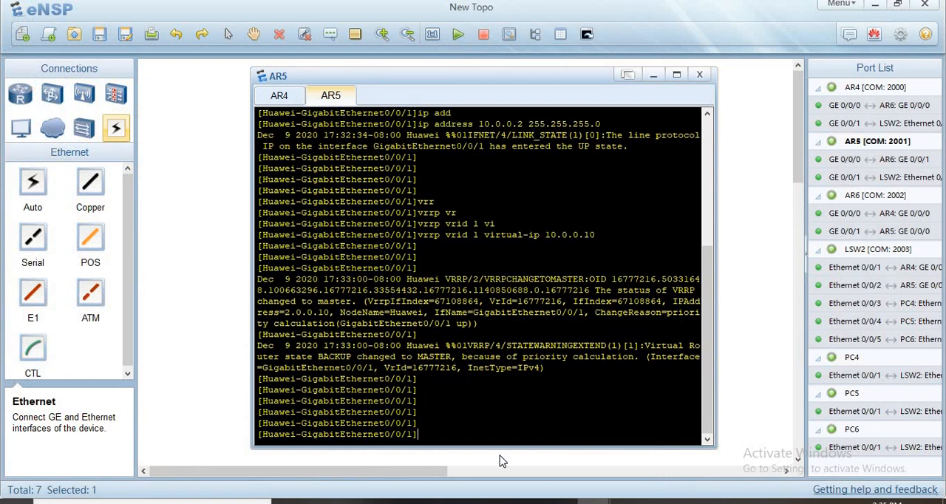
pyautogui.press('Return')
pyautogui.press('Return')
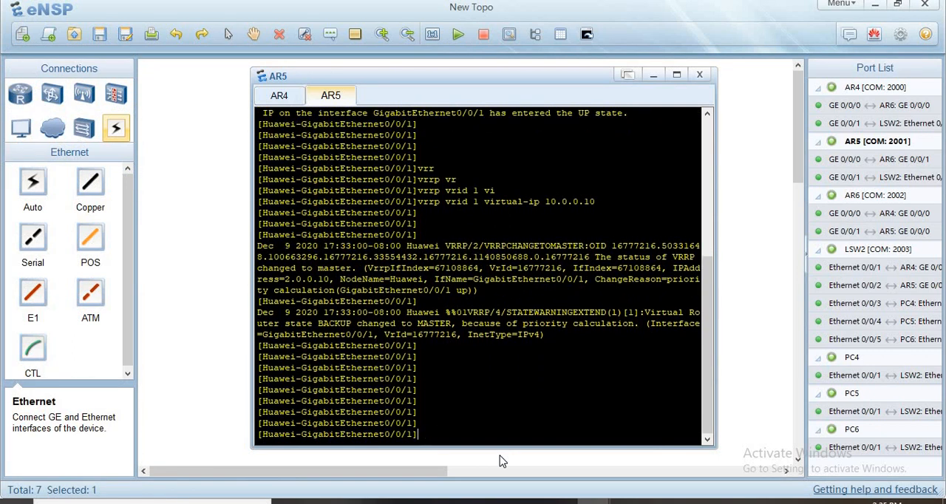
pyautogui.write('sh')
pyautogui.press('Tab')
pyautogui.press('Return')
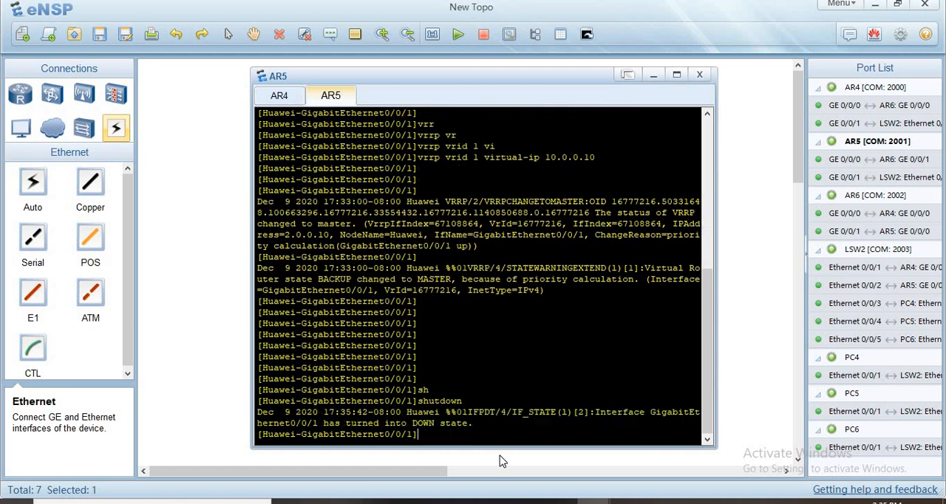
# - Repeat the ping to 10.0.0.10 from PC4 with AR5's interface shut down
pyautogui.moveTo(600, 501)
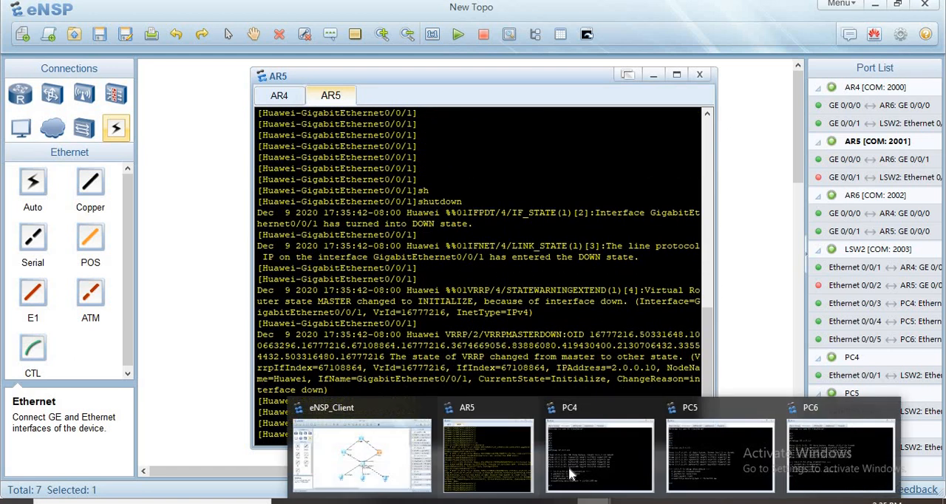
pyautogui.click(568, 466)
pyautogui.press('Return')
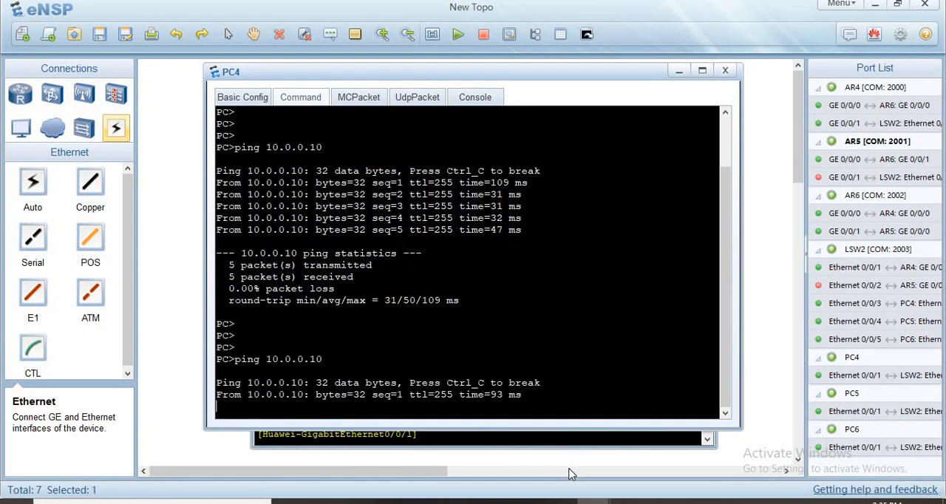
# - Repeat the ping to 10.0.0.10 from PC5 with AR5's interface shut down
pyautogui.moveTo(595, 501)
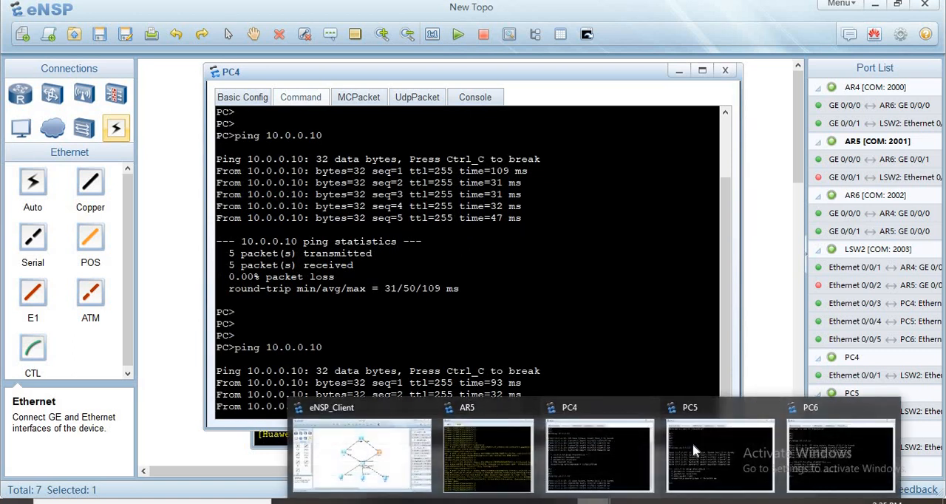
pyautogui.click(695, 445)
pyautogui.press('Return')
pyautogui.press('Return')
pyautogui.press('Return')
pyautogui.press('Up')
pyautogui.press('Return')
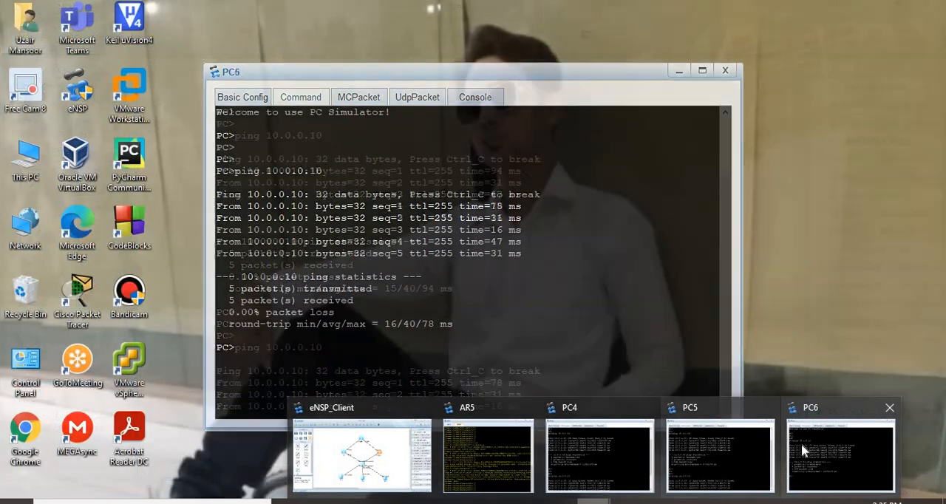
# - Repeat the ping to 10.0.0.10 from PC6 with AR5's interface shut down
pyautogui.click(801, 446)
pyautogui.press('Return')
pyautogui.press('Return')
pyautogui.press('Up')
pyautogui.press('Return')
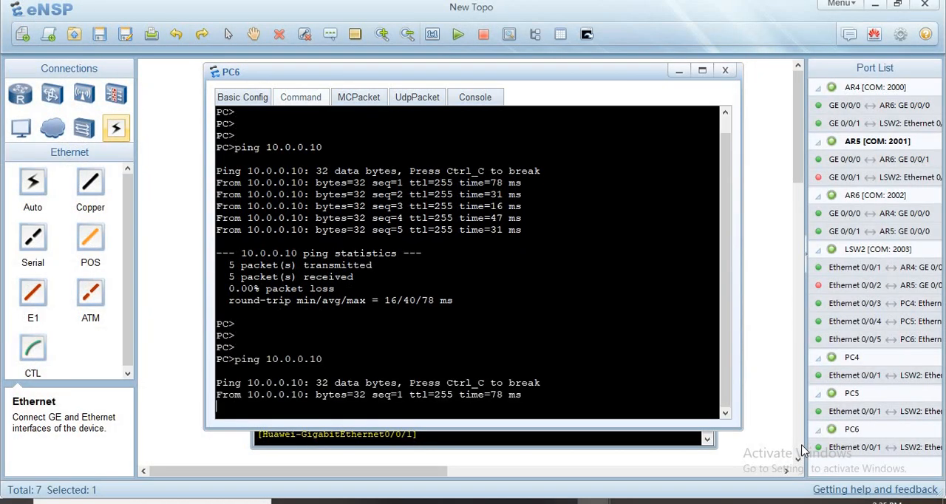
pyautogui.moveTo(609, 502)
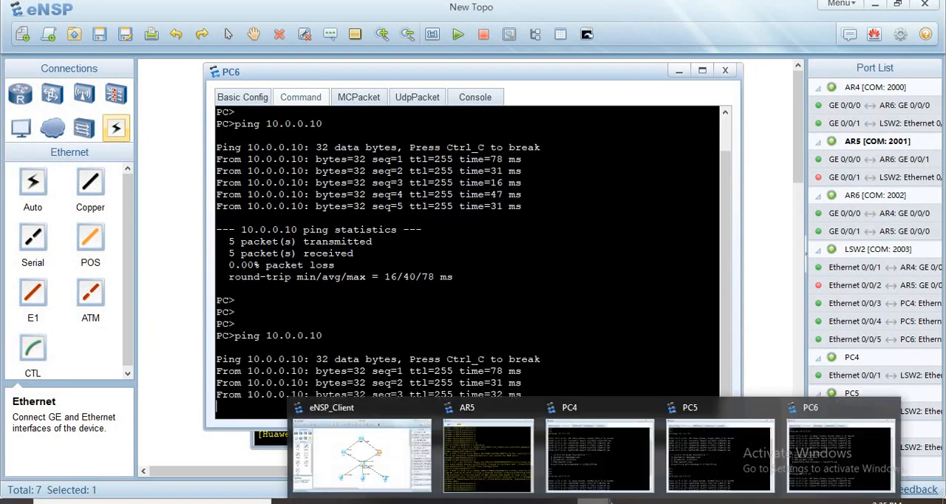
# - Bring interface GigabitEthernet0/0/1 back up on AR5 with undo shutdown
pyautogui.click(500, 437)
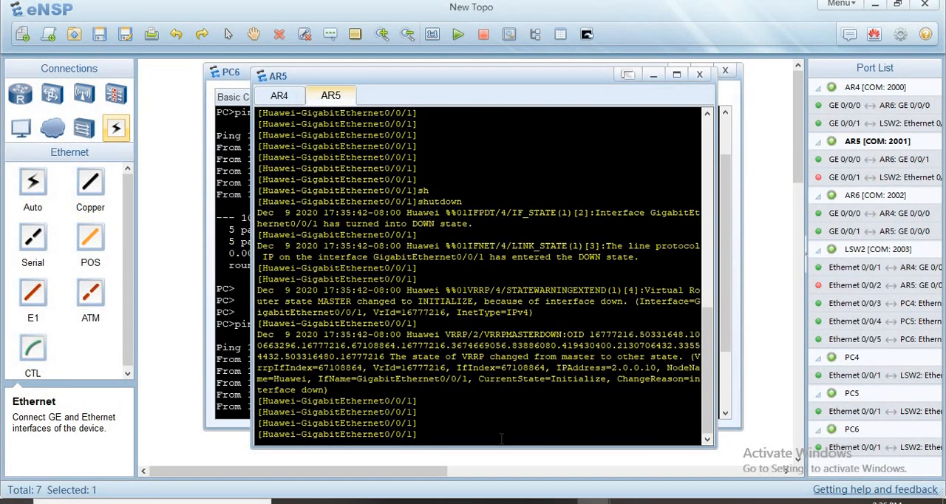
pyautogui.write('und')
pyautogui.press('Tab')
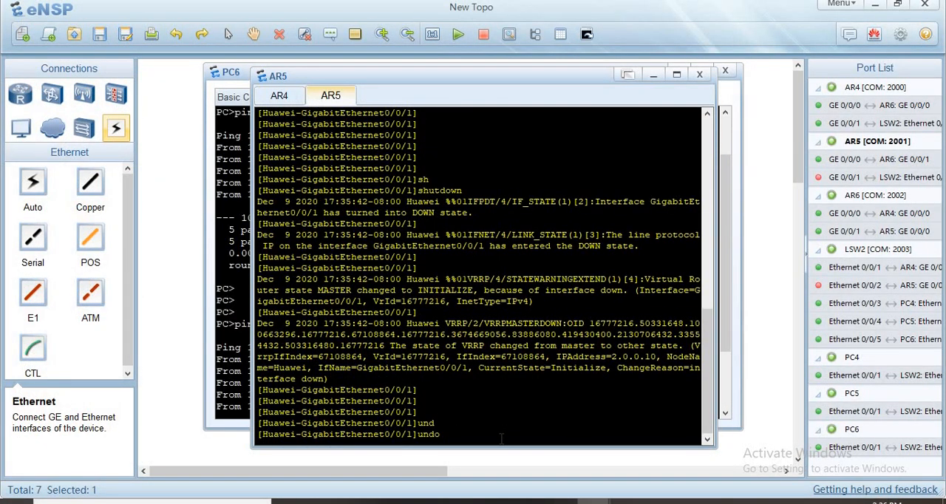
pyautogui.write('sh')
pyautogui.press('Tab')
pyautogui.press('Return')
pyautogui.press('Return')
pyautogui.press('Return')
pyautogui.press('Return')
pyautogui.press('Return')
pyautogui.press('Return')
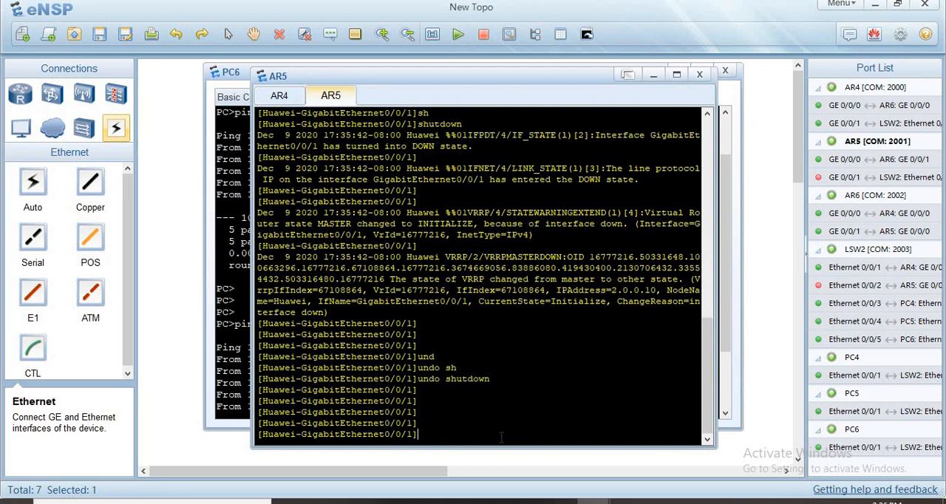
# - Enter interface GigabitEthernet0/0/1 in AR4's console and shut it down
pyautogui.click(280, 97)
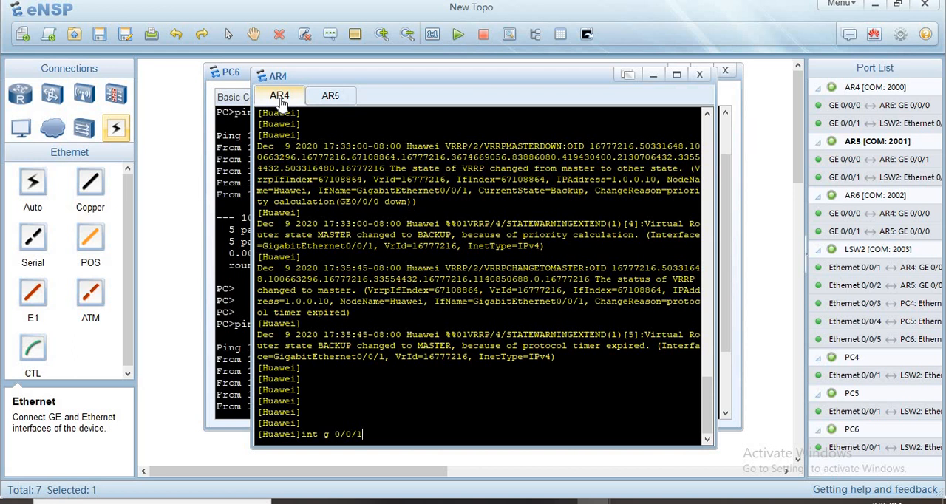
pyautogui.press('Return')
pyautogui.press('Return')
pyautogui.press('Return')
pyautogui.press('Return')
pyautogui.press('Return')
pyautogui.write('sh')
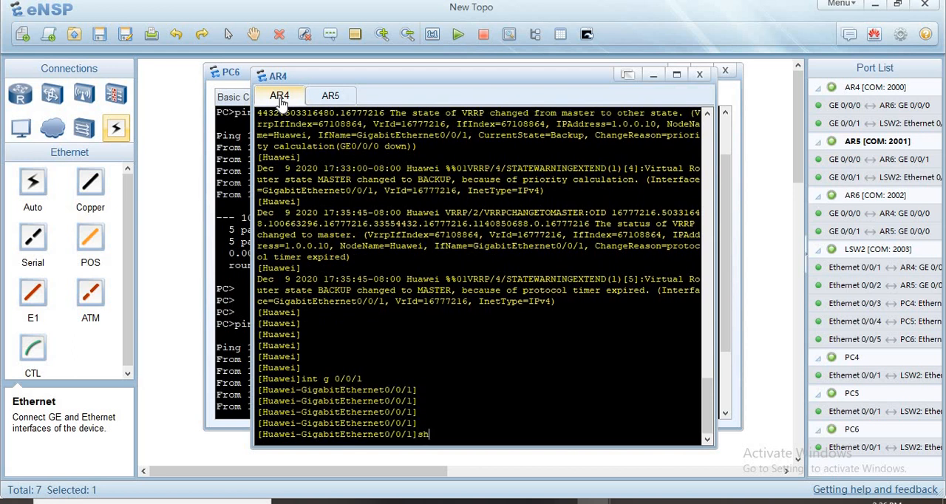
pyautogui.press('Tab')
pyautogui.press('Return')
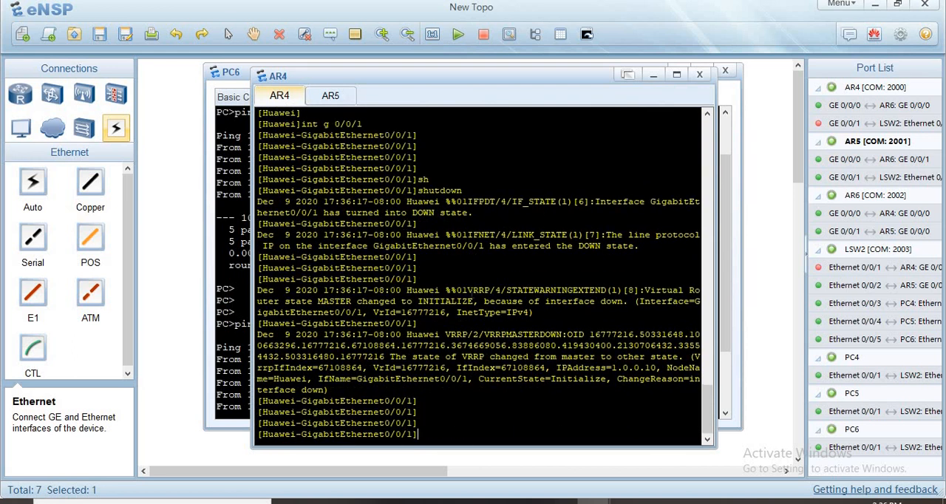
# - Ping 10.0.0.10 from PC4 with AR4's interface shut down, interrupting the first run and starting it again
pyautogui.moveTo(592, 501)
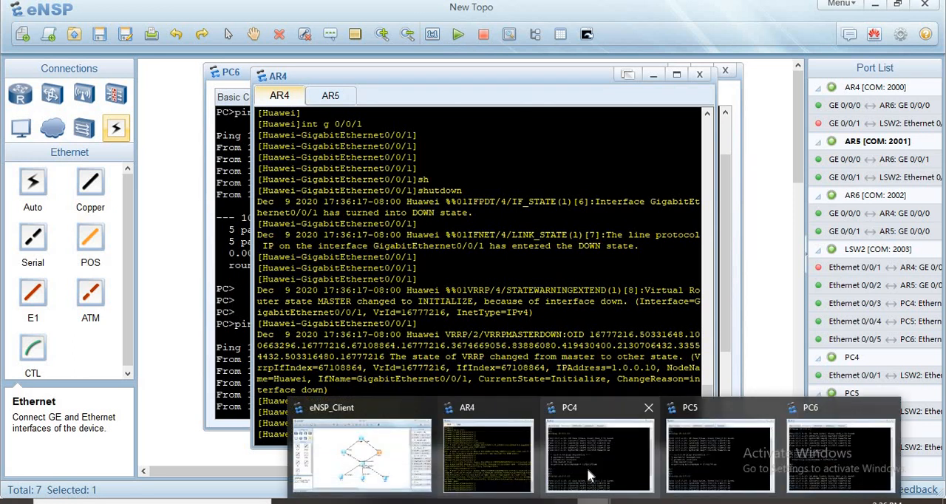
pyautogui.click(587, 468)
pyautogui.press('Up')
pyautogui.press('Return')
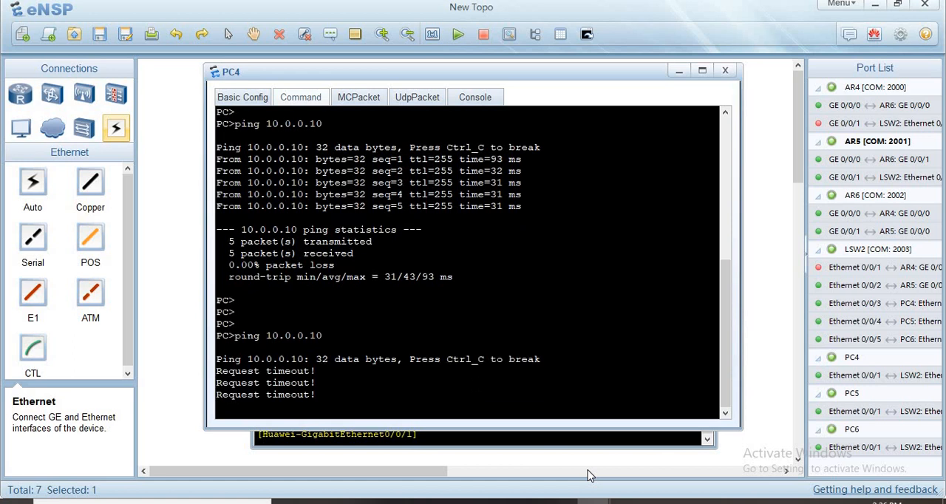
pyautogui.hotkey('ctrl', 'c')
pyautogui.press('Return')
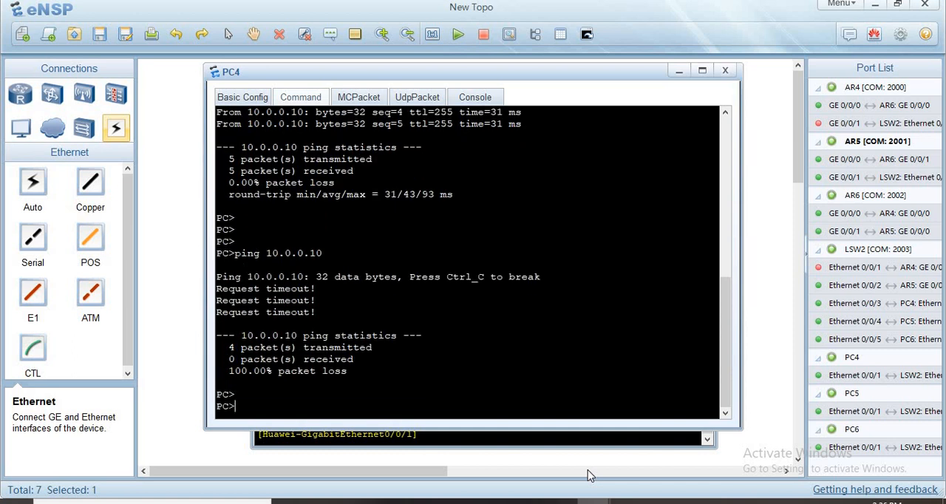
pyautogui.press('Return')
pyautogui.press('Up')
pyautogui.press('Return')
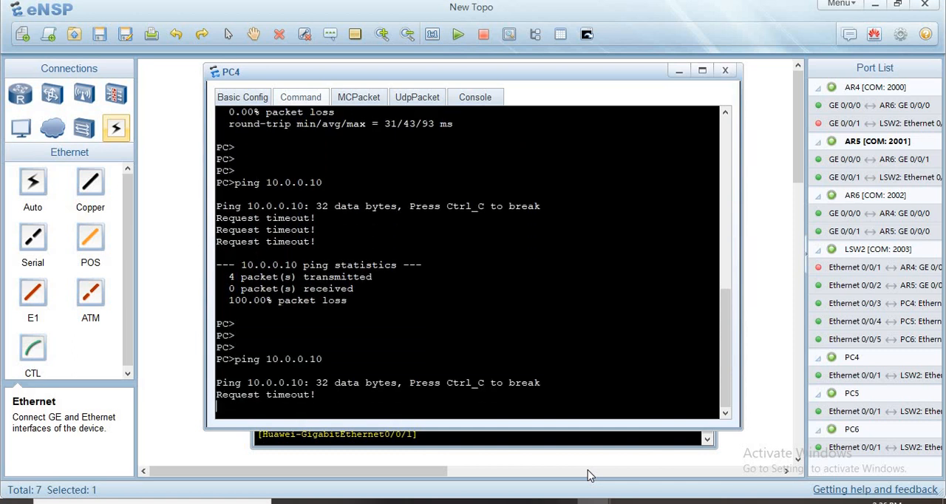
# - Re-enable interface GigabitEthernet0/0/1 on AR4 with undo shutdown
pyautogui.click(453, 456)
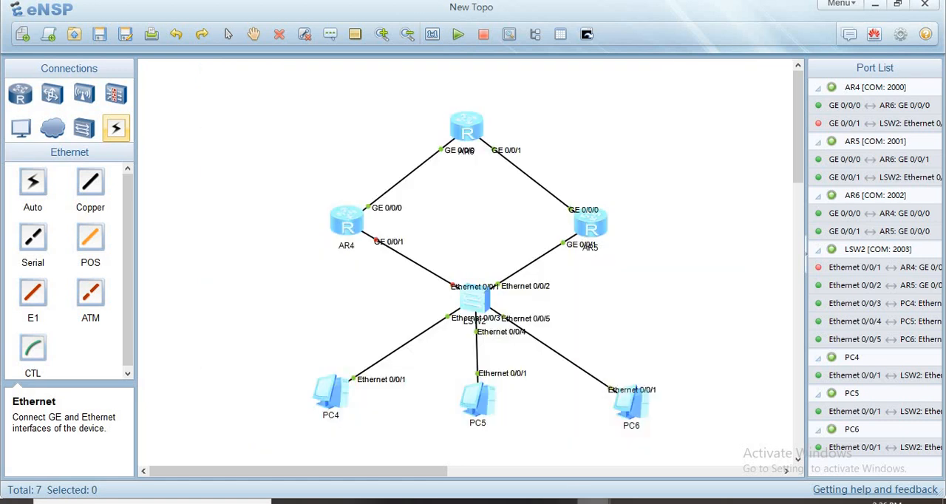
pyautogui.moveTo(594, 501)
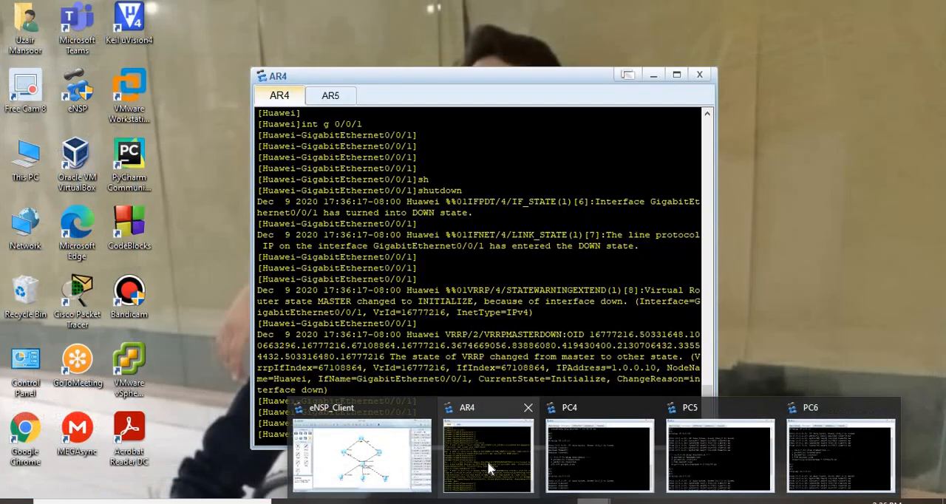
pyautogui.click(487, 460)
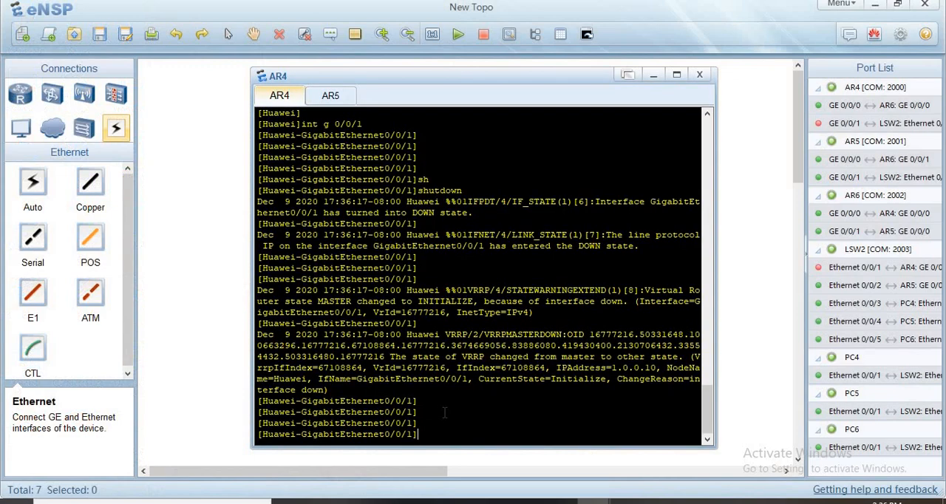
pyautogui.press('Return')
pyautogui.press('Return')
pyautogui.press('Return')
pyautogui.press('Return')
pyautogui.press('Return')
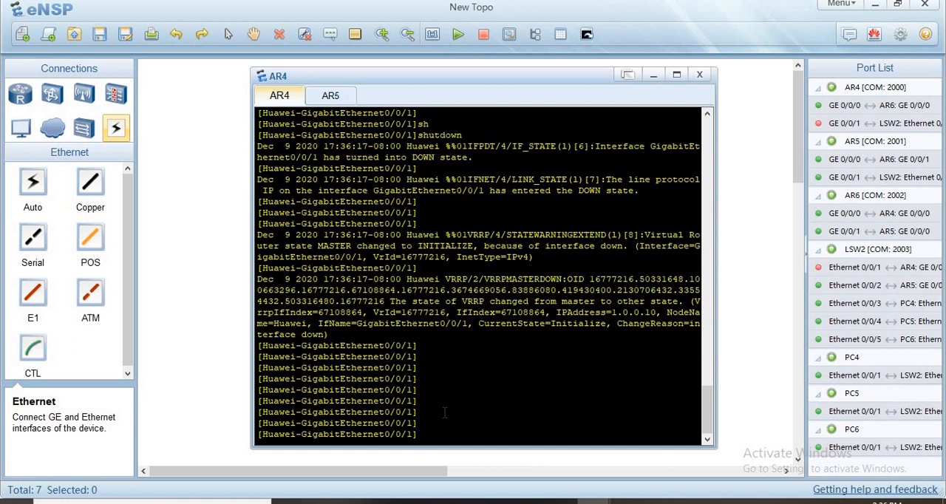
pyautogui.write('und')
pyautogui.press('Tab')
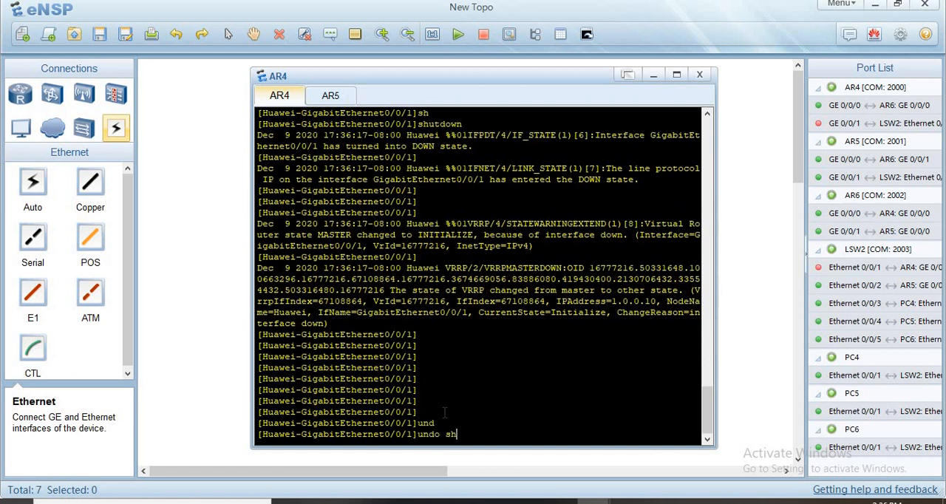
pyautogui.write('sh')
pyautogui.press('Tab')
pyautogui.press('Return')
pyautogui.press('Return')
pyautogui.press('Return')
pyautogui.press('Return')
pyautogui.press('Return')
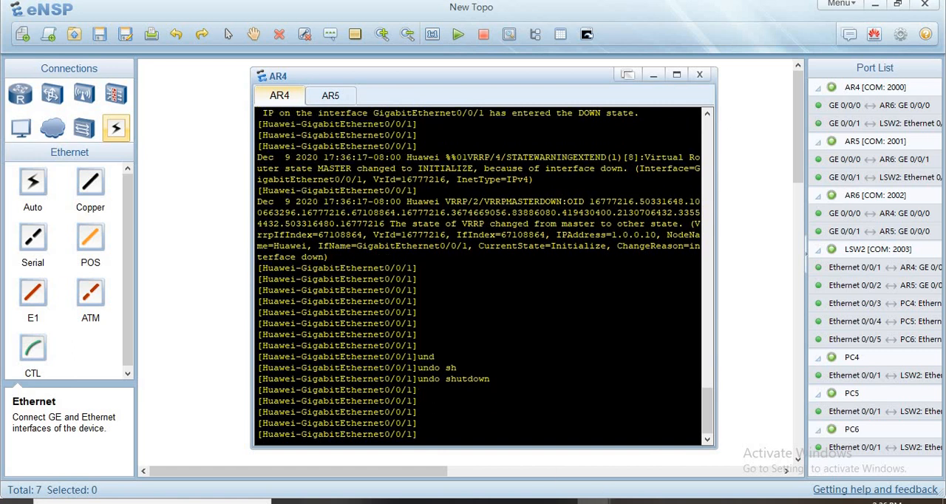
# - Ping 10.0.0.10 from PC4 with AR4's interface re-enabled
pyautogui.moveTo(618, 499)
pyautogui.click(621, 481)
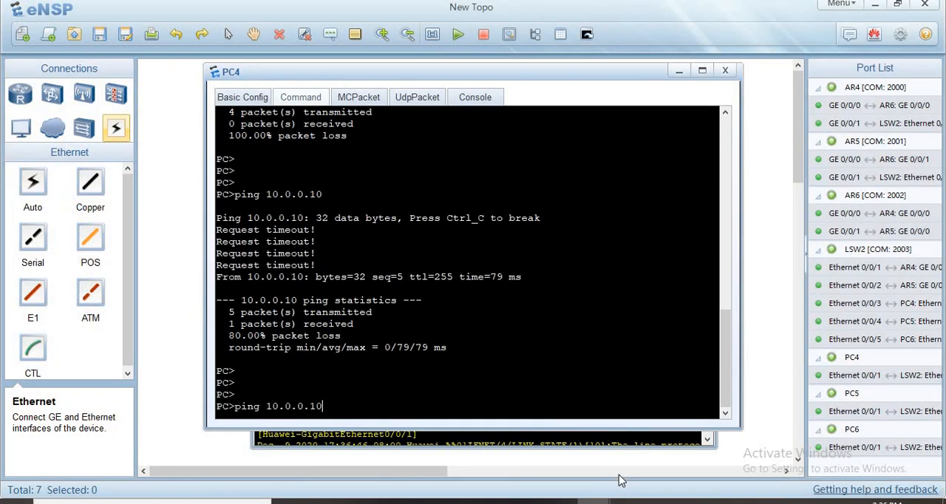
pyautogui.press('Return')
# - Ping 10.0.0.10 from PC5 with AR4's interface re-enabled
pyautogui.moveTo(594, 500)
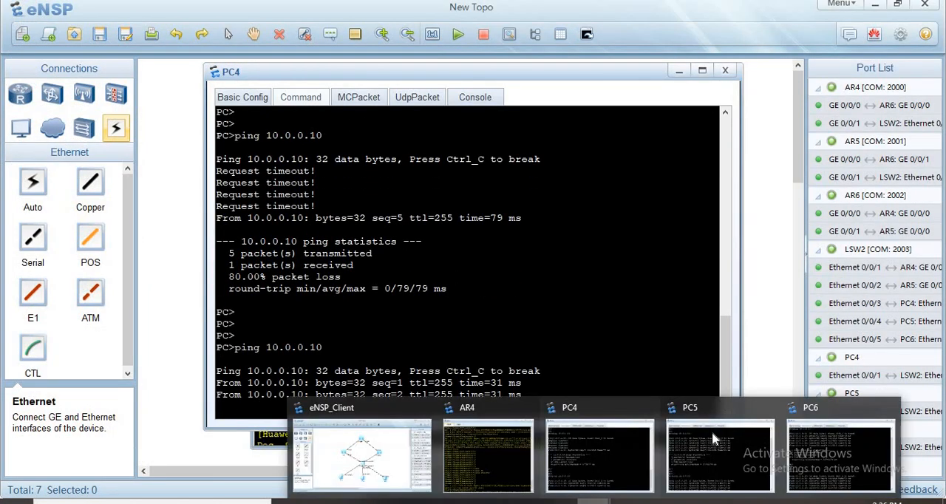
pyautogui.click(712, 431)
pyautogui.press('Up')
pyautogui.press('Return')
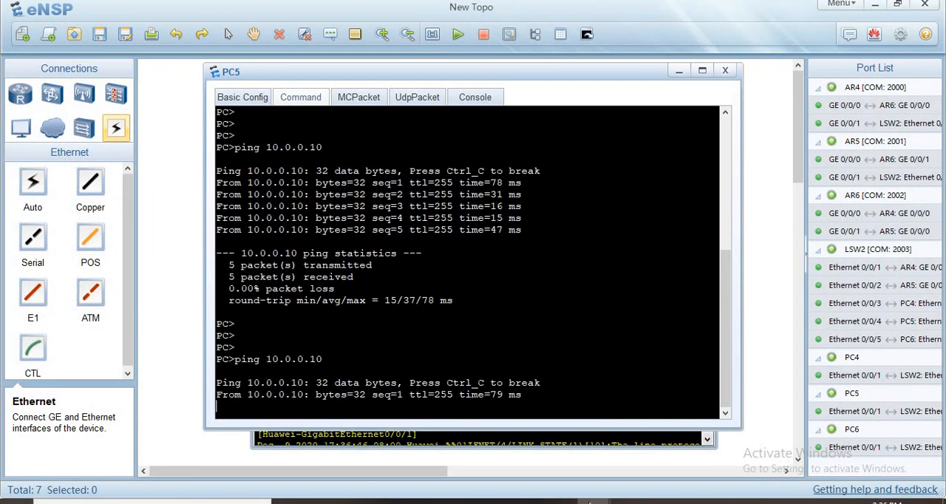
# - Ping 10.0.0.10 from PC6 with AR4's interface re-enabled
pyautogui.moveTo(594, 501)
pyautogui.click(816, 432)
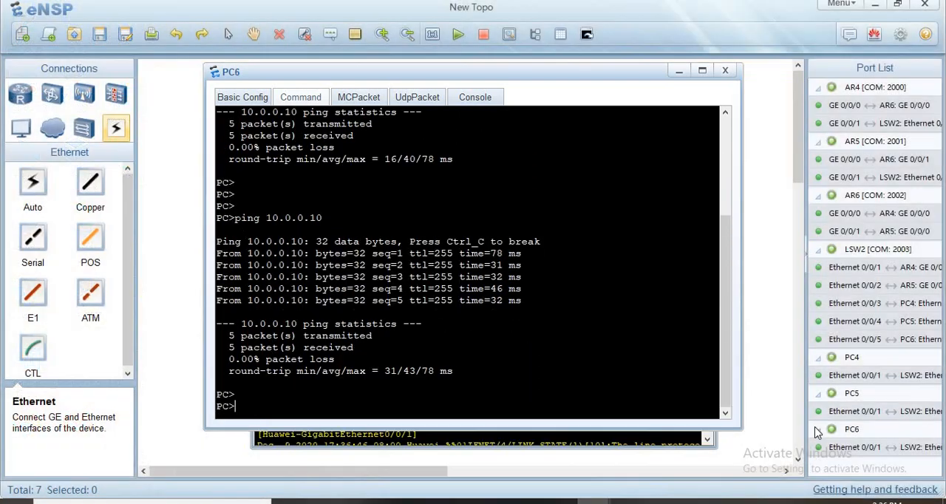
pyautogui.press('Up')
pyautogui.press('Return')
# - Shut down interface GigabitEthernet0/0/1 again in AR4's console
pyautogui.moveTo(593, 500)
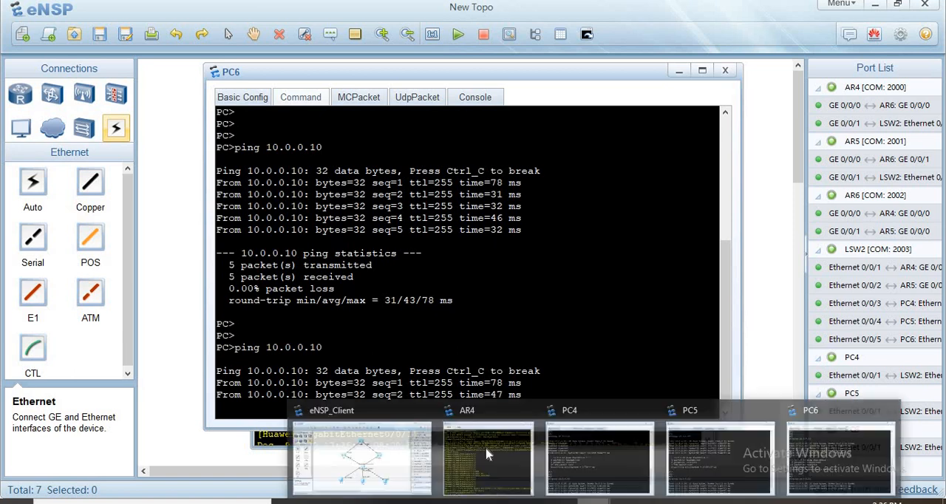
pyautogui.click(485, 447)
pyautogui.press('Return')
pyautogui.press('Return')
pyautogui.press('Return')
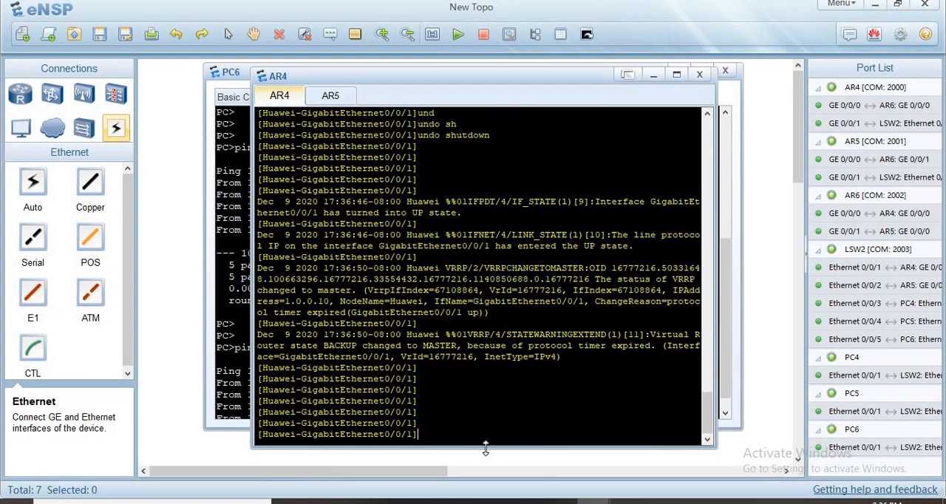
pyautogui.write('sh')
pyautogui.press('Tab')
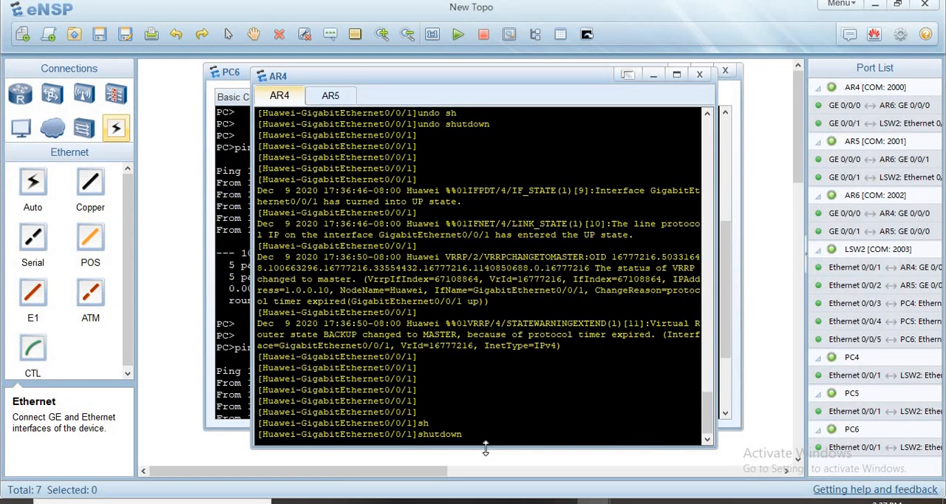
pyautogui.press('Return')
pyautogui.press('Return')
pyautogui.press('Return')
pyautogui.press('Return')
pyautogui.press('Return')
pyautogui.press('Return')
pyautogui.press('Return')
pyautogui.press('Return')
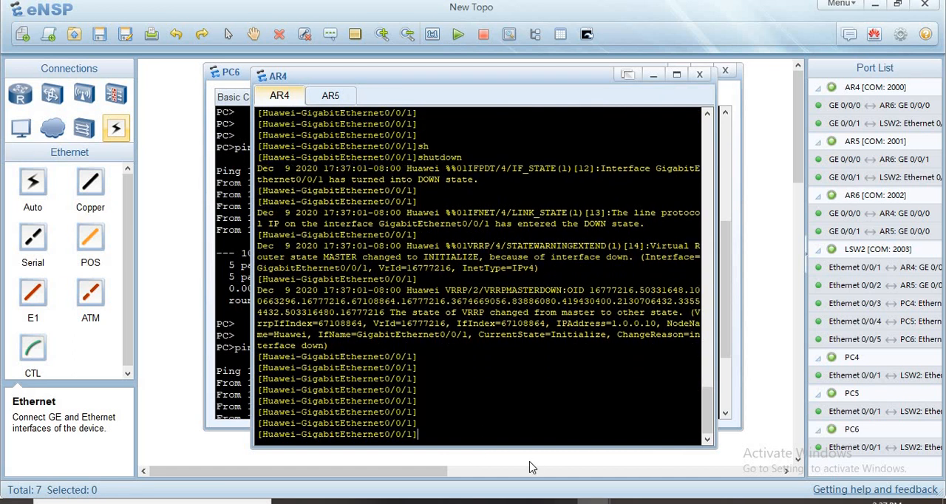
# - Repeat the ping to 10.0.0.10 from PC4 with AR4's interface shut down
pyautogui.moveTo(594, 501)
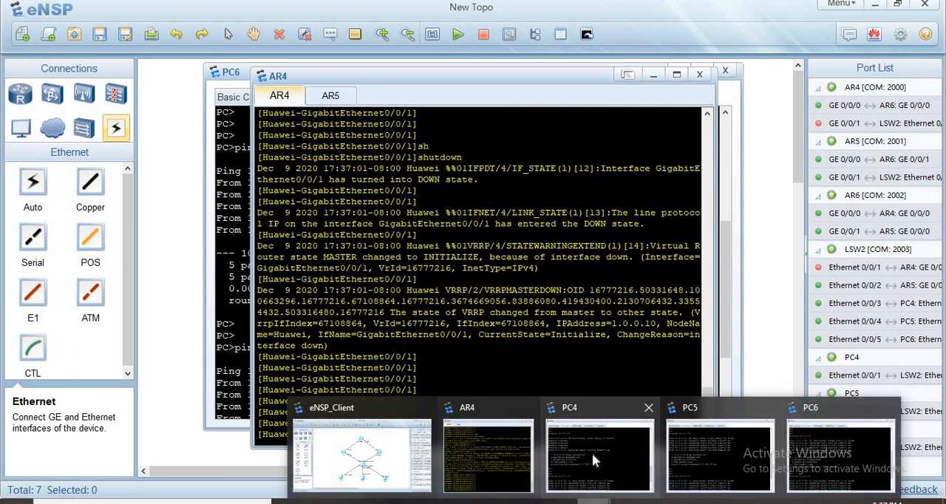
pyautogui.click(592, 452)
pyautogui.press('Up')
pyautogui.press('Return')
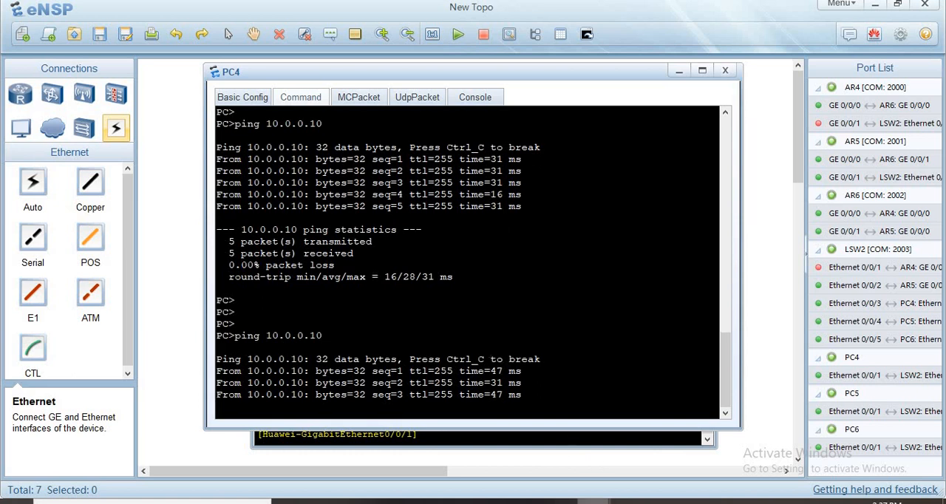
# - Repeat the ping to 10.0.0.10 from PC5 with AR4's interface shut down
pyautogui.moveTo(594, 501)
pyautogui.click(729, 467)
pyautogui.press('Return')
pyautogui.press('Return')
pyautogui.press('Up')
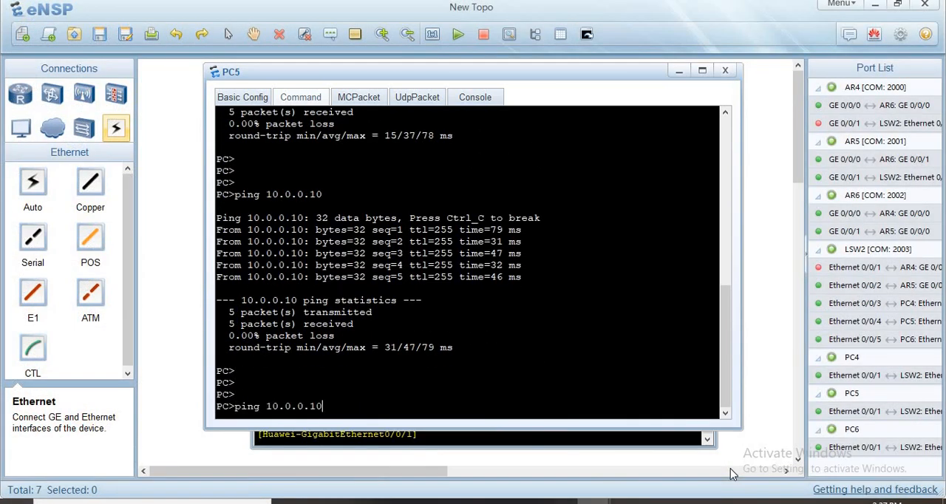
pyautogui.press('Return')
# - Ping 10.0.0.10 twice from PC6 with AR4's interface shut down
pyautogui.moveTo(594, 501)
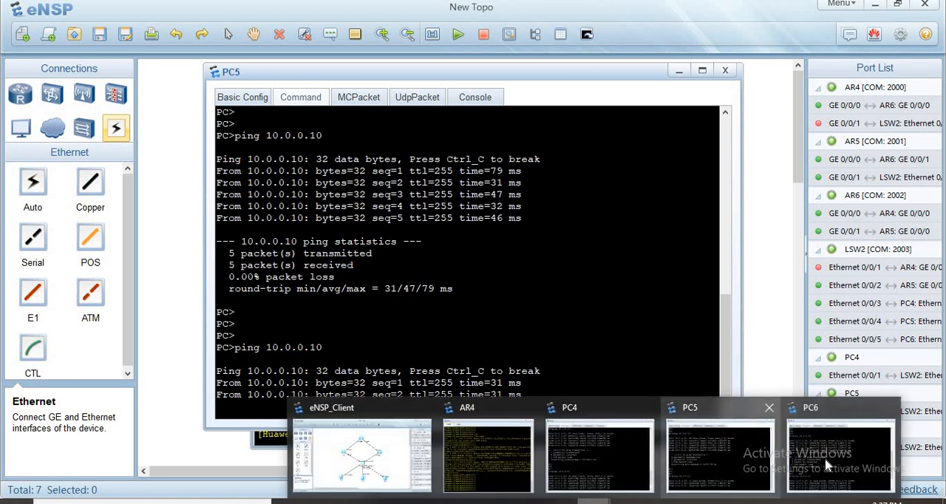
pyautogui.click(825, 458)
pyautogui.press('Return')
pyautogui.press('Up')
pyautogui.press('Return')
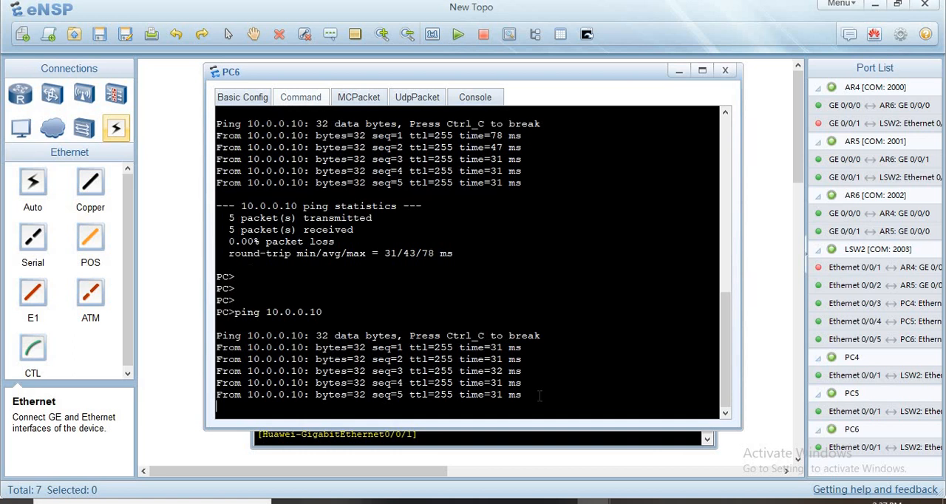
pyautogui.press('Return')
pyautogui.press('Return')
pyautogui.press('Return')
pyautogui.press('Up')
pyautogui.press('Return')
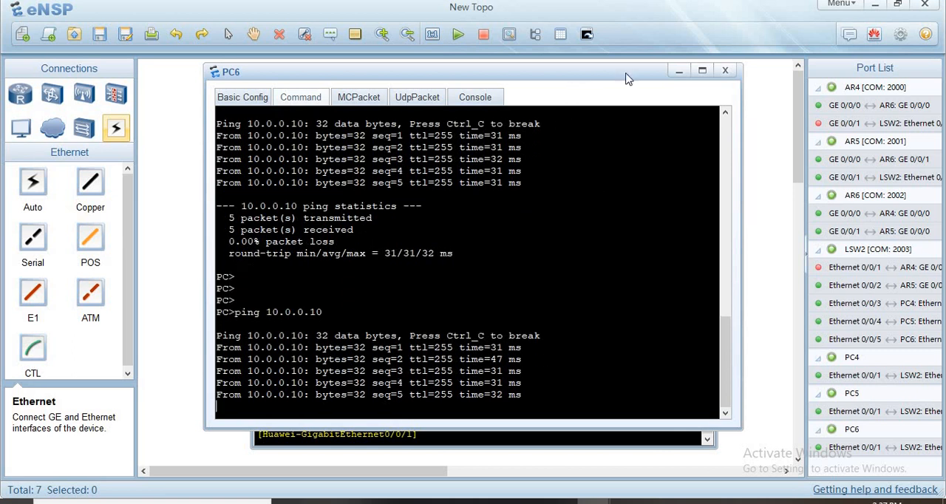
# - Minimize the PC and router console windows to examine the link states in the topology
pyautogui.click(675, 74)
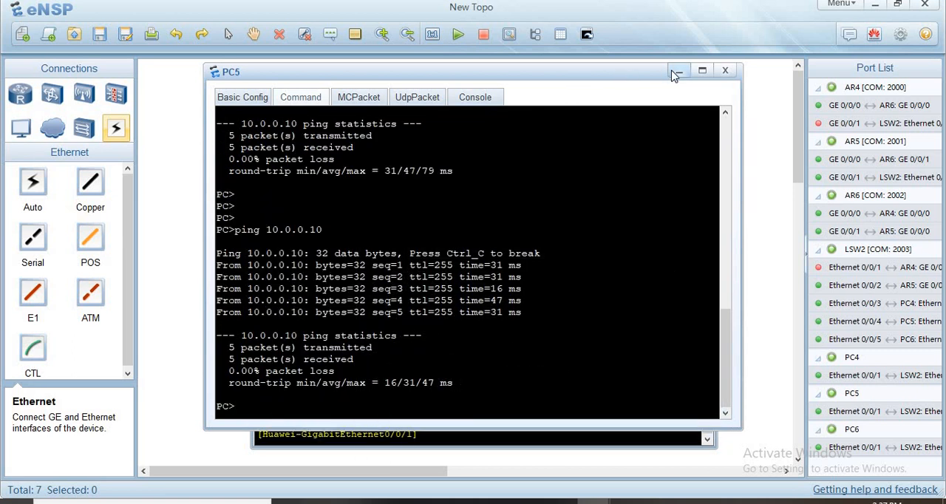
pyautogui.click(674, 71)
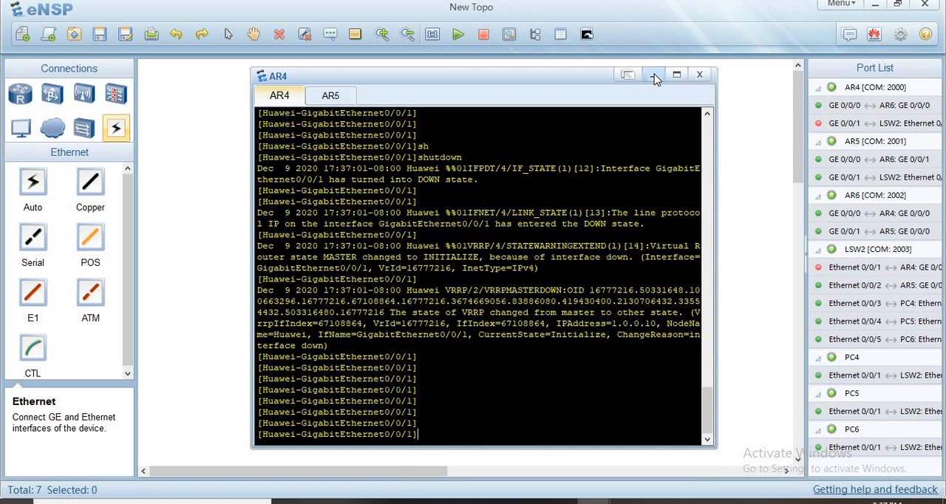
pyautogui.click(653, 75)
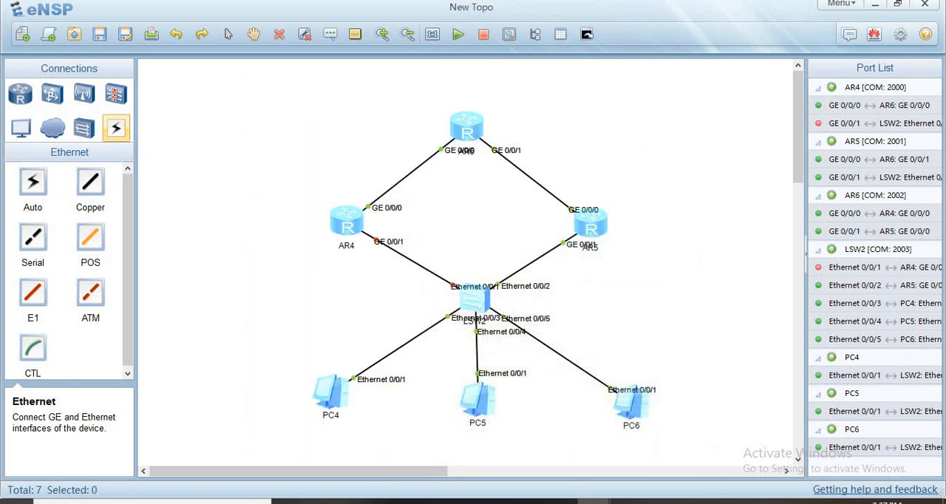
# - Undo the shutdown of interface GigabitEthernet0/0/1 in AR4's console
pyautogui.moveTo(593, 502)
pyautogui.click(497, 462)
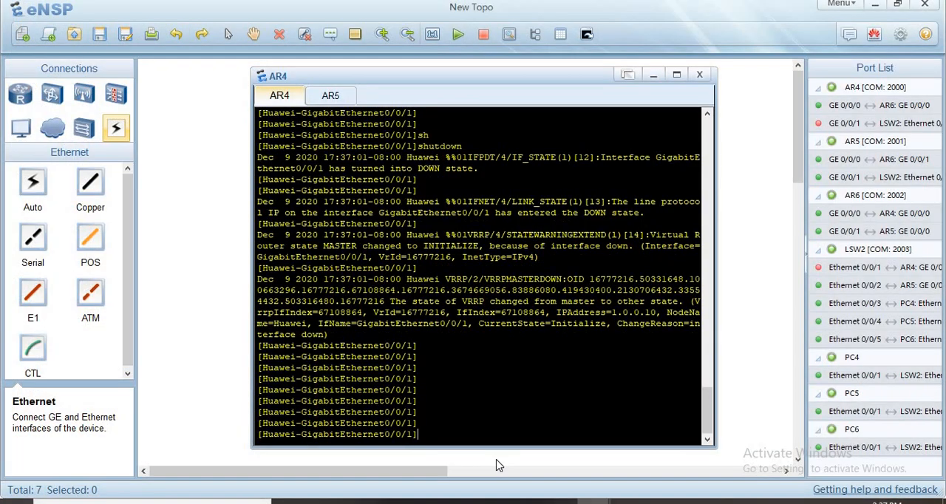
pyautogui.press('Return')
pyautogui.press('Return')
pyautogui.write('und s')
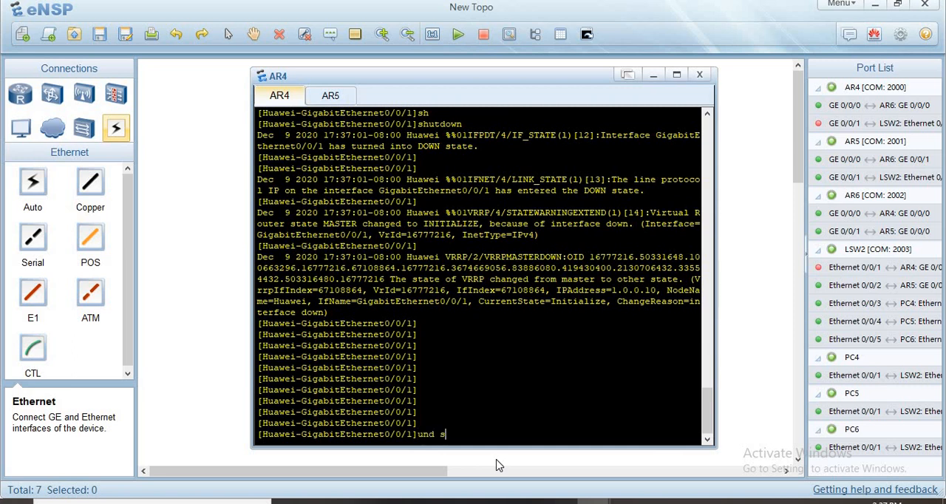
pyautogui.write('h')
pyautogui.press('Tab')
pyautogui.press('Return')
pyautogui.press('Return')
pyautogui.press('Return')
pyautogui.press('Return')
pyautogui.press('Return')
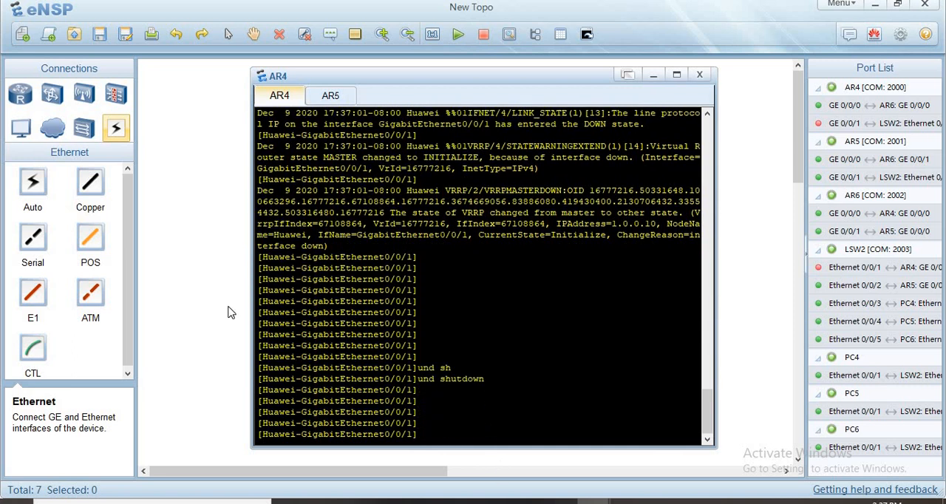
# - Bring the topology forward and nudge router AR4 and switch LSW2 slightly from their current spots
pyautogui.click(229, 312)
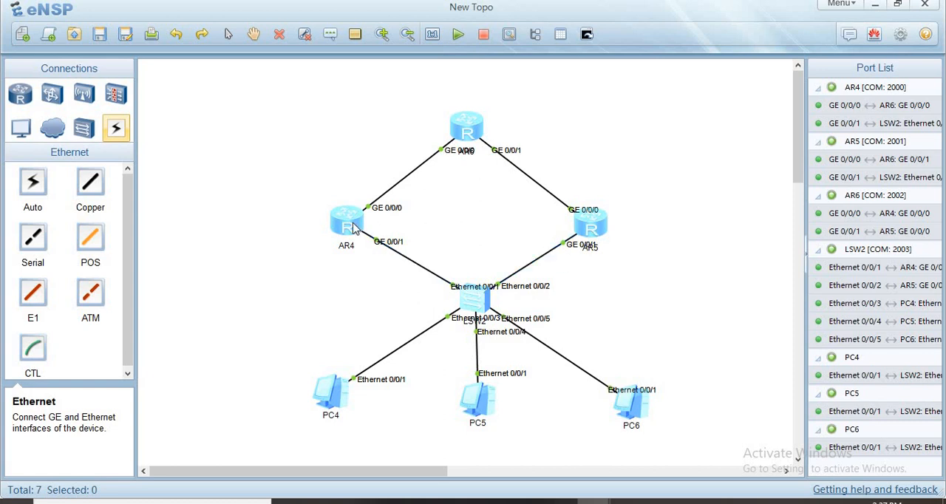
pyautogui.moveTo(359, 225); pyautogui.dragTo(369, 227)
pyautogui.click(402, 230)
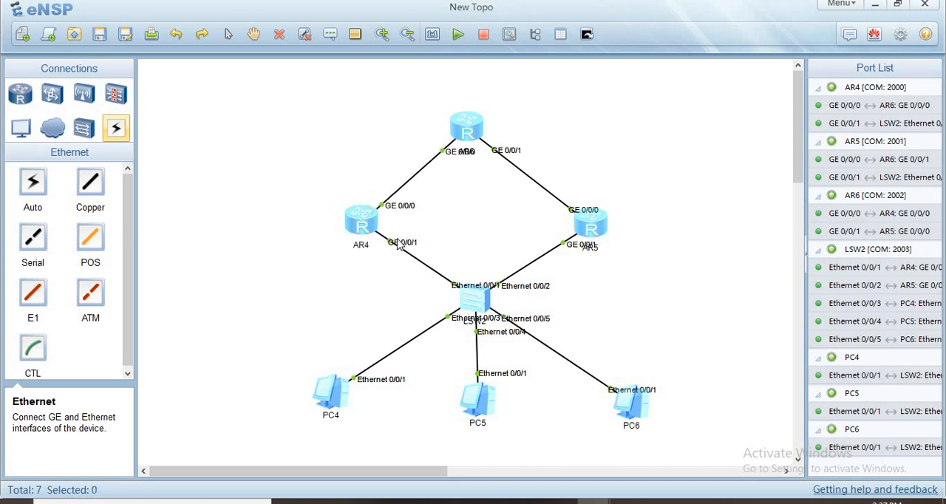
pyautogui.moveTo(485, 305); pyautogui.dragTo(488, 303)
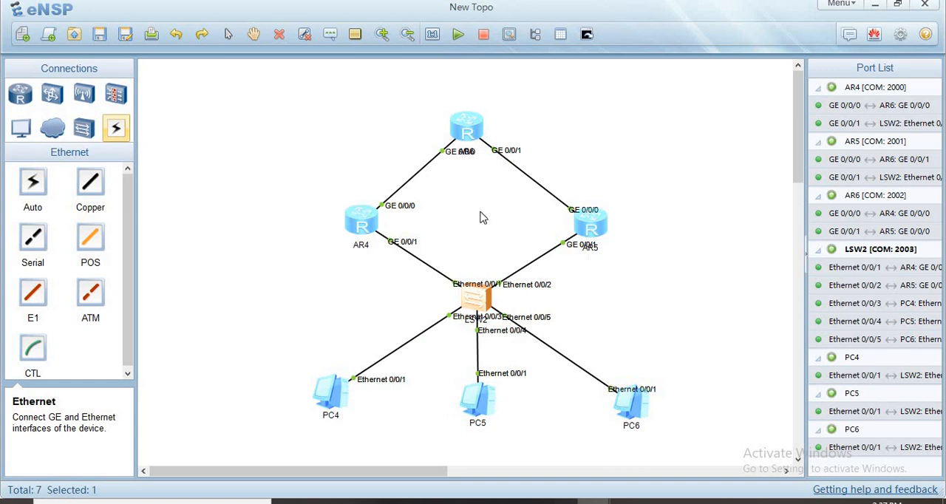
pyautogui.click(547, 363)
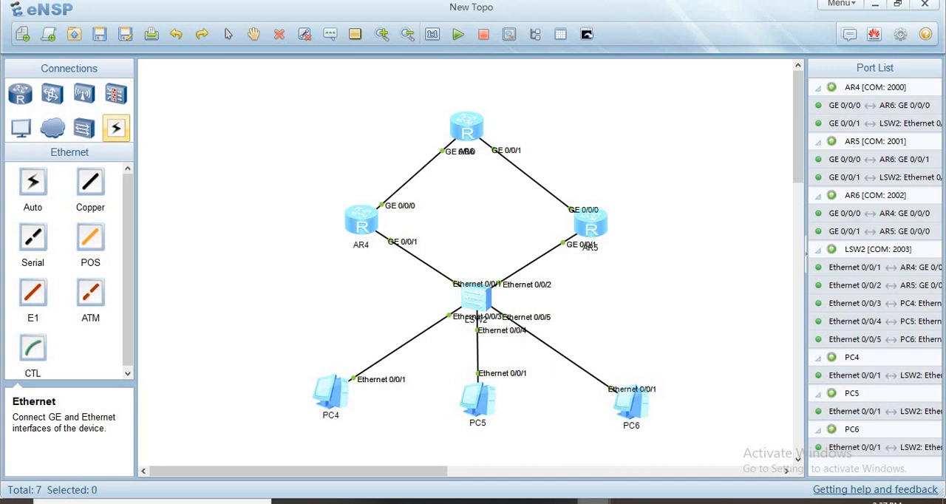
# - Return to AR4's console, reposition its window slightly lower and get fresh prompt lines
pyautogui.moveTo(591, 501)
pyautogui.click(488, 443)
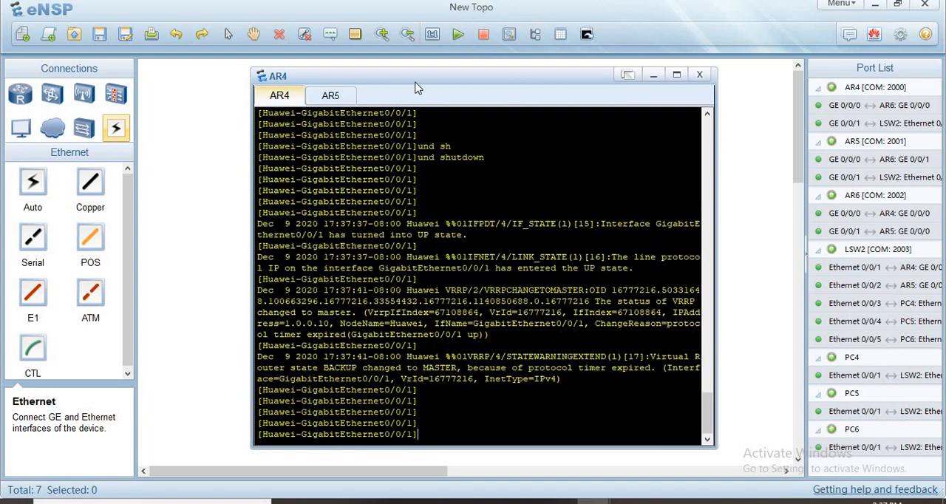
pyautogui.moveTo(417, 77); pyautogui.dragTo(386, 284)
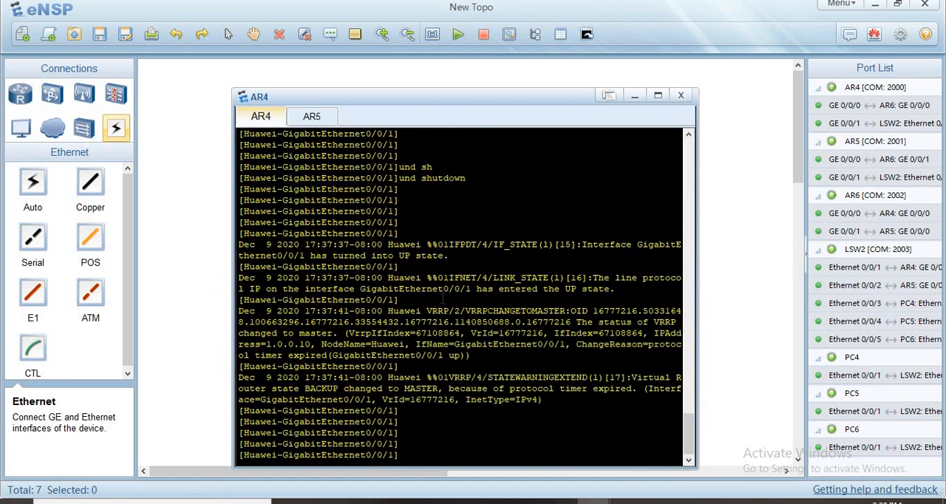
pyautogui.press('Return')
pyautogui.press('Return')
pyautogui.press('Return')
pyautogui.press('Return')
pyautogui.press('Return')
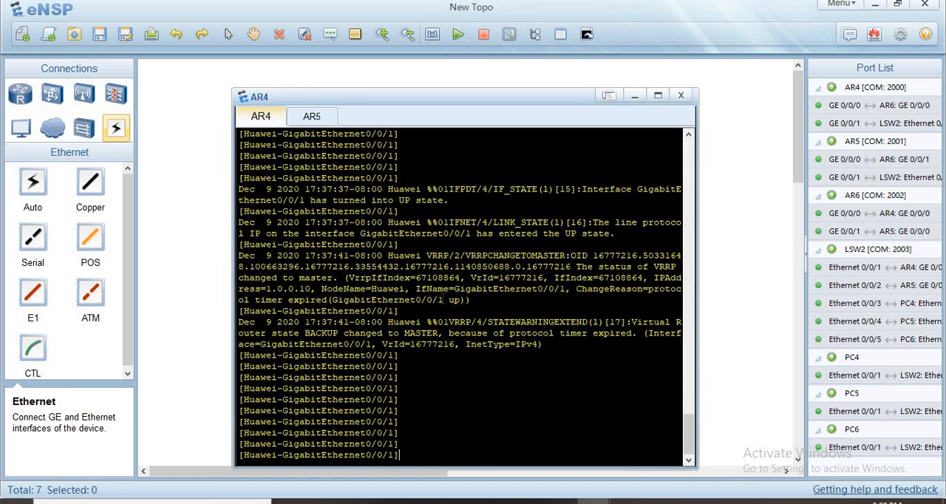
# - Create VRRP group 2 with virtual IP 10.0.0.11 on AR4's GigabitEthernet0/0/1
pyautogui.write('vrr')
pyautogui.press('Tab')
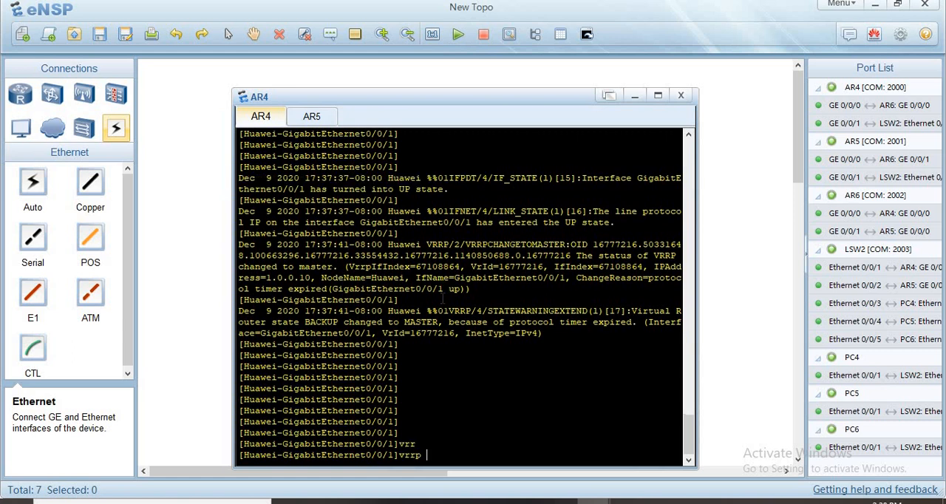
pyautogui.write('vr')
pyautogui.press('Tab')
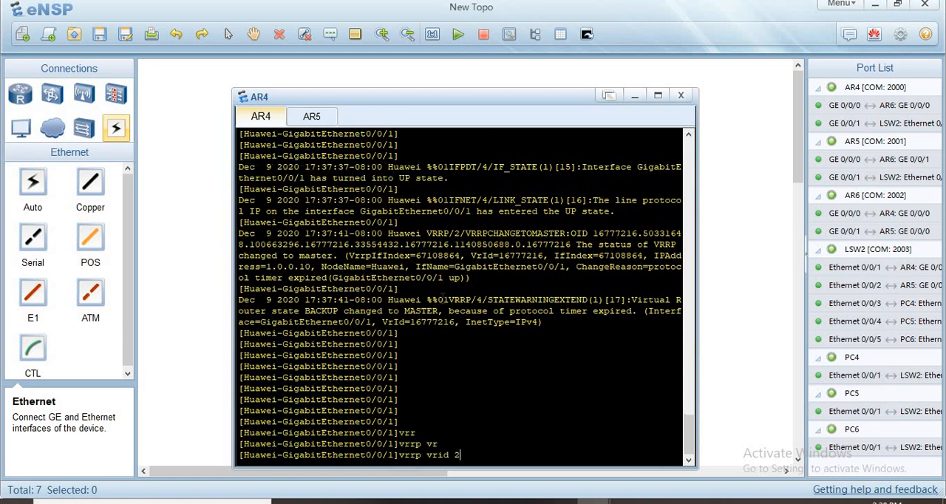
pyautogui.write('2 vir')
pyautogui.press('Tab')
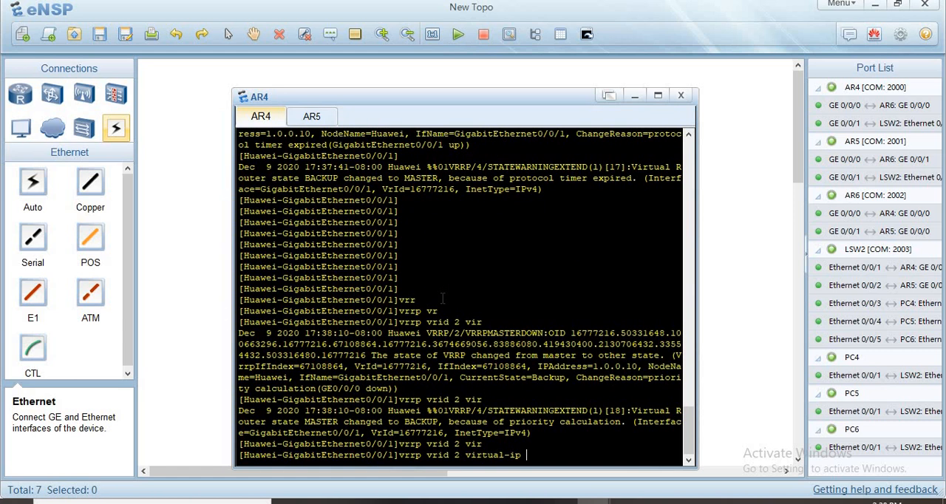
pyautogui.write('10..')
pyautogui.write('0.0')
pyautogui.write('11')
pyautogui.press('Return')
pyautogui.press('Return')
pyautogui.press('Return')
pyautogui.press('Return')
pyautogui.press('Return')
pyautogui.press('Return')
pyautogui.press('Return')
pyautogui.press('Return')
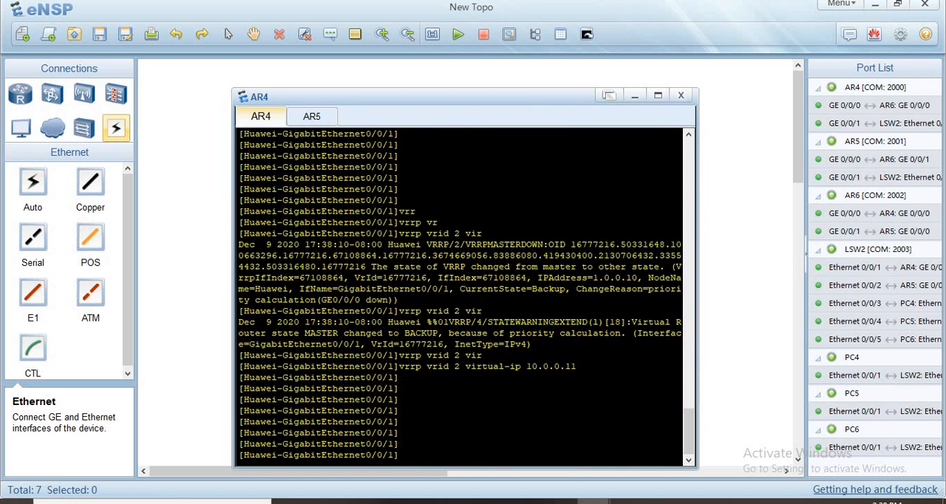
# - Switch to AR5's console and create VRRP group 2 with virtual IP 10.0.0.11 on GigabitEthernet0/0/1
pyautogui.moveTo(592, 501)
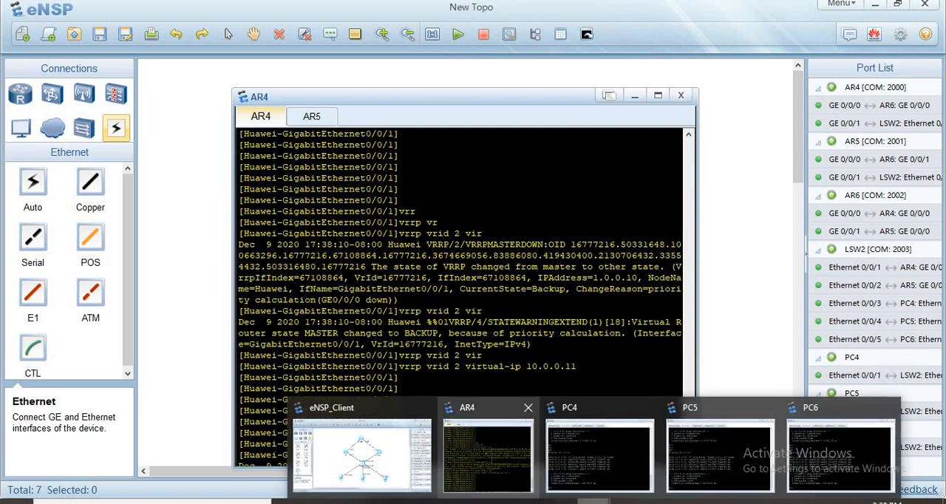
pyautogui.click(491, 459)
pyautogui.click(312, 118)
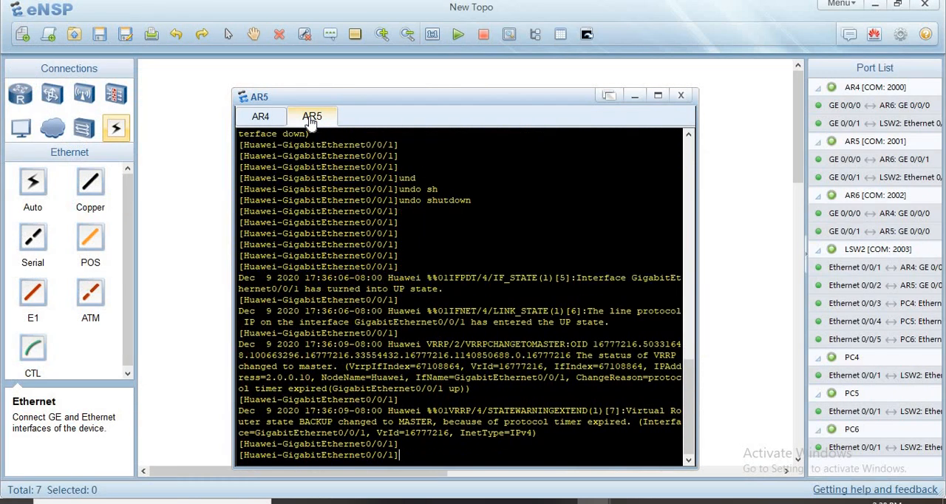
pyautogui.write('vrr')
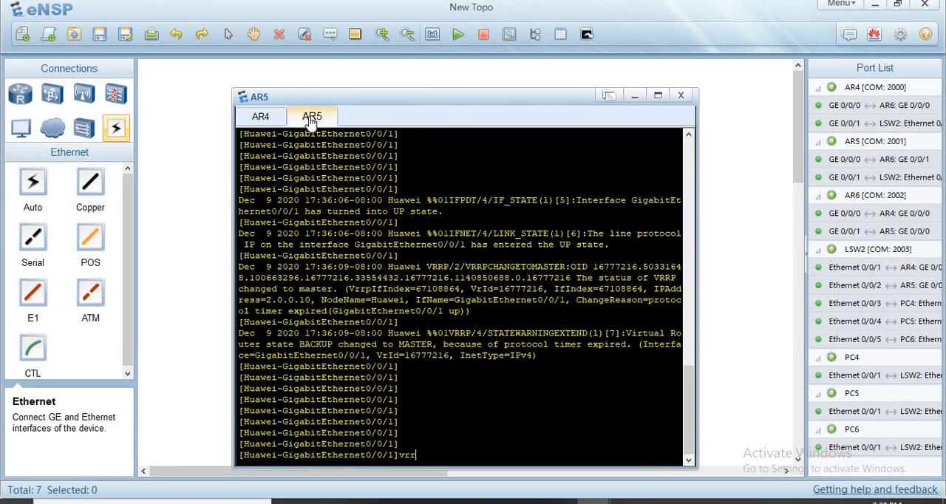
pyautogui.press('Tab')
pyautogui.write('vr')
pyautogui.press('Tab')
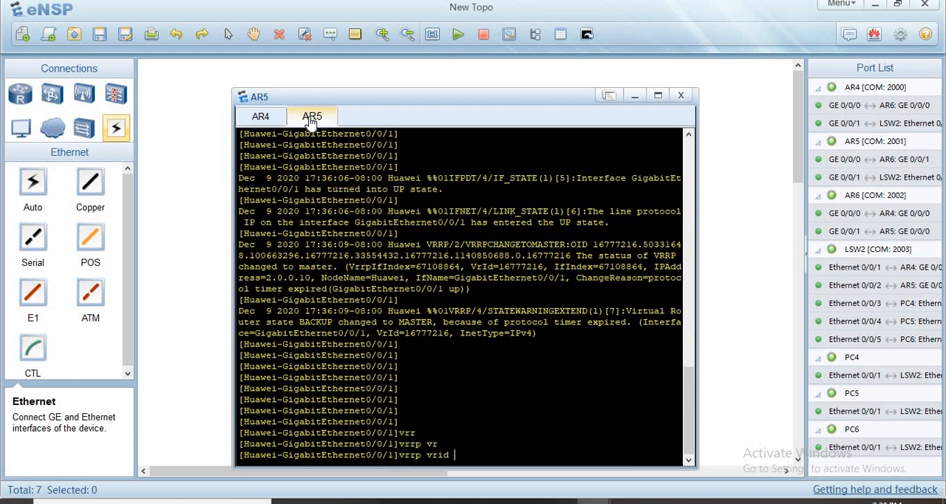
pyautogui.write('2 vi')
pyautogui.press('Tab')
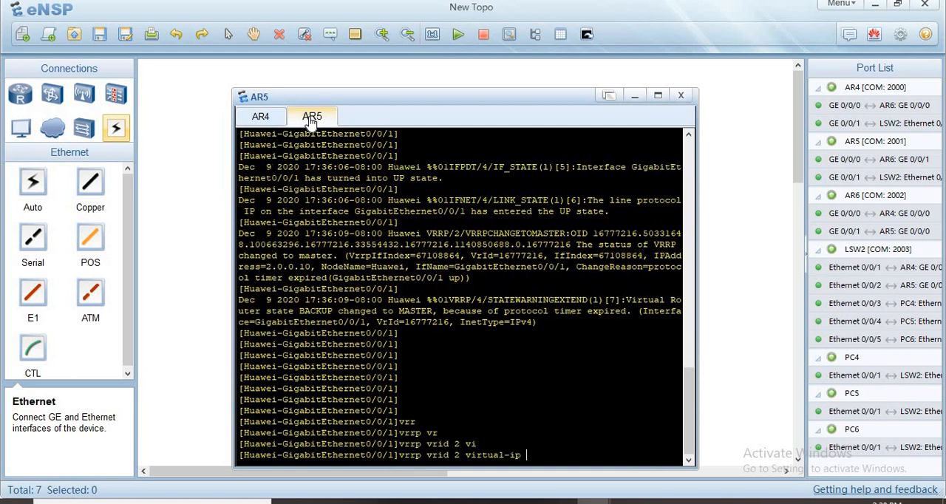
pyautogui.write('10.0.0.11')
pyautogui.press('Return')
pyautogui.press('Return')
pyautogui.press('Return')
pyautogui.press('Return')
pyautogui.press('Return')
pyautogui.press('Return')
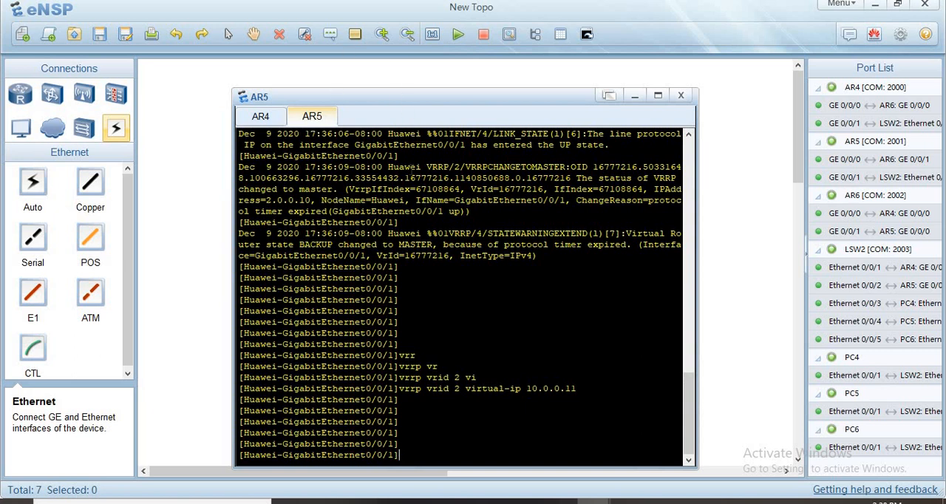
# - Begin a vrrp vrid 2 command in AR5's console and list its available options
pyautogui.write('vrr')
pyautogui.press('Tab')
pyautogui.write('vr')
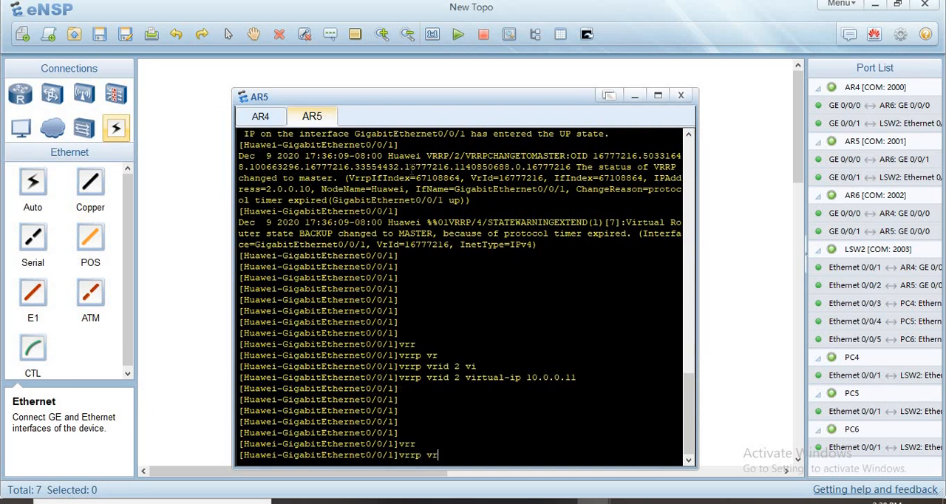
pyautogui.press('Tab')
pyautogui.write('2')
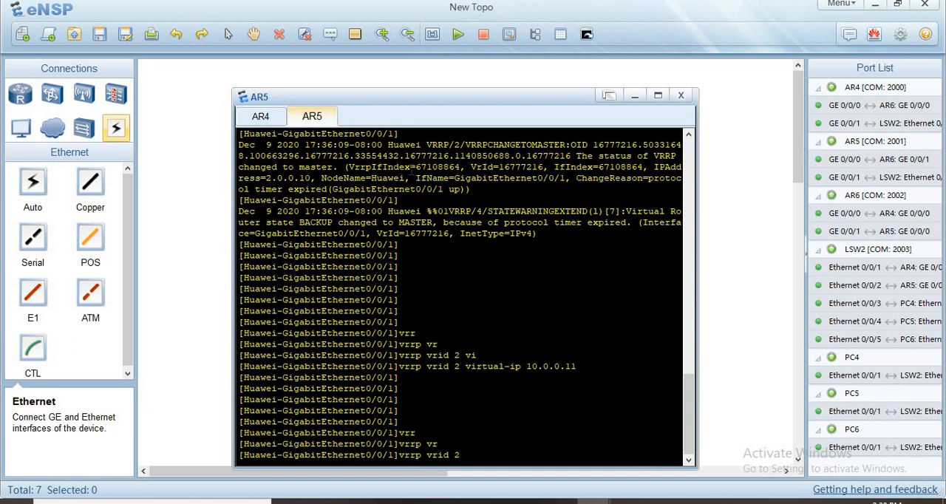
pyautogui.write(' ?')
pyautogui.write('p')
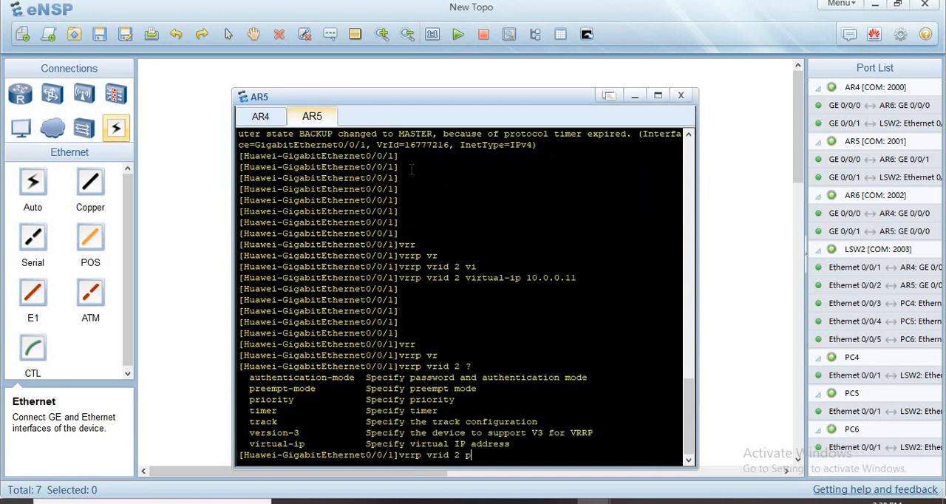
pyautogui.write('r')
# - Check the allowed priority range and set VRRP group 2's priority to 120 on AR5
pyautogui.press('Tab')
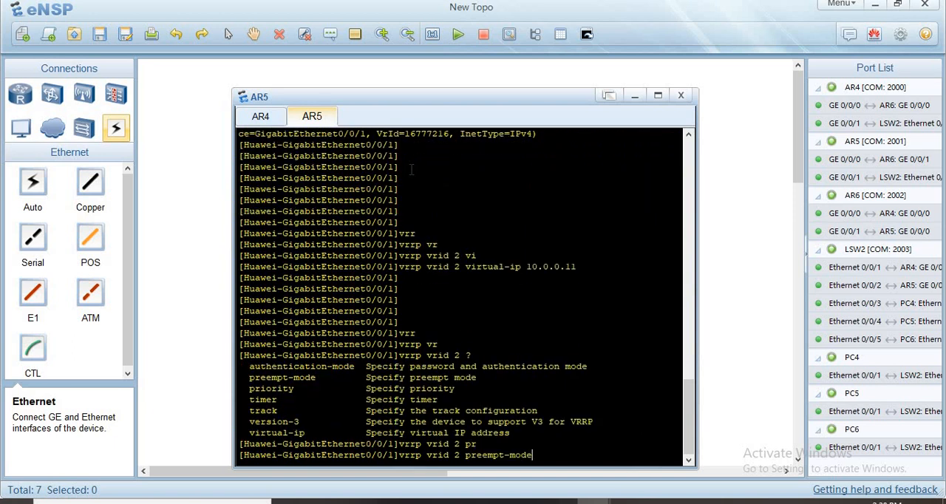
pyautogui.press('BackSpace')
pyautogui.press('BackSpace')
pyautogui.press('BackSpace')
pyautogui.press('BackSpace')
pyautogui.press('BackSpace')
pyautogui.press('BackSpace')
pyautogui.press('BackSpace')
pyautogui.press('BackSpace')
pyautogui.press('BackSpace')
pyautogui.write('i')
pyautogui.press('Tab')
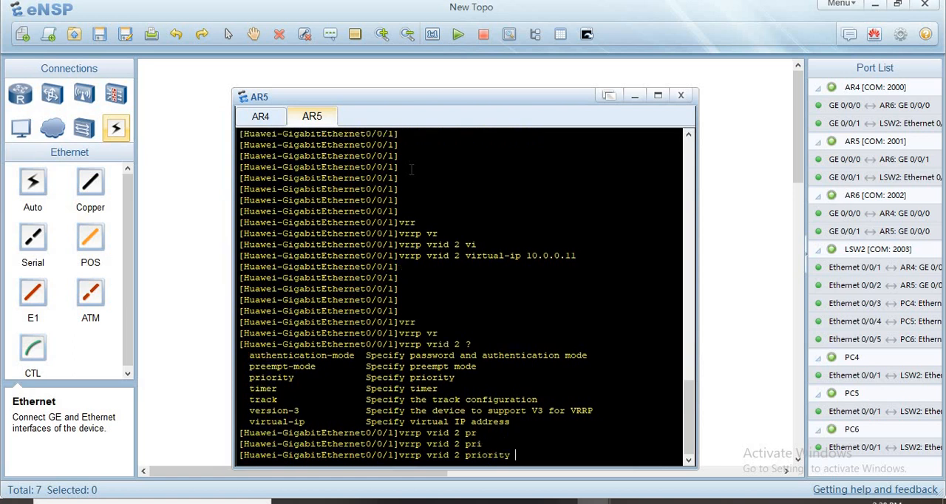
pyautogui.write('?')
pyautogui.write('120')
pyautogui.press('Return')
pyautogui.press('Return')
pyautogui.press('Return')
pyautogui.press('Return')
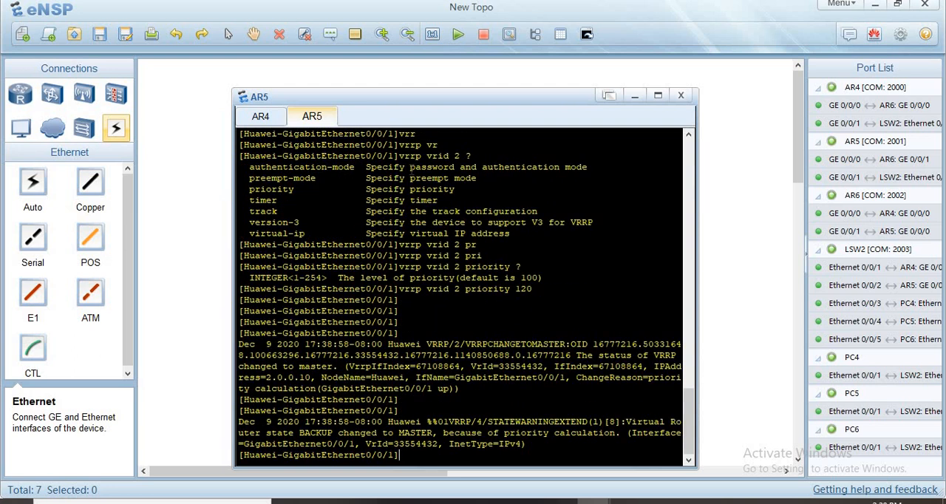
pyautogui.press('Return')
pyautogui.press('Return')
pyautogui.press('Return')
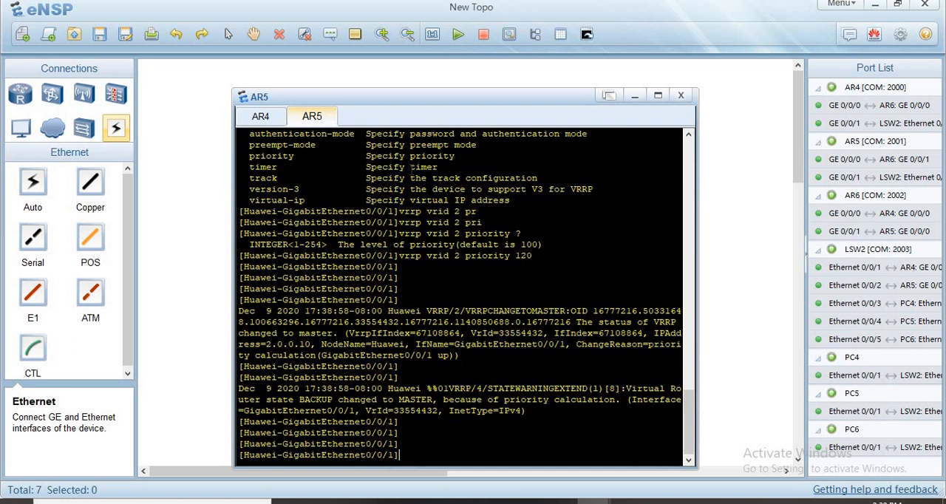
# - Set the preempt-mode timer delay of VRRP group 2 to 20 on AR5
pyautogui.write('vrr')
pyautogui.press('Tab')
pyautogui.write('vr')
pyautogui.press('Tab')
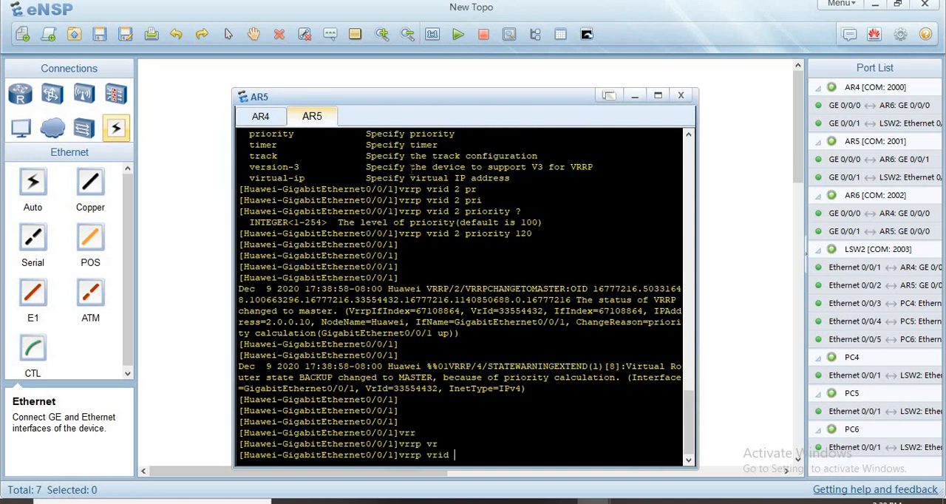
pyautogui.write('2 pr')
pyautogui.press('Tab')
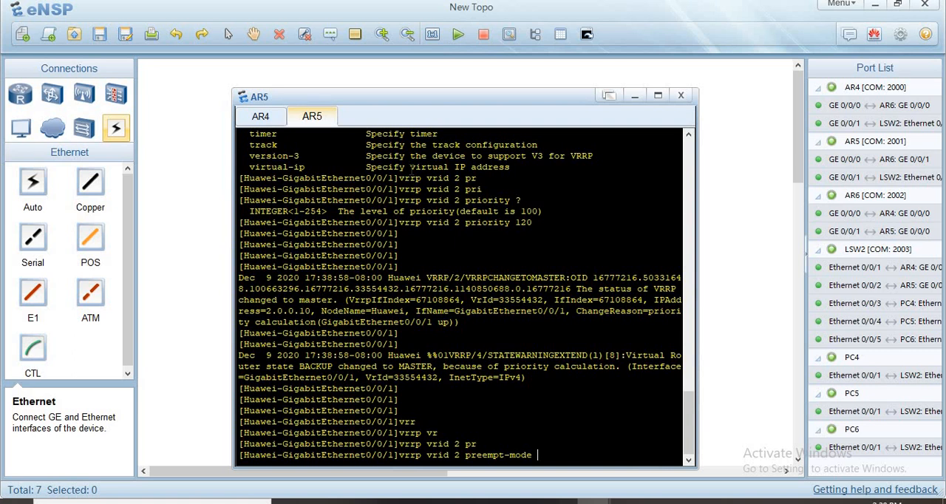
pyautogui.write('t')
pyautogui.press('Tab')
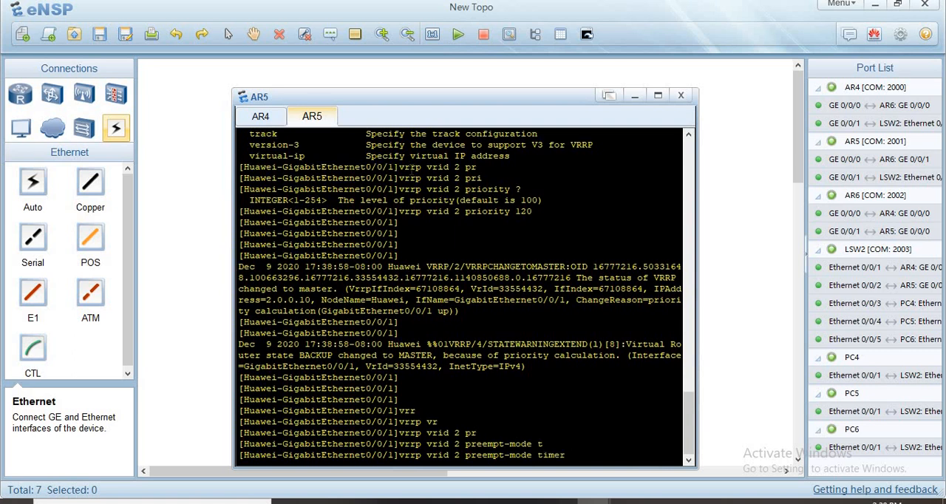
pyautogui.write('d')
pyautogui.press('Tab')
pyautogui.write('20')
pyautogui.press('Return')
pyautogui.press('Return')
pyautogui.press('Return')
pyautogui.press('Return')
pyautogui.press('Return')
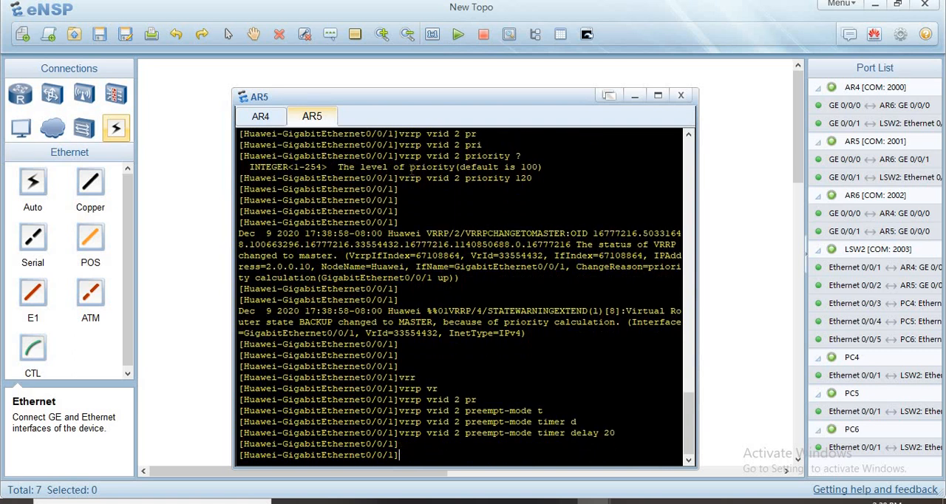
# - Make VRRP group 2 on AR5 track interface GigabitEthernet 0/0/0 with a priority reduction of 30
pyautogui.write('vrr')
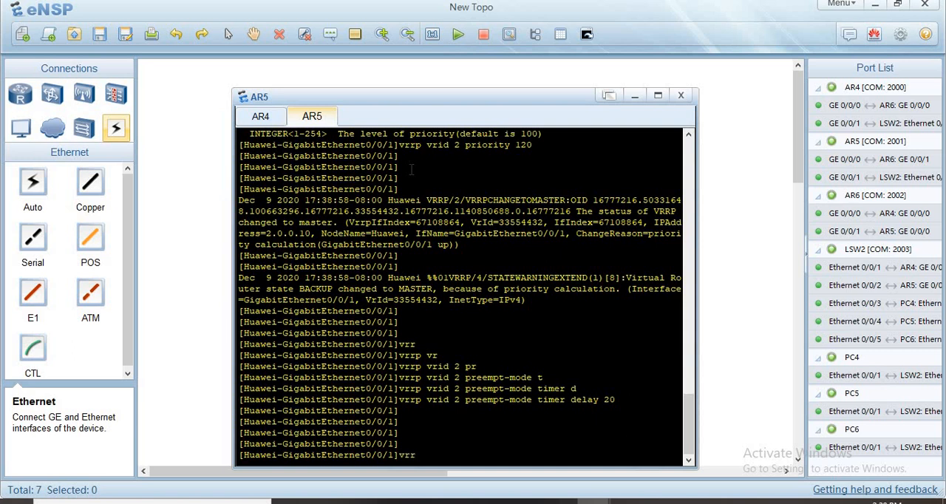
pyautogui.press('Tab')
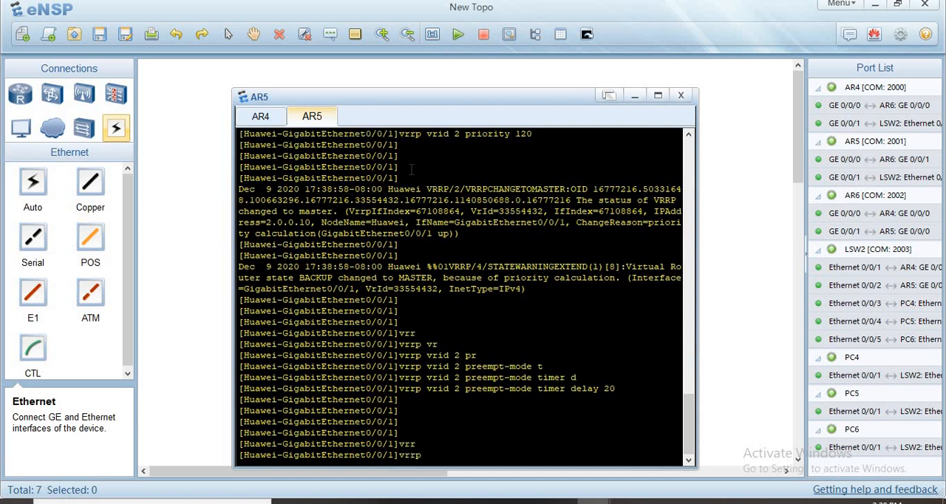
pyautogui.write('vr')
pyautogui.press('Tab')
pyautogui.write('2 ')
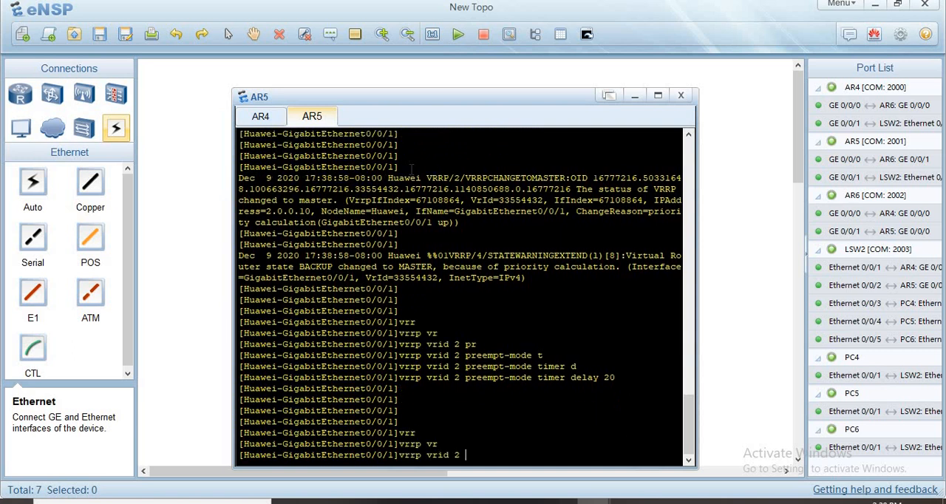
pyautogui.write('tr')
pyautogui.press('Tab')
pyautogui.write('in')
pyautogui.press('Tab')
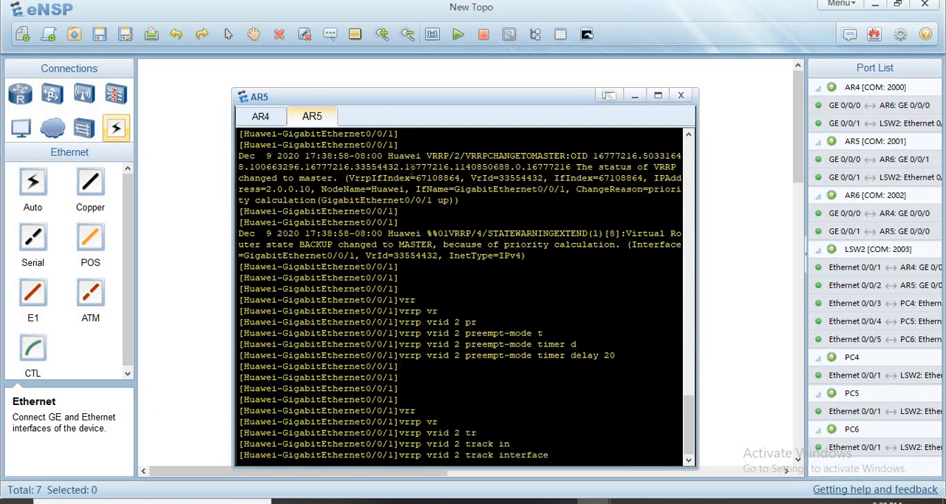
pyautogui.write('gabi')
pyautogui.press('Tab')
pyautogui.write('0.')
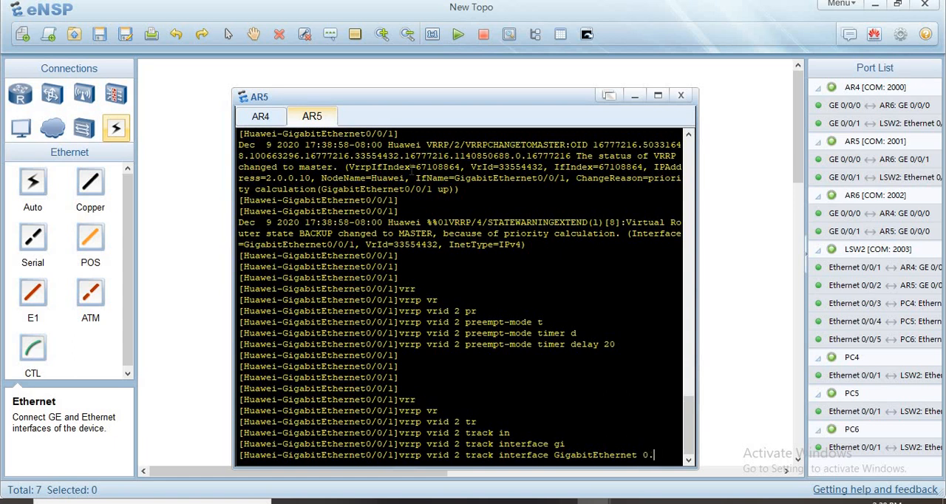
pyautogui.write('/0')
pyautogui.write('0/0')
pyautogui.write('re')
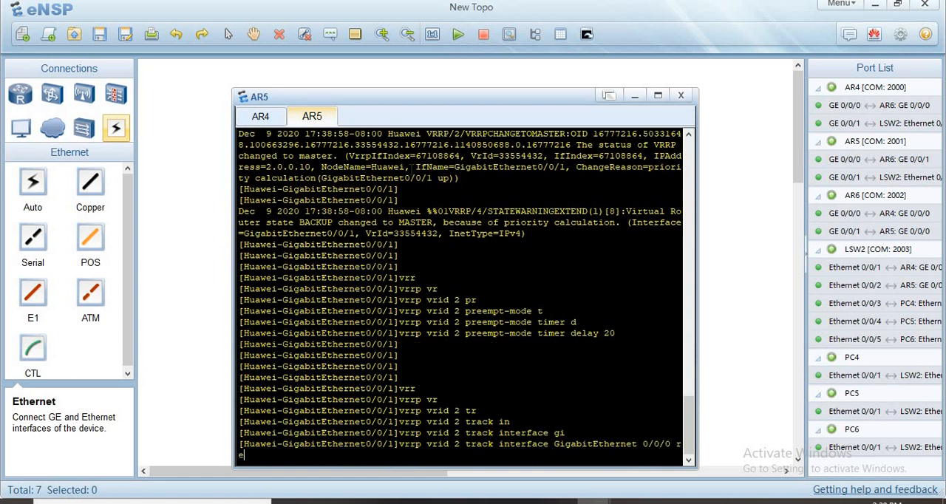
pyautogui.press('Tab')
pyautogui.write('30')
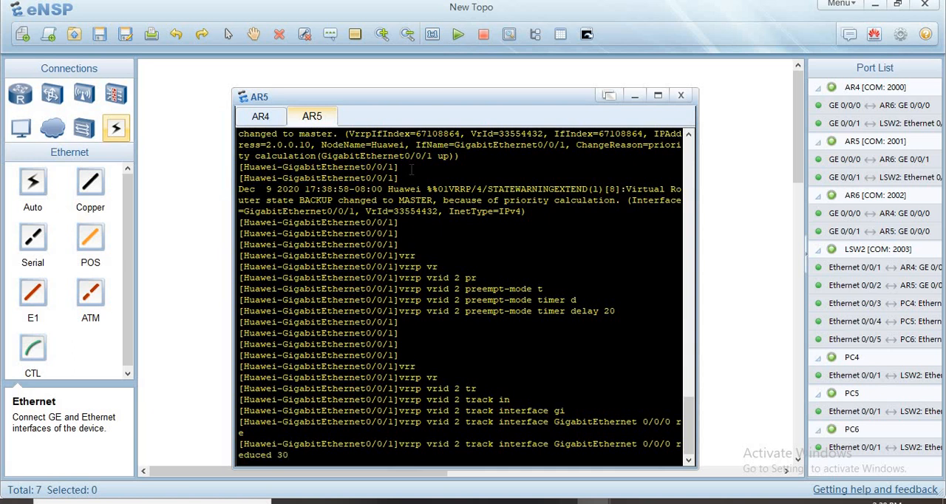
pyautogui.press('Return')
pyautogui.press('Return')
pyautogui.press('Return')
pyautogui.press('Return')
pyautogui.press('Return')
pyautogui.press('Return')
pyautogui.press('Return')
# - Leave the GigabitEthernet0/0/1 interface view on AR5 and return to the system view
pyautogui.write('q')
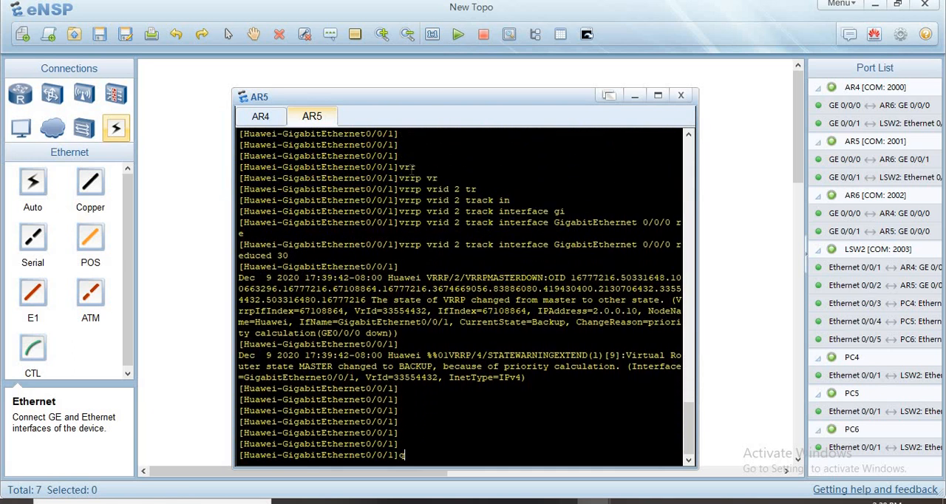
pyautogui.write('u')
pyautogui.press('Return')
pyautogui.press('Return')
pyautogui.press('Return')
pyautogui.press('Return')
pyautogui.press('Return')
pyautogui.press('Return')
pyautogui.press('Return')
pyautogui.press('Return')
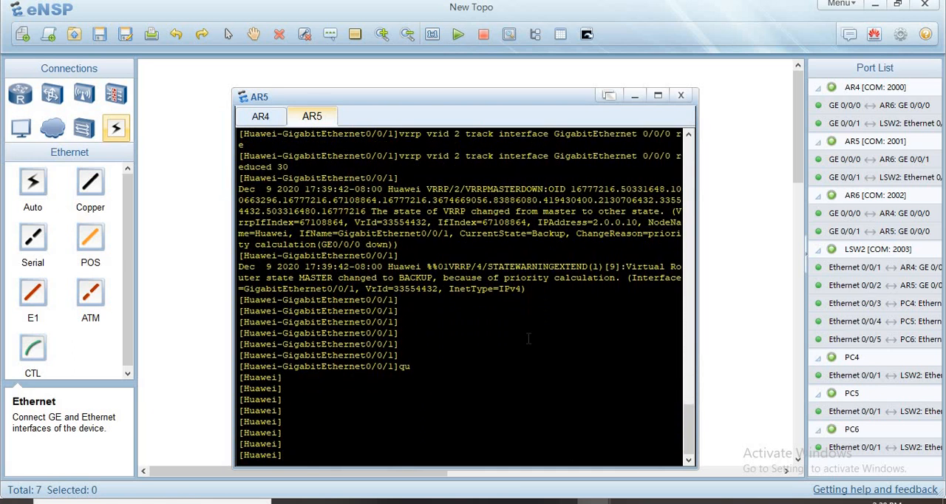
# - Switch to the topology window, nudge LSW2 slightly, and move PC5 closer to PC4
pyautogui.moveTo(594, 501)
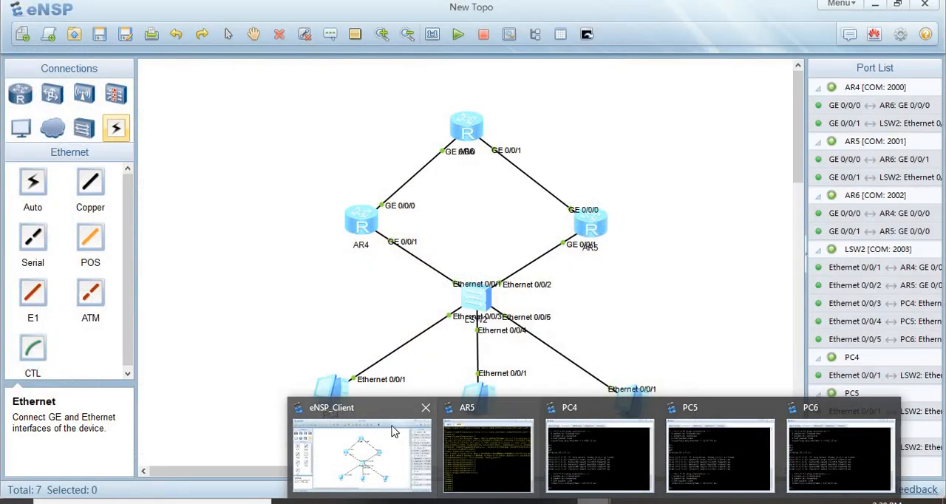
pyautogui.click(362, 453)
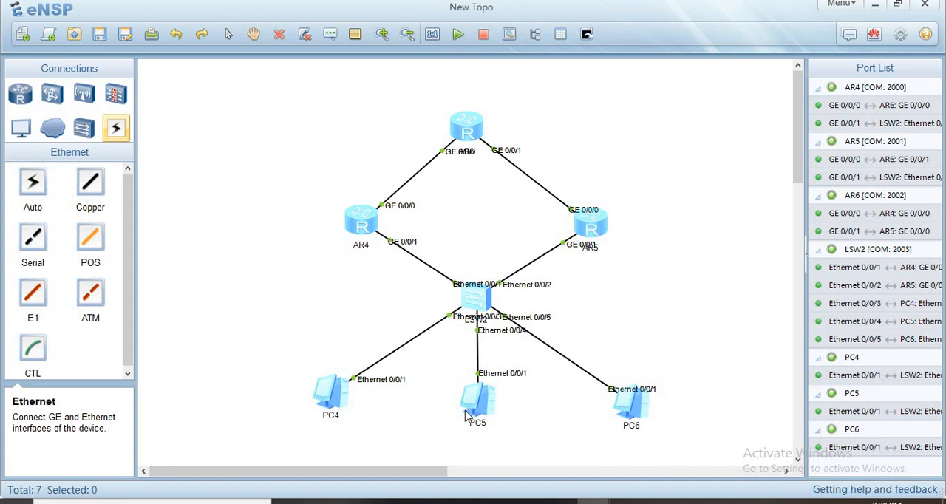
pyautogui.moveTo(470, 406)
pyautogui.mouseDown()
pyautogui.moveTo(460, 414)
pyautogui.moveTo(472, 409)
pyautogui.mouseUp()
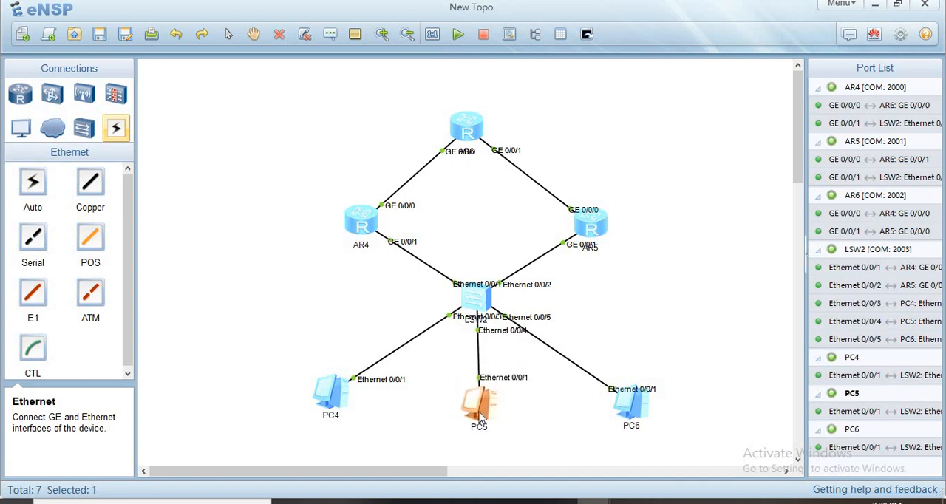
pyautogui.click(414, 405)
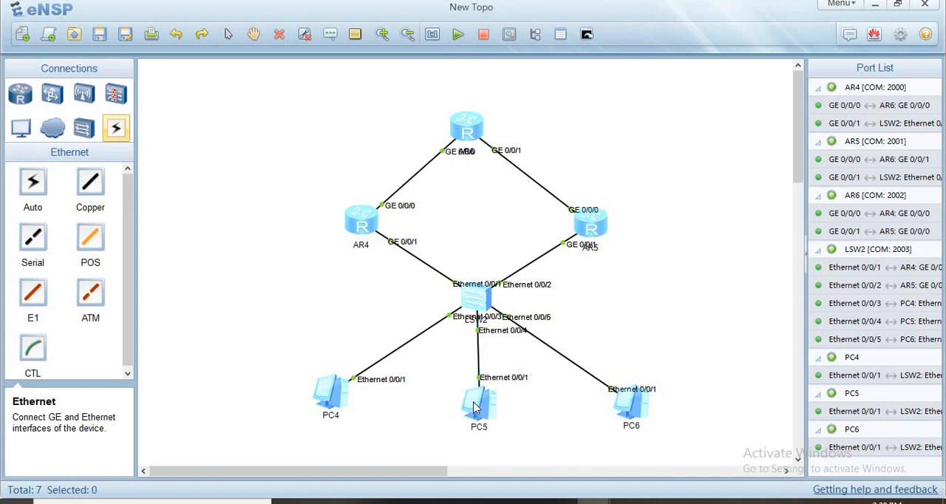
pyautogui.moveTo(479, 303); pyautogui.dragTo(482, 300)
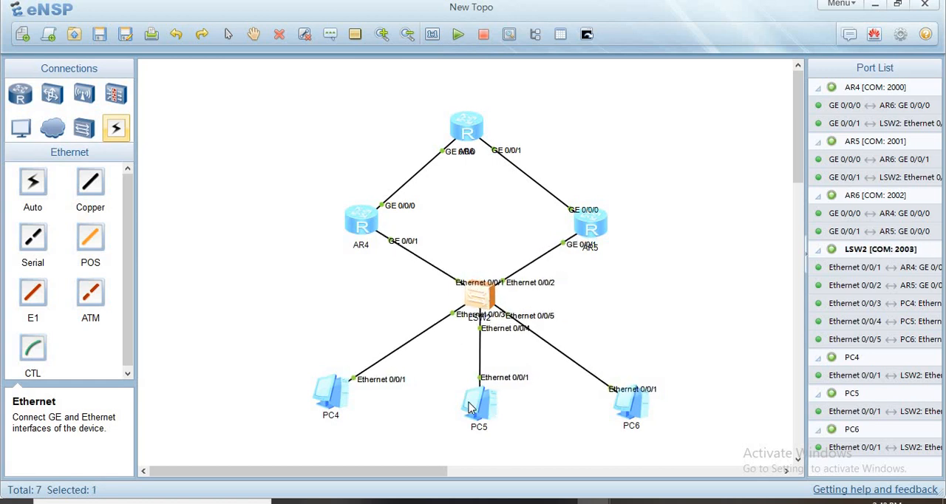
pyautogui.moveTo(470, 408); pyautogui.dragTo(429, 405)
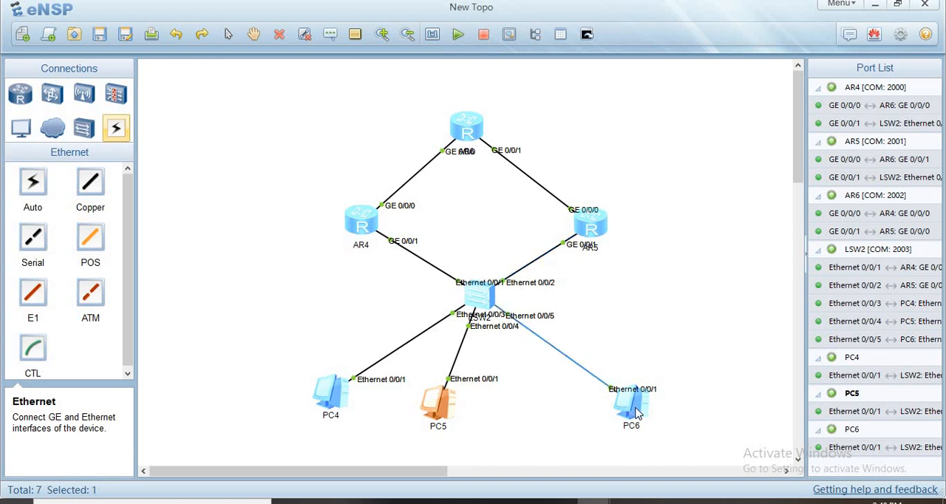
# - Move PC6 slightly in the topology, closer to PC5
pyautogui.moveTo(633, 413); pyautogui.dragTo(626, 425)
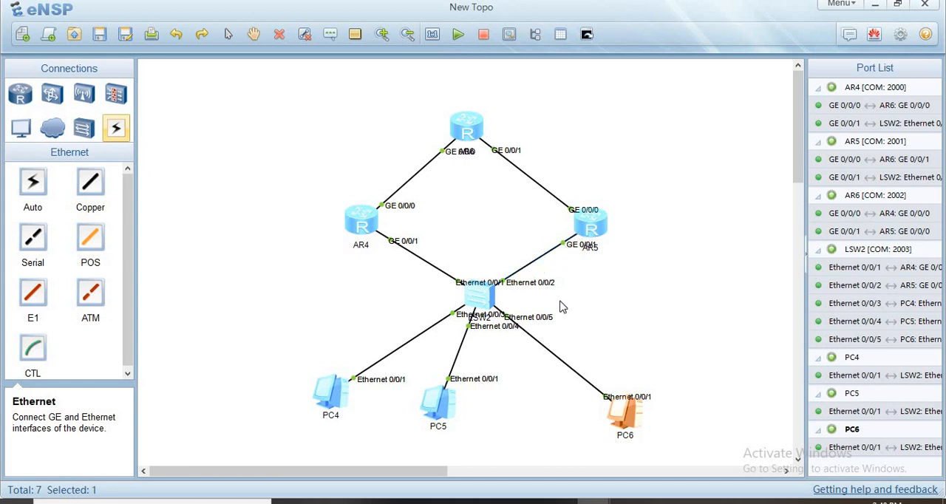
pyautogui.moveTo(630, 405)
pyautogui.mouseDown()
pyautogui.moveTo(640, 395)
pyautogui.moveTo(629, 404)
pyautogui.mouseUp()
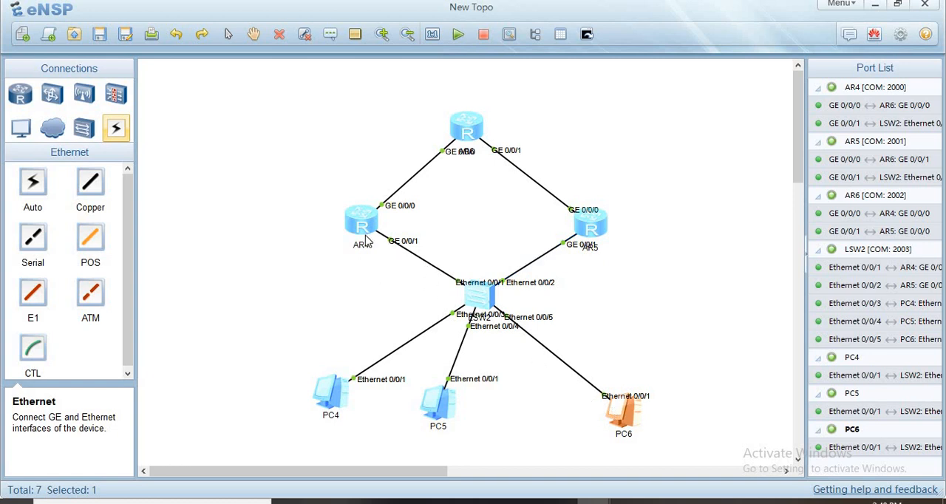
# - Enter the GigabitEthernet 0/0/1 interface view on AR5 and shut the interface down
pyautogui.moveTo(593, 501)
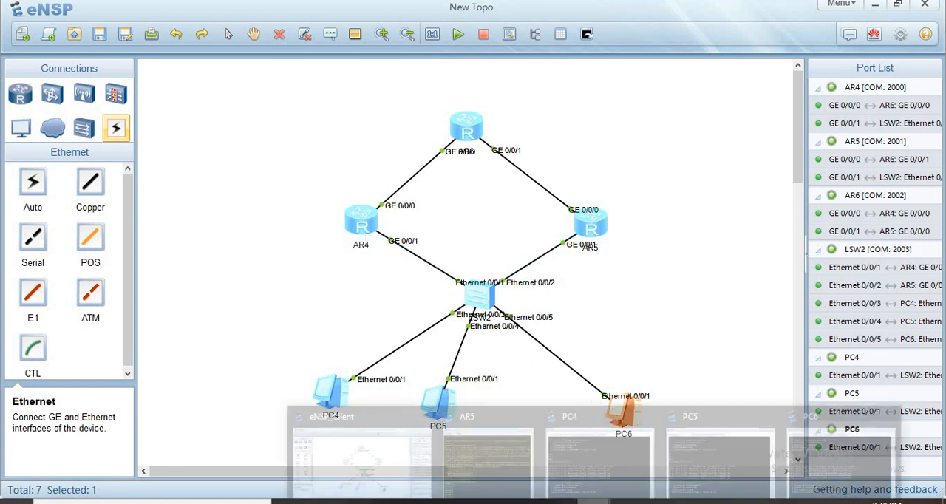
pyautogui.click(498, 435)
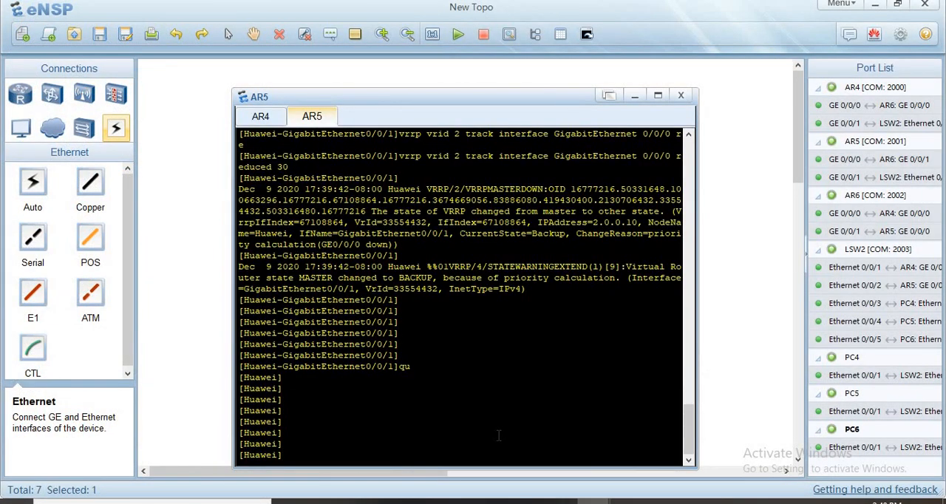
pyautogui.press('Return')
pyautogui.press('Return')
pyautogui.press('Return')
pyautogui.write('int')
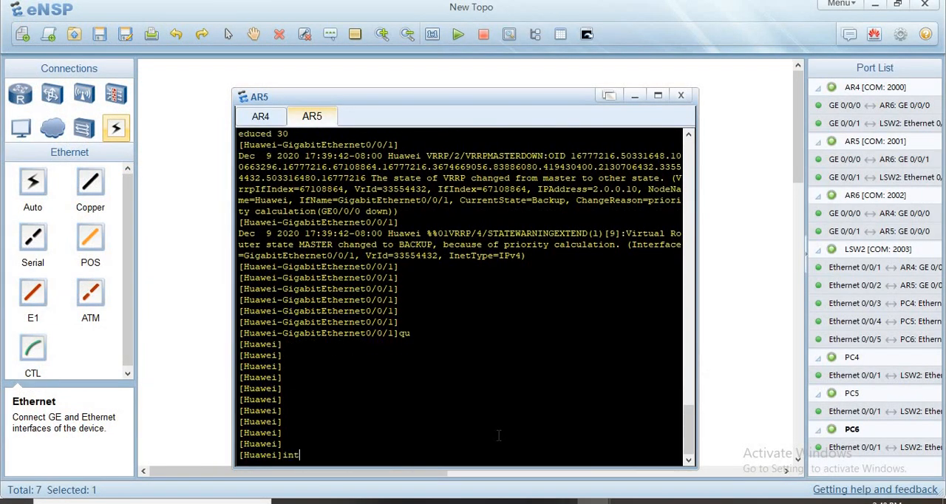
pyautogui.write(' g ')
pyautogui.write('0.0.')
pyautogui.press('BackSpace')
pyautogui.press('BackSpace')
pyautogui.press('BackSpace')
pyautogui.press('BackSpace')
pyautogui.write('/0.')
pyautogui.press('BackSpace')
pyautogui.press('BackSpace')
pyautogui.write('0/0/1')
pyautogui.press('Return')
pyautogui.press('Return')
pyautogui.press('Return')
pyautogui.press('Return')
pyautogui.press('Return')
pyautogui.press('Return')
pyautogui.press('Return')
pyautogui.press('Return')
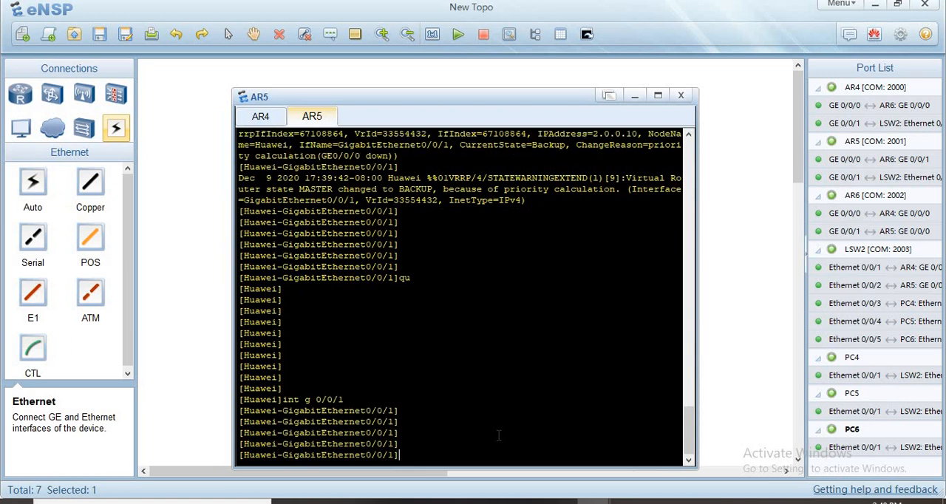
pyautogui.write('sh')
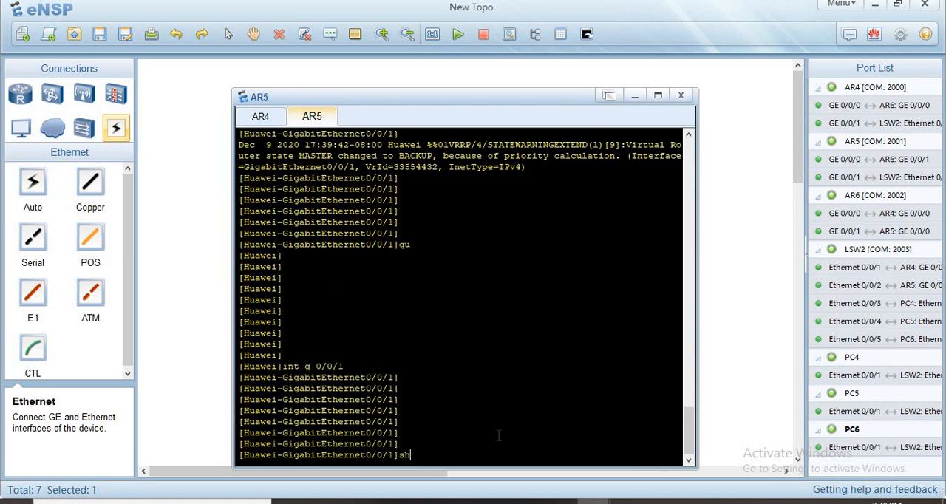
pyautogui.press('Return')
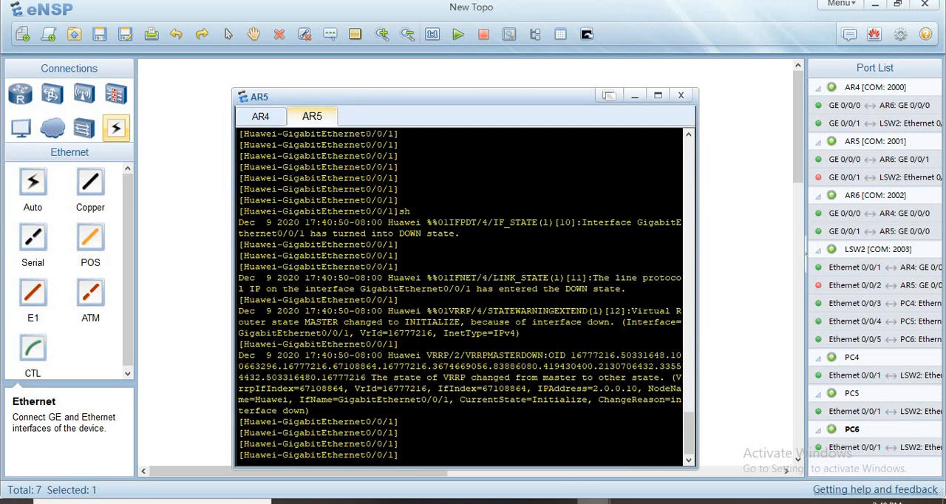
# - Ping the virtual gateway 10.0.0.10 from PC4 with AR5's LAN interface shut down
pyautogui.moveTo(592, 500)
pyautogui.click(608, 442)
pyautogui.press('Return')
pyautogui.press('Return')
pyautogui.press('Return')
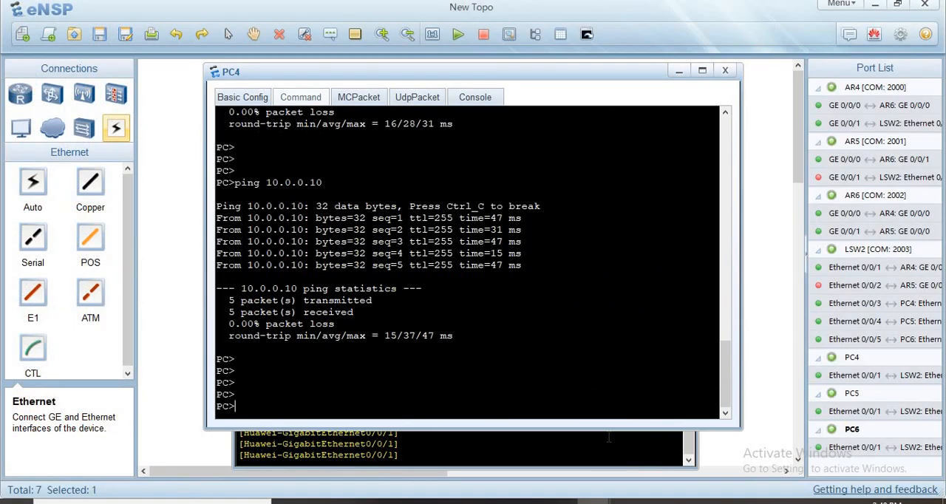
pyautogui.press('Up')
pyautogui.press('Return')
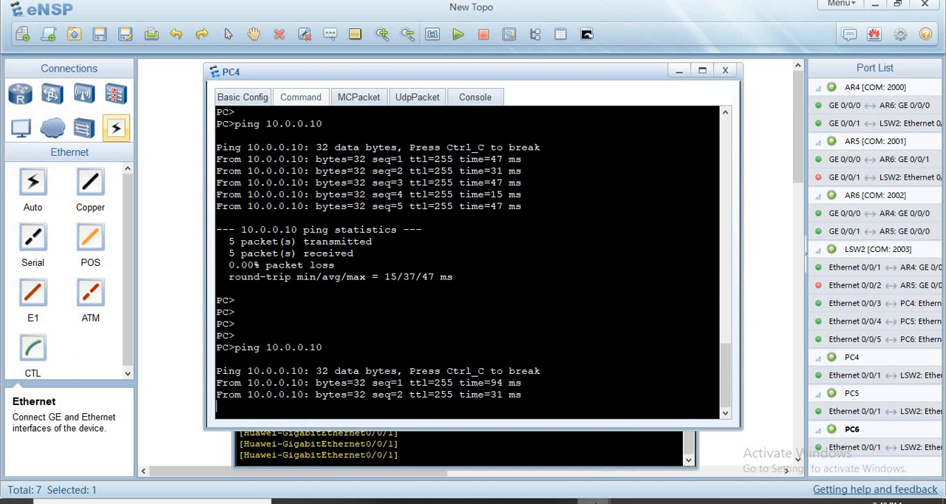
# - Ping 10.0.0.10 from PC5 to test the gateway while AR5's LAN interface is down
pyautogui.moveTo(593, 500)
pyautogui.click(672, 458)
pyautogui.press('Return')
pyautogui.press('Return')
pyautogui.press('Return')
pyautogui.press('Up')
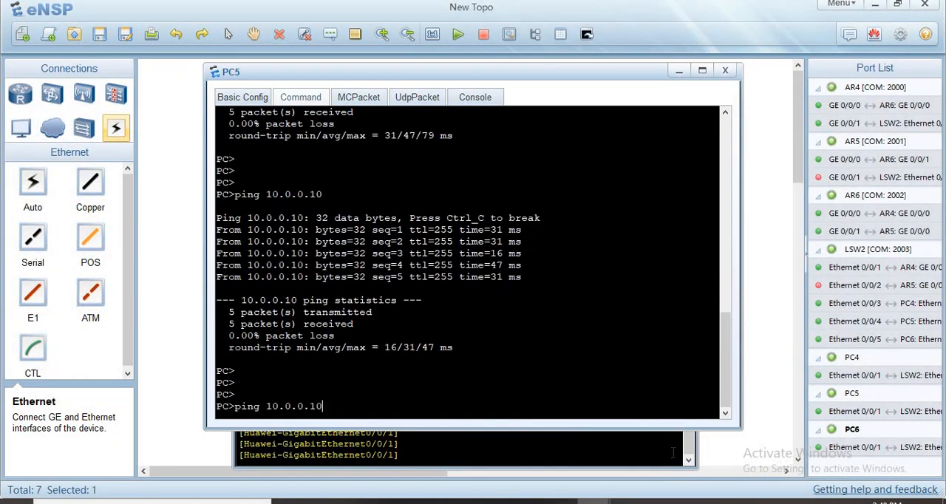
pyautogui.press('Return')
# - Ping 10.0.0.10 from PC6 to test the gateway while AR5's LAN interface is down
pyautogui.moveTo(593, 500)
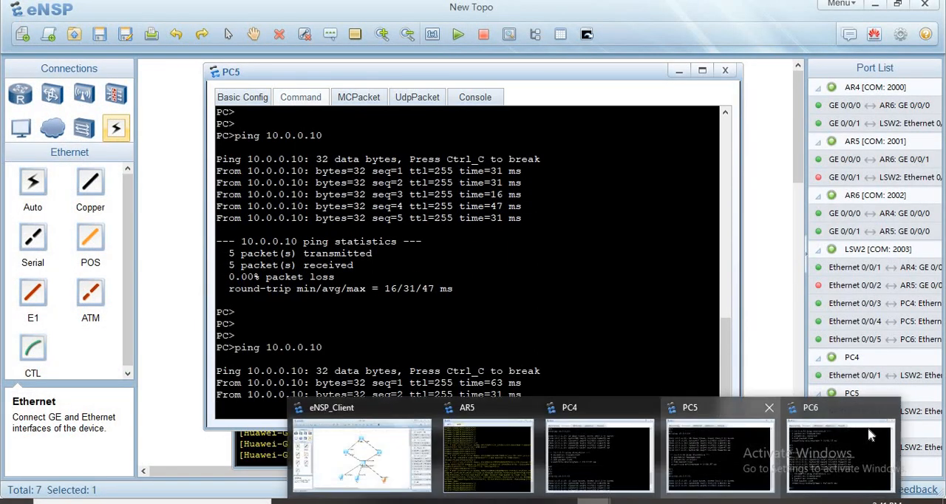
pyautogui.click(871, 436)
pyautogui.press('Return')
pyautogui.press('Return')
pyautogui.press('Up')
pyautogui.press('Return')
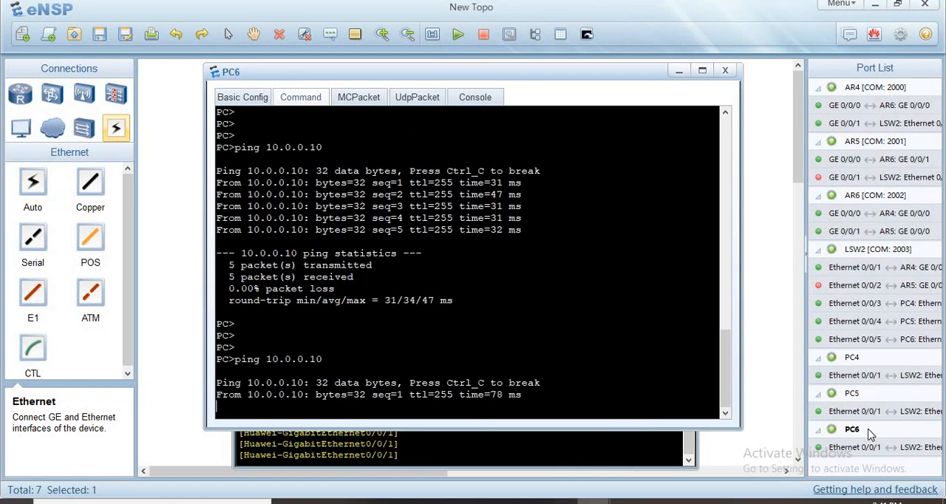
# - Bring interface GigabitEthernet 0/0/1 on AR5 back up by undoing its shutdown
pyautogui.click(663, 448)
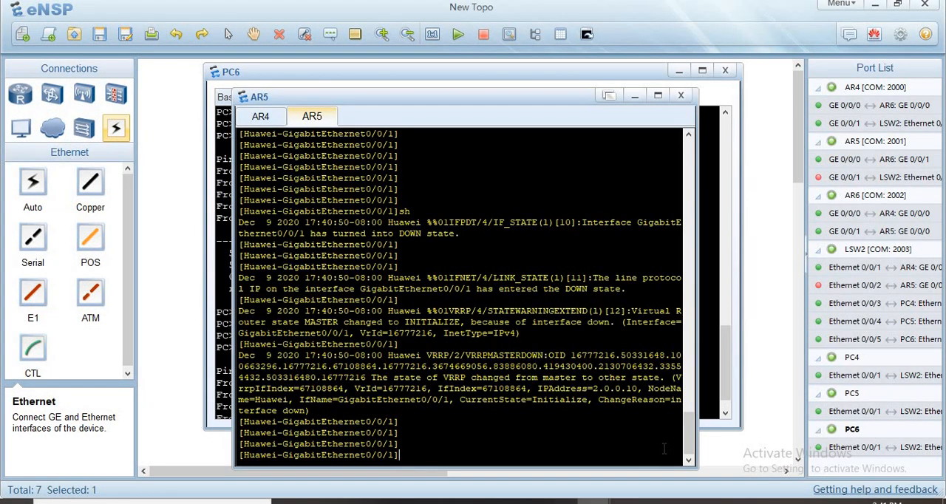
pyautogui.write('und')
pyautogui.press('Tab')
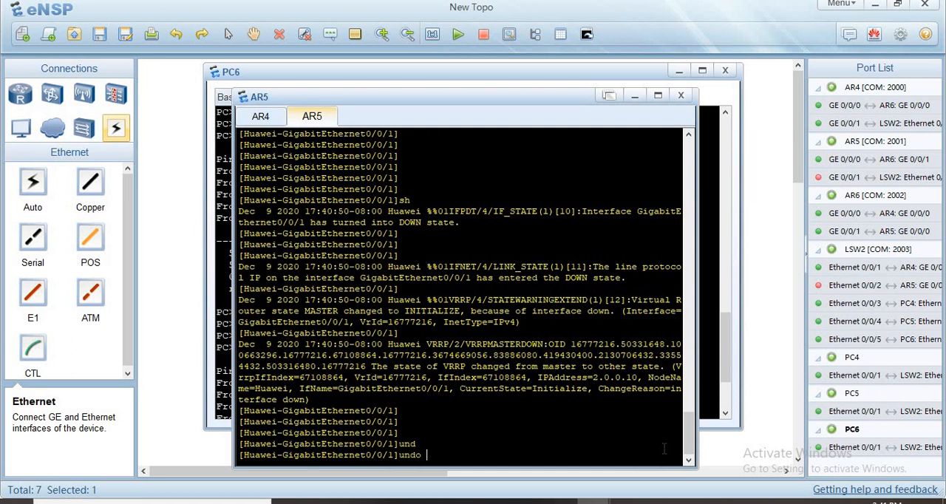
pyautogui.write('sh')
pyautogui.press('Return')
pyautogui.press('Return')
pyautogui.press('Return')
pyautogui.press('Return')
pyautogui.press('Return')
pyautogui.press('Return')
pyautogui.press('Return')
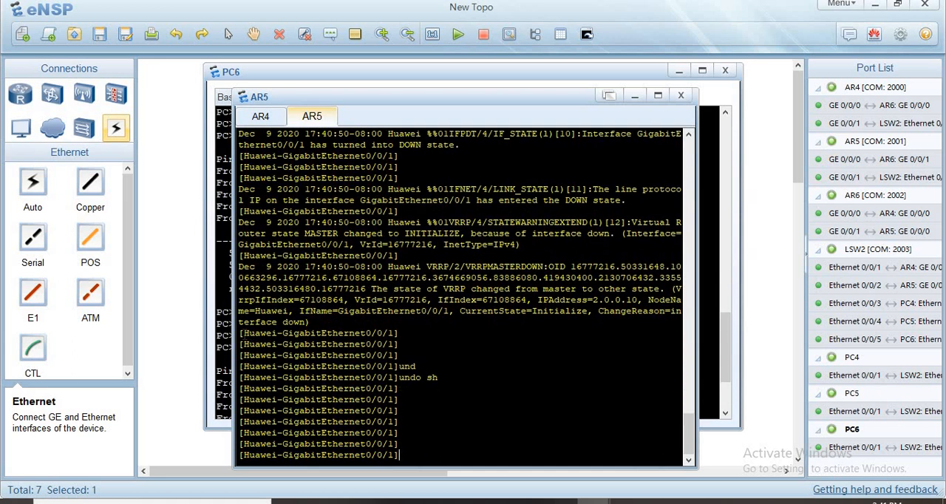
# - Set PC6's IPv4 gateway to 10.0.0.11, apply the configuration and return to its command line
pyautogui.doubleClick(616, 427)
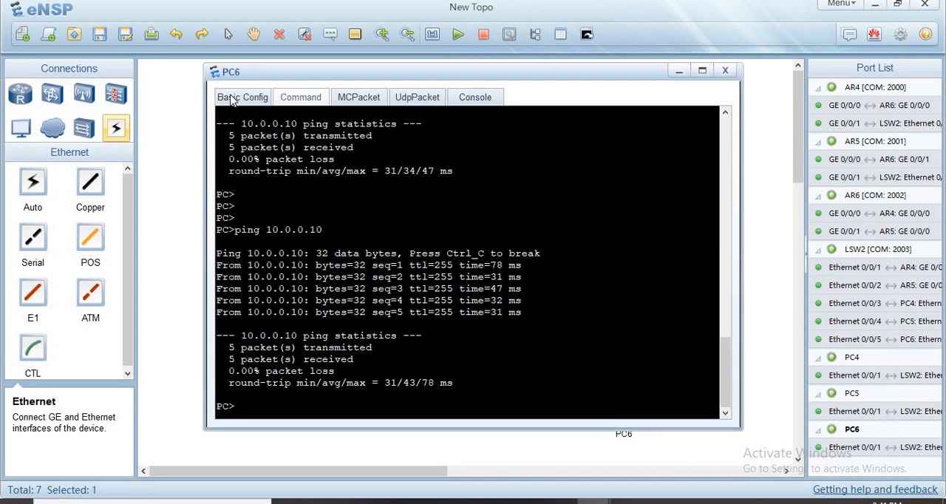
pyautogui.click(235, 98)
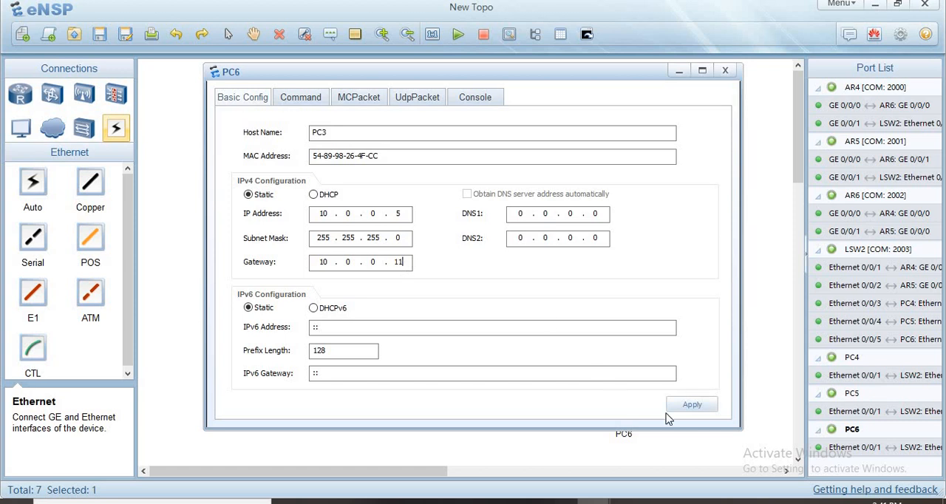
pyautogui.click(690, 406)
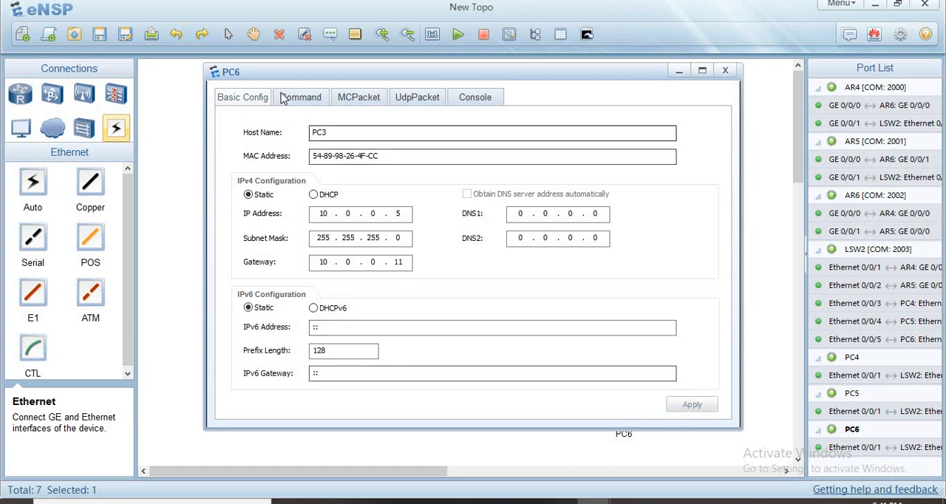
pyautogui.click(283, 99)
pyautogui.press('Return')
pyautogui.press('Return')
pyautogui.press('Return')
pyautogui.press('Return')
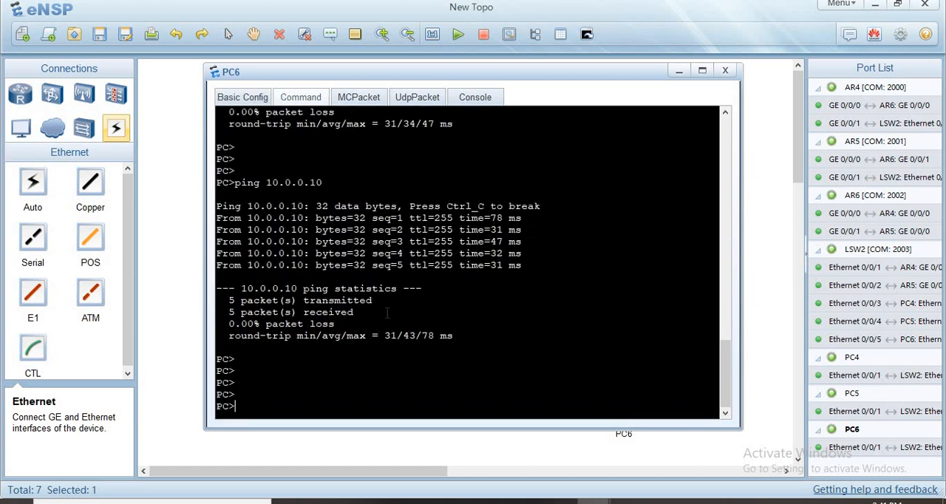
pyautogui.click(535, 445)
pyautogui.click(560, 502)
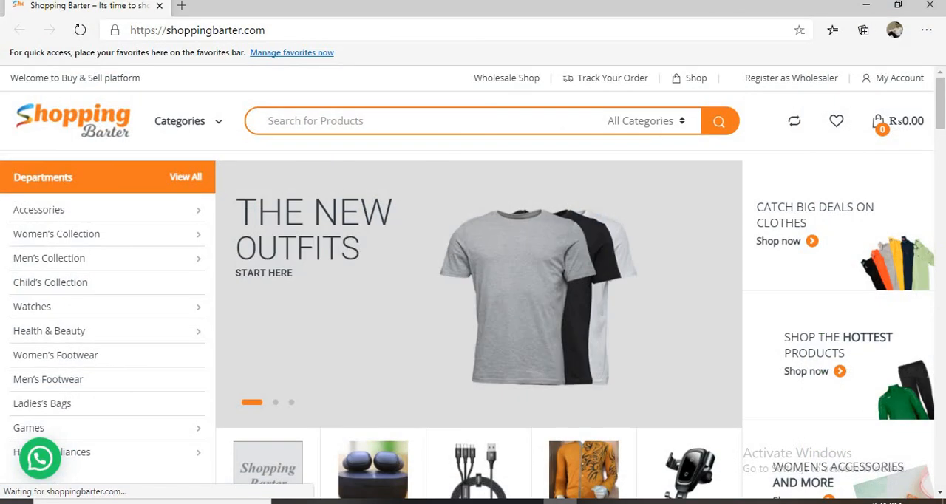
pyautogui.moveTo(574, 501)
pyautogui.click(492, 459)
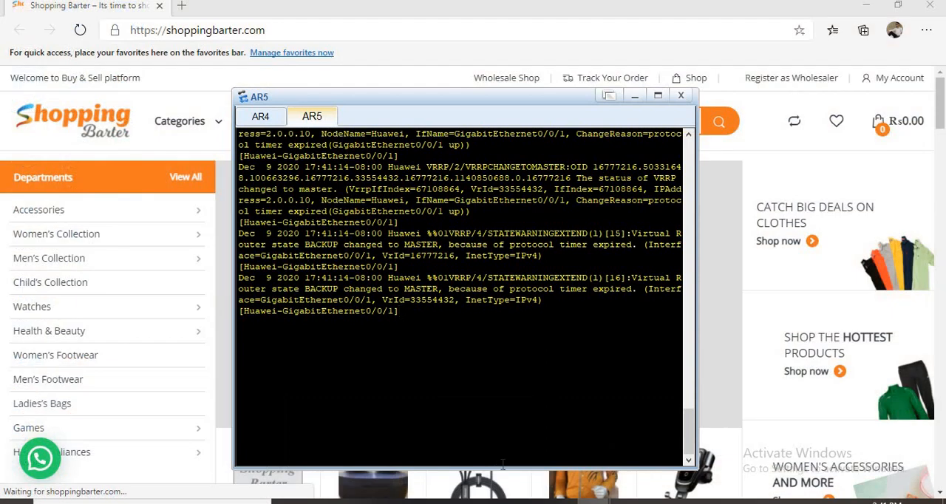
pyautogui.moveTo(592, 501)
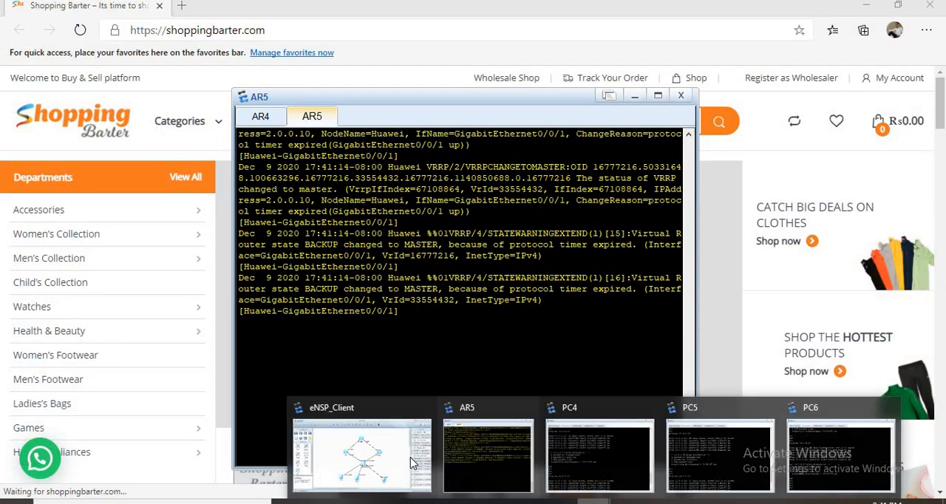
pyautogui.click(413, 462)
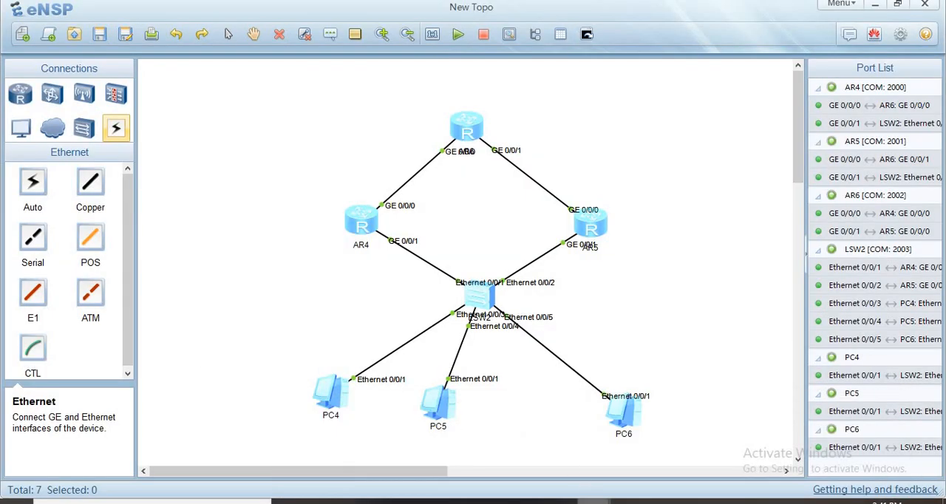
# - Shut down interface GigabitEthernet 0/0/1 on AR4 from its console
pyautogui.click(481, 442)
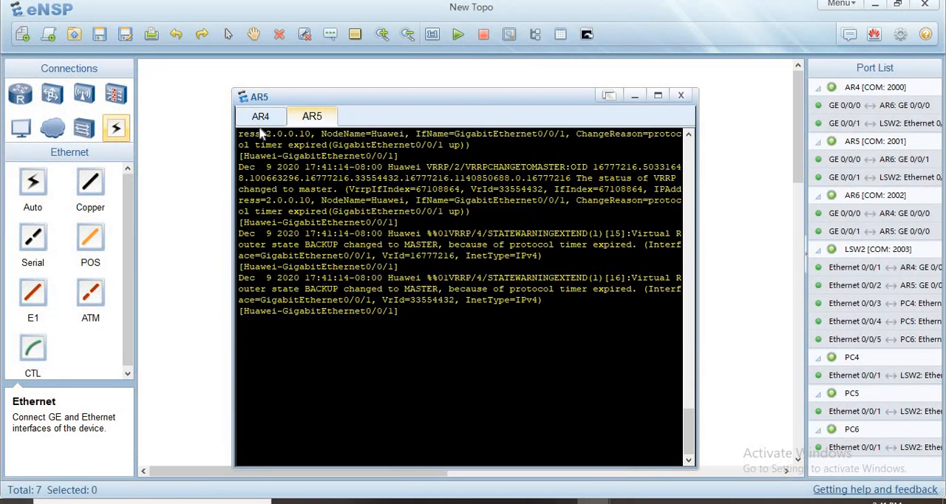
pyautogui.click(260, 118)
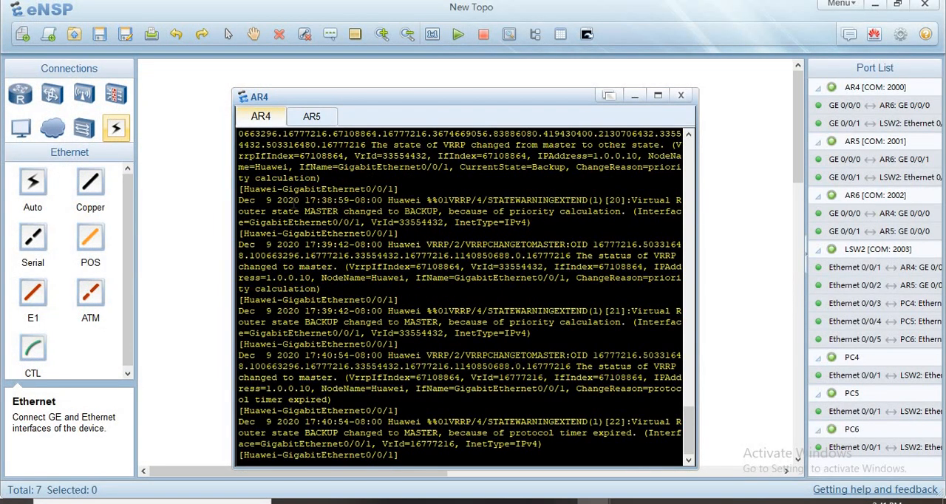
pyautogui.press('Return')
pyautogui.press('Return')
pyautogui.press('Return')
pyautogui.press('Return')
pyautogui.press('Return')
pyautogui.press('Return')
pyautogui.press('Return')
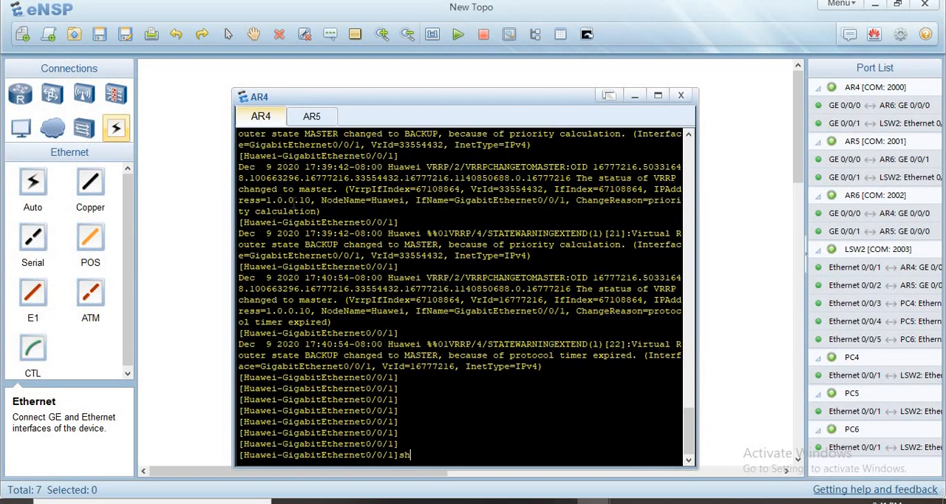
pyautogui.write('shut')
pyautogui.press('Return')
pyautogui.press('Return')
pyautogui.press('Return')
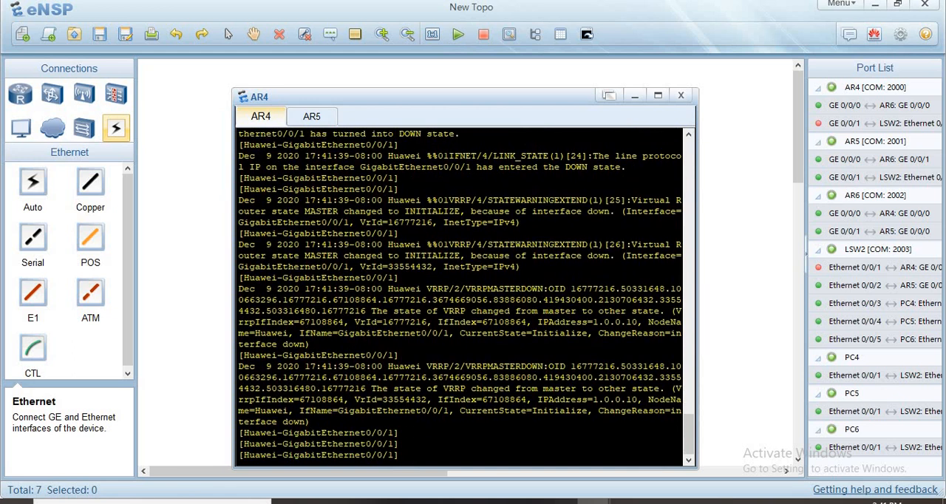
# - Ping the virtual gateway 10.0.0.10 from PC4 with AR4's LAN interface shut down
pyautogui.click(589, 501)
pyautogui.click(587, 446)
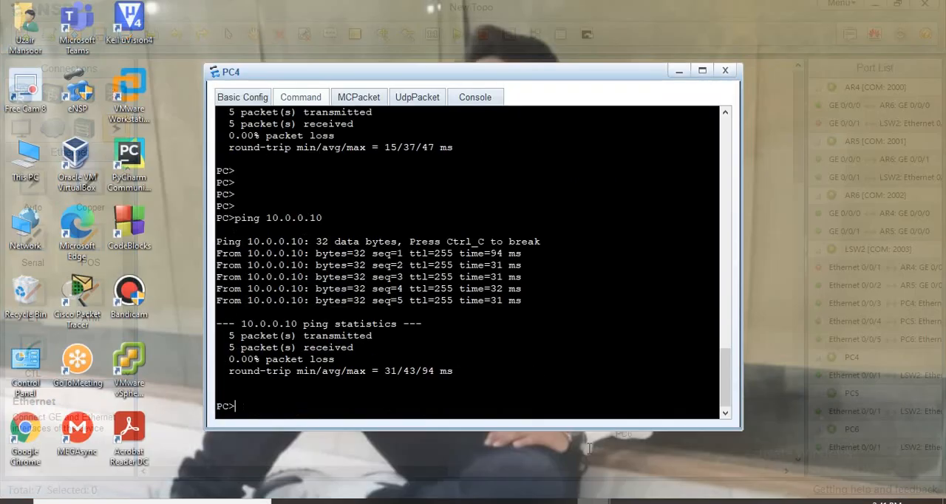
pyautogui.press('Return')
pyautogui.press('Return')
pyautogui.press('Return')
pyautogui.press('Up')
pyautogui.press('Return')
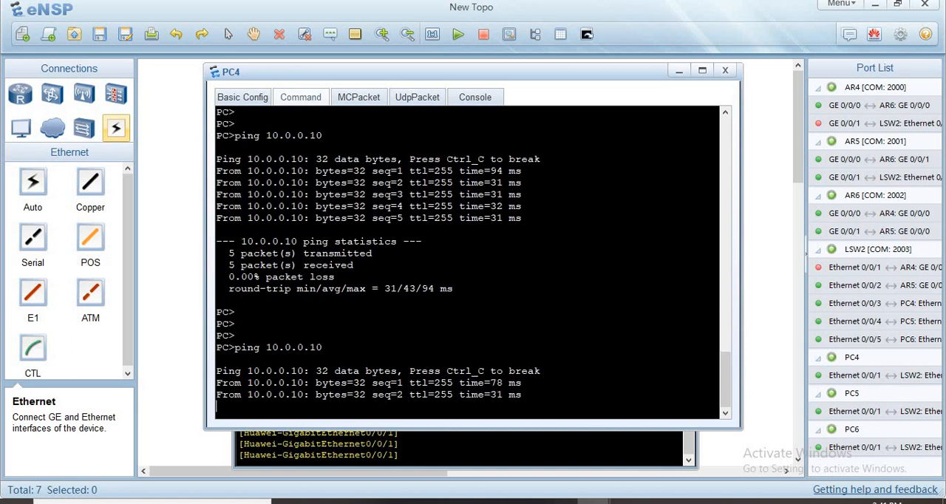
# - Ping 10.0.0.10 from PC5 to test the gateway while AR4's LAN interface is down
pyautogui.moveTo(591, 501)
pyautogui.click(706, 442)
pyautogui.press('Return')
pyautogui.press('Return')
pyautogui.press('Return')
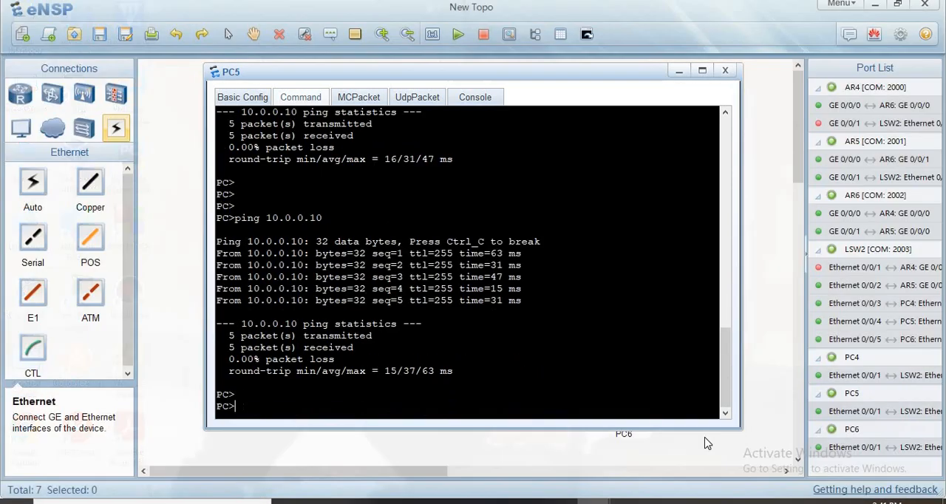
pyautogui.press('Up')
pyautogui.press('Return')
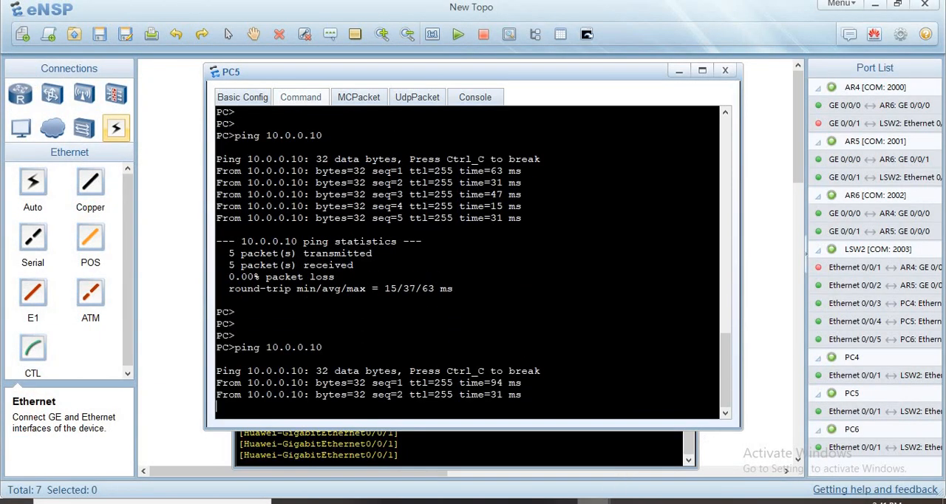
# - Ping 10.0.0.10 from PC6 to test the gateway while AR4's LAN interface is down
pyautogui.moveTo(591, 501)
pyautogui.click(818, 467)
pyautogui.press('Return')
pyautogui.press('Return')
pyautogui.press('Up')
pyautogui.press('Return')
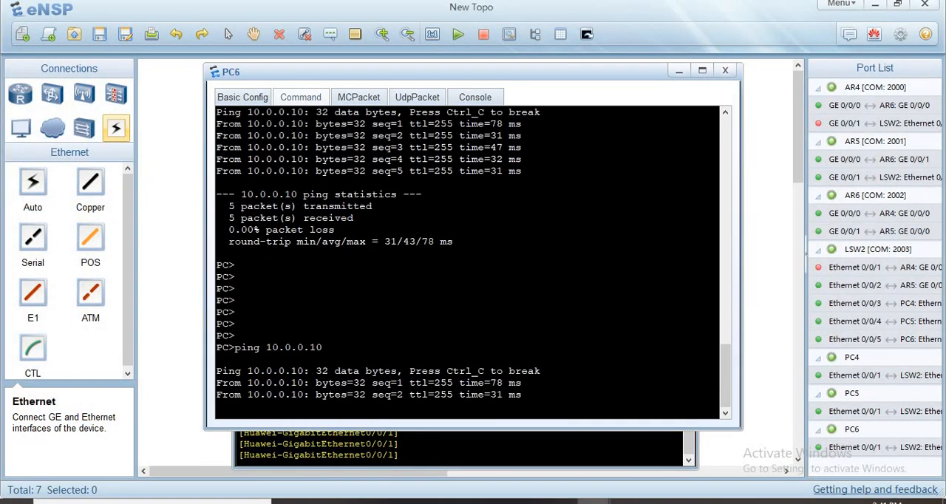
# - Shut down interface GigabitEthernet 0/0/1 on AR5 from its console
pyautogui.click(575, 460)
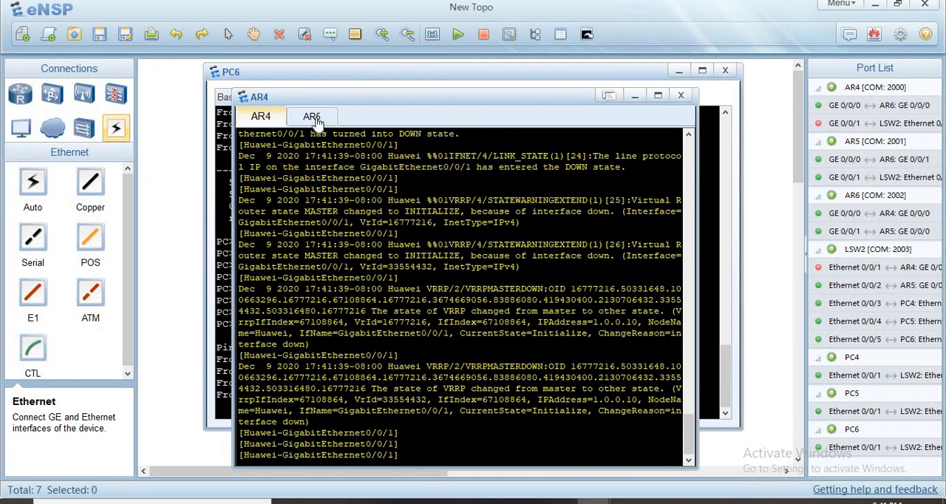
pyautogui.click(314, 118)
pyautogui.press('Return')
pyautogui.press('Return')
pyautogui.press('Return')
pyautogui.press('Return')
pyautogui.press('Return')
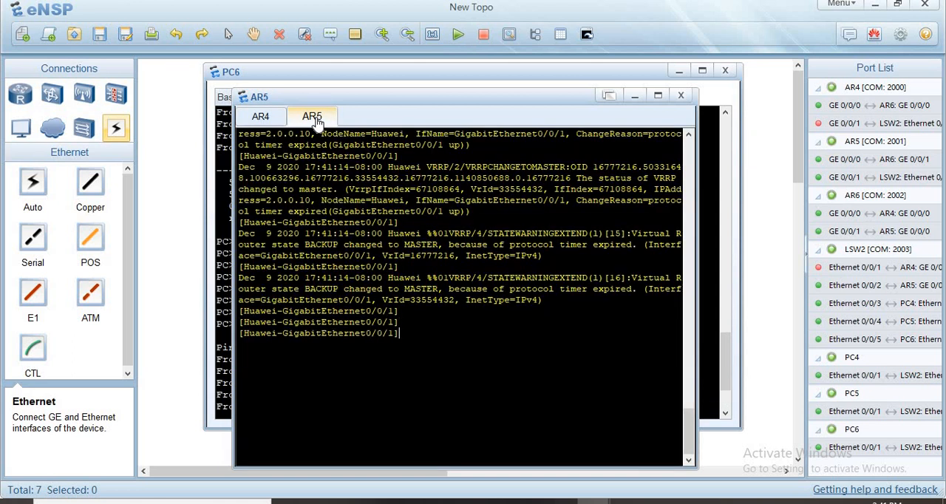
pyautogui.write('sh')
pyautogui.press('Return')
pyautogui.press('Return')
pyautogui.press('Return')
pyautogui.press('Return')
pyautogui.press('Return')
pyautogui.press('Return')
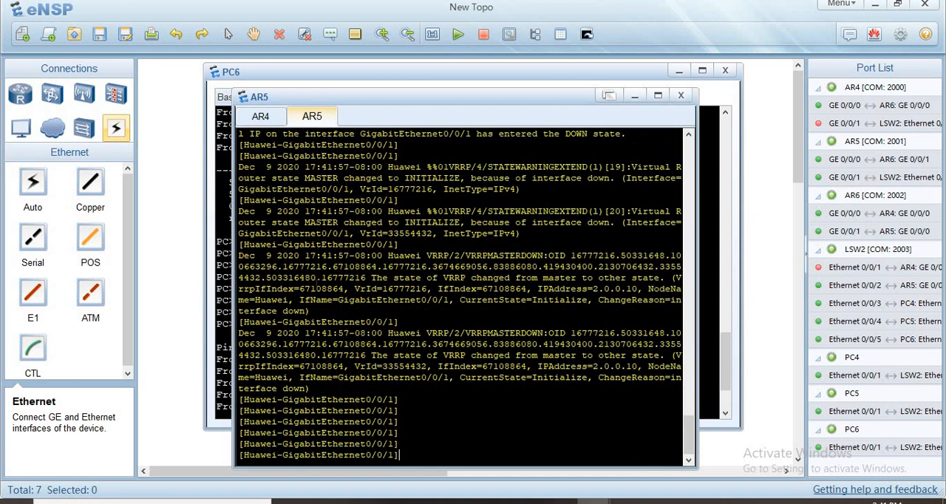
# - Ping the virtual gateway 10.0.0.10 from PC6 with the LAN interfaces of both AR4 and AR5 shut down
pyautogui.click(593, 502)
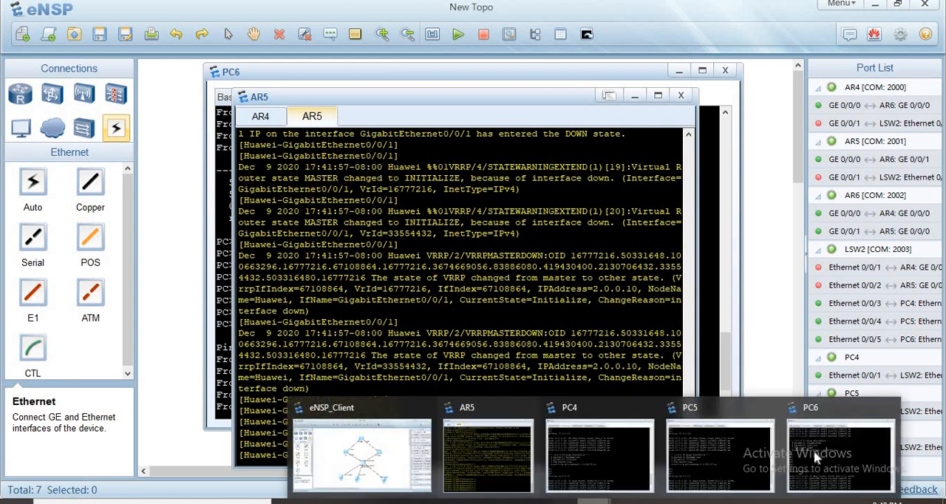
pyautogui.click(816, 457)
pyautogui.press('Up')
pyautogui.press('Return')
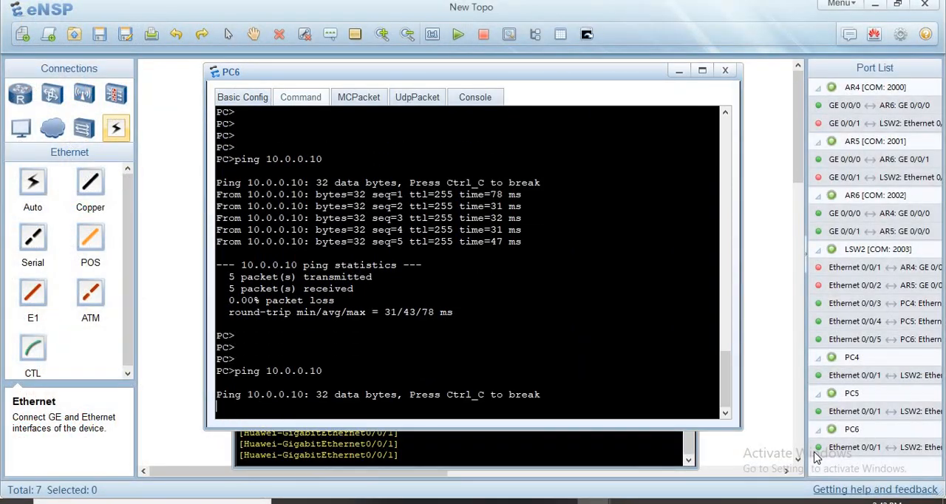
# - Ping 10.0.0.10 from PC5 while both routers' LAN interfaces are down, and return to the topology
pyautogui.moveTo(594, 501)
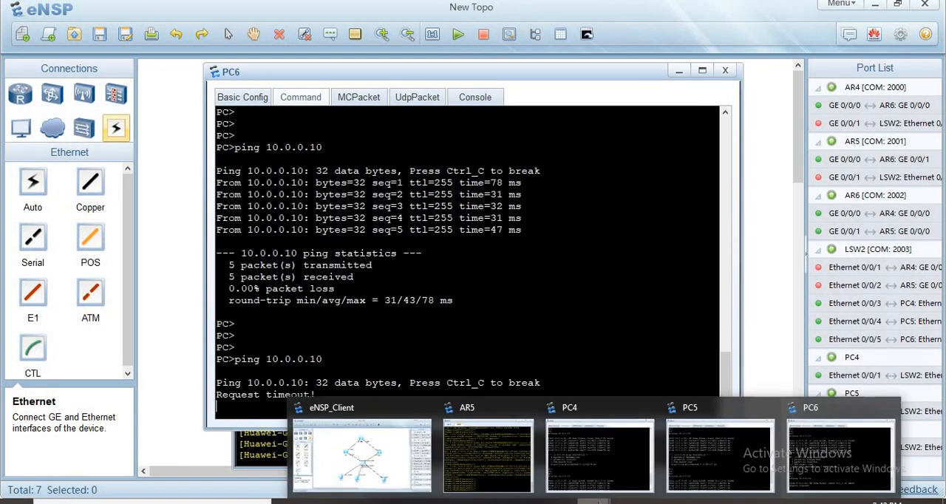
pyautogui.click(730, 452)
pyautogui.press('Up')
pyautogui.press('Return')
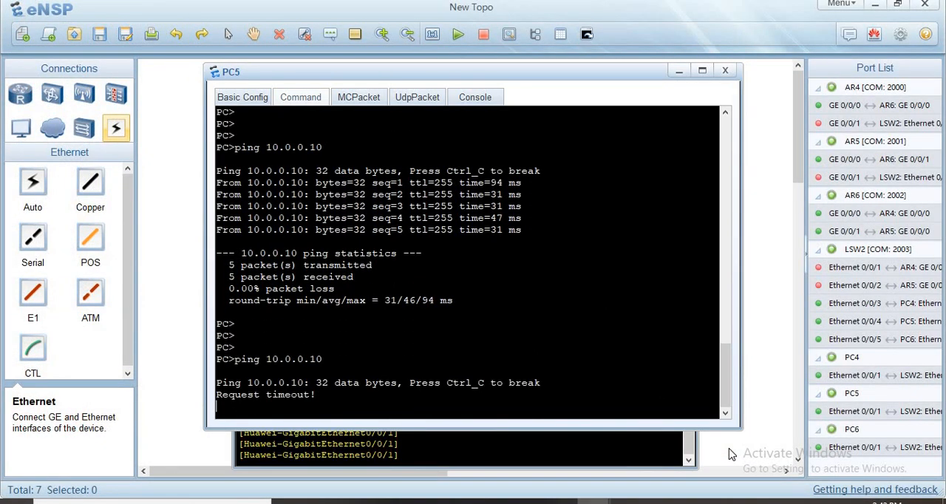
pyautogui.click(152, 354)
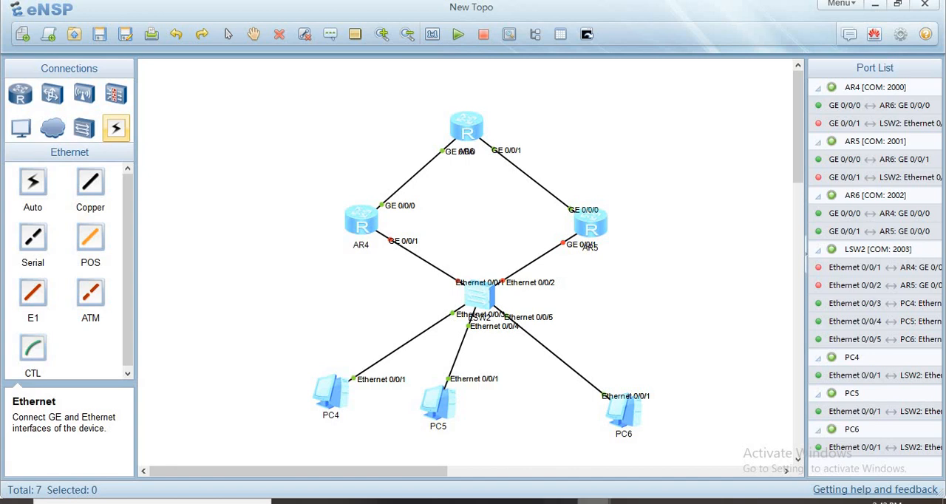
# - Re-enable interface GigabitEthernet 0/0/1 on AR4 with undo shutdown and return to the topology
pyautogui.moveTo(592, 502)
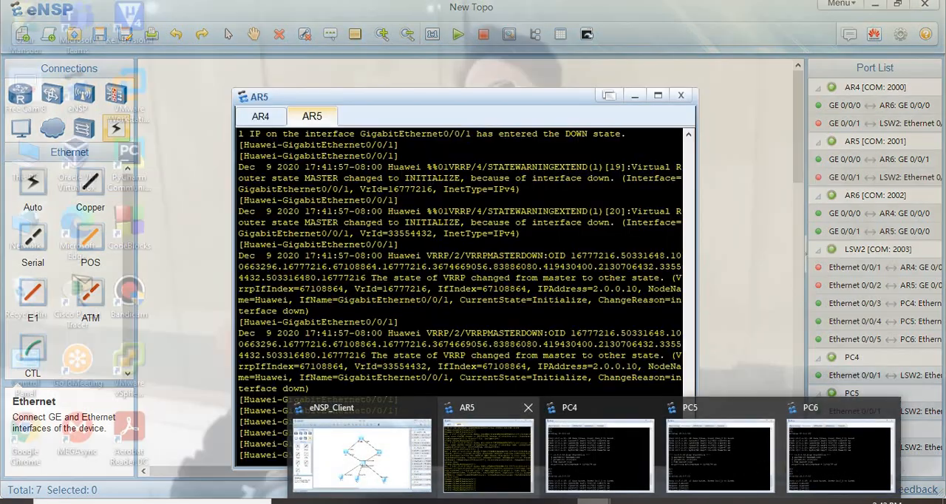
pyautogui.click(477, 455)
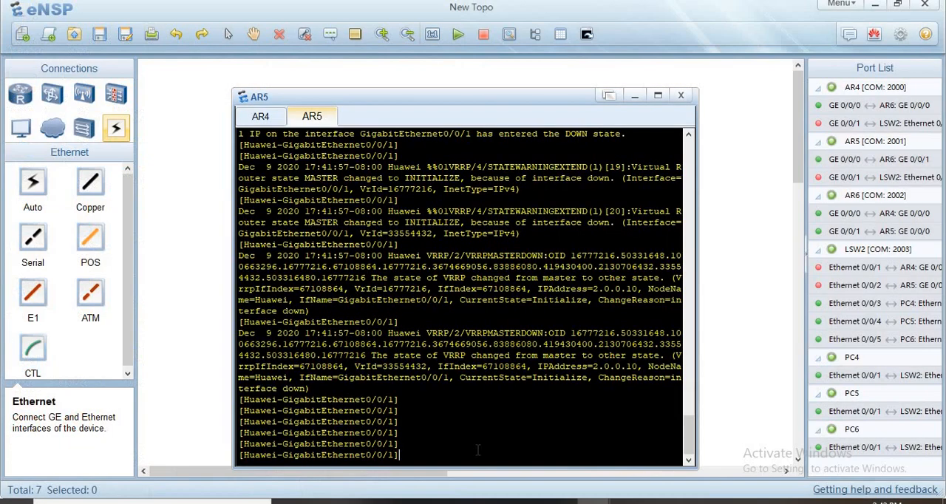
pyautogui.press('Return')
pyautogui.press('Return')
pyautogui.press('Return')
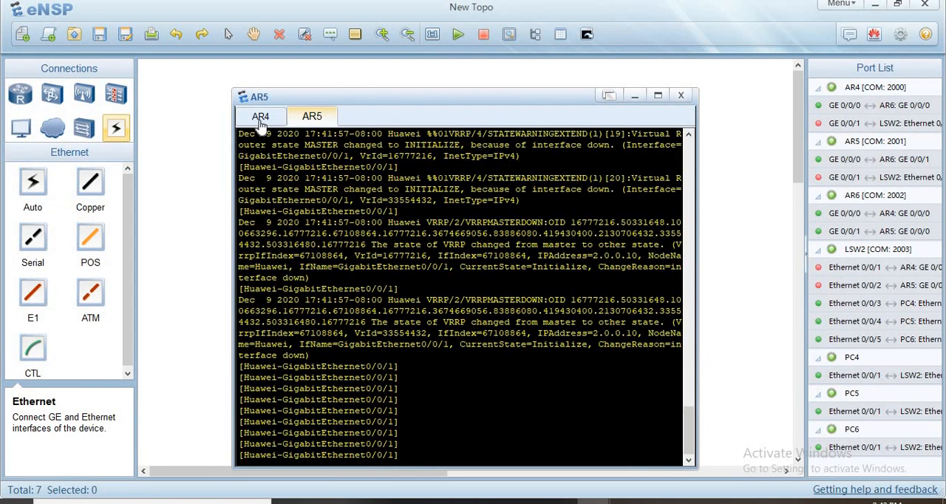
pyautogui.click(260, 118)
pyautogui.press('Return')
pyautogui.press('Return')
pyautogui.press('Return')
pyautogui.press('Return')
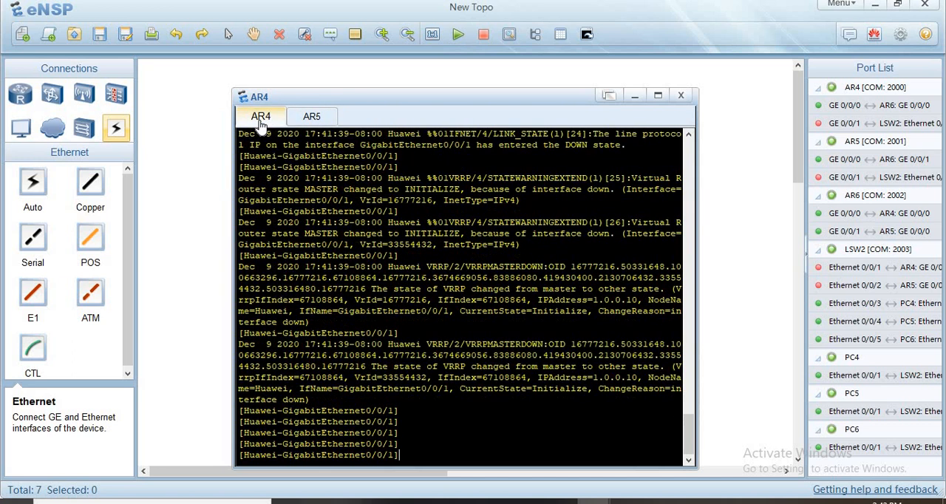
pyautogui.write('und')
pyautogui.press('Tab')
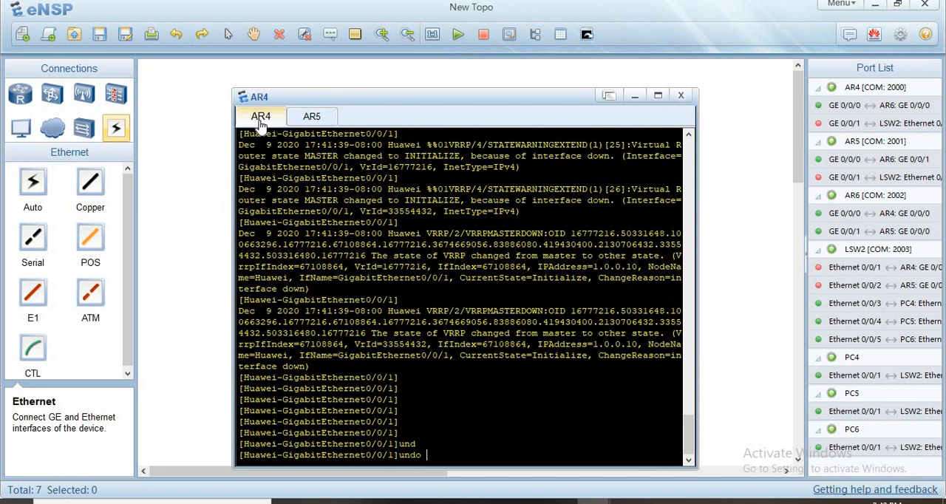
pyautogui.write('sh')
pyautogui.press('Tab')
pyautogui.press('Return')
pyautogui.press('Return')
pyautogui.press('Return')
pyautogui.press('Return')
pyautogui.press('Return')
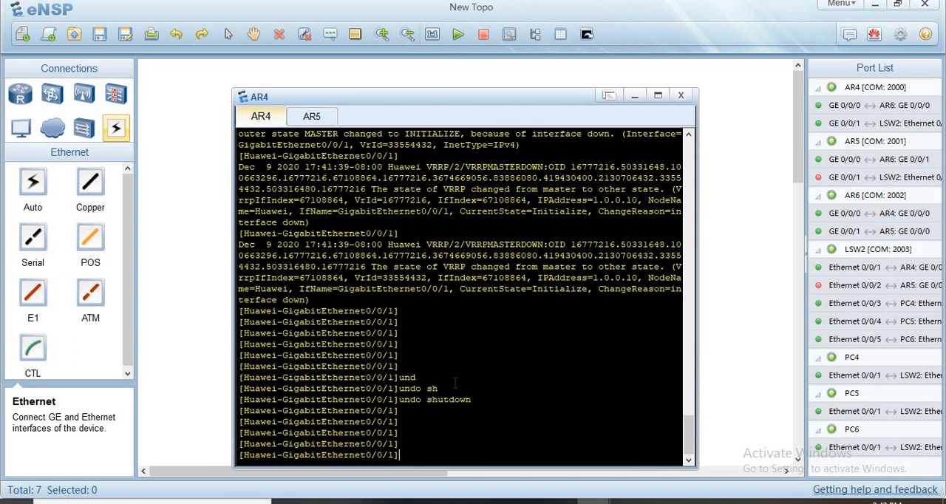
pyautogui.click(729, 328)
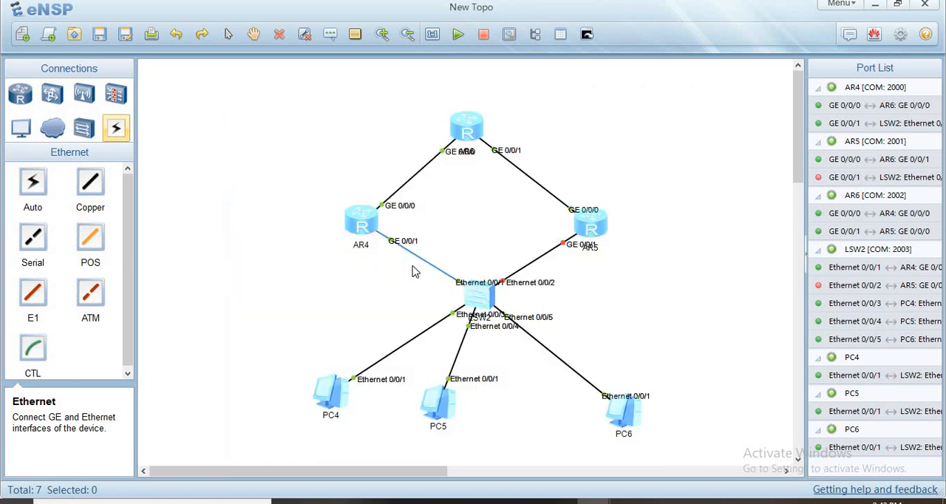
# - Ping 10.0.0.10 from PC4 with only AR4's LAN interface re-enabled, and interrupt the ping
pyautogui.moveTo(592, 502)
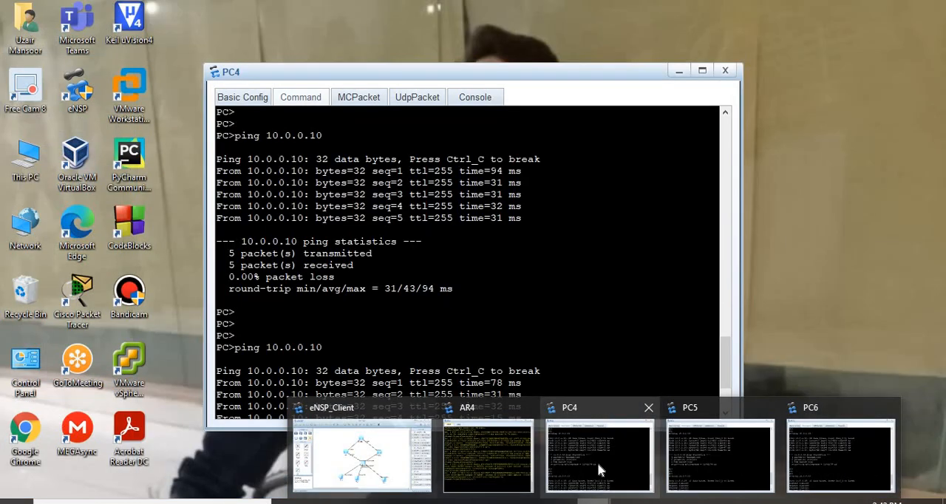
pyautogui.click(597, 462)
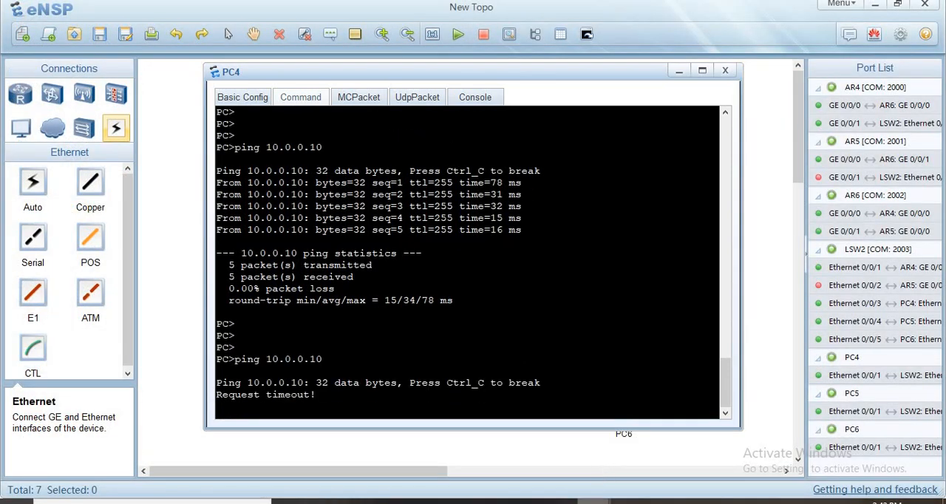
pyautogui.moveTo(593, 502)
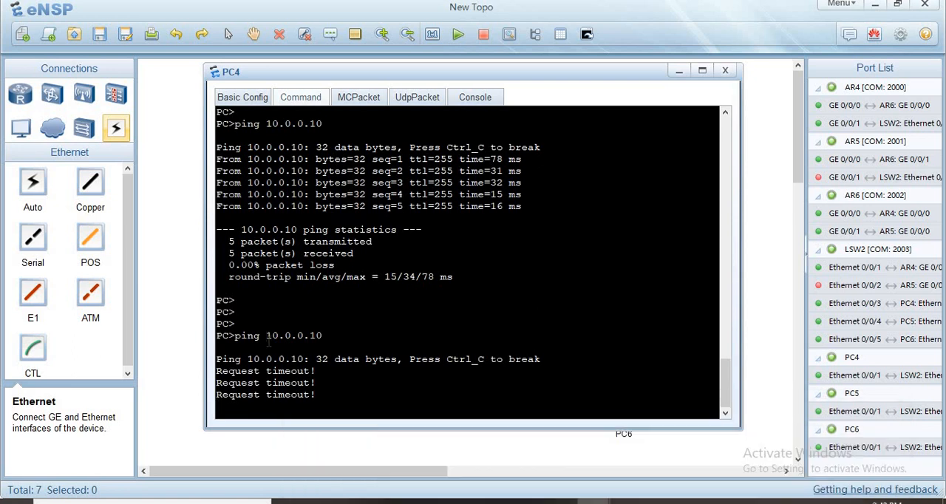
pyautogui.hotkey('ctrl', 'c')
pyautogui.click(187, 326)
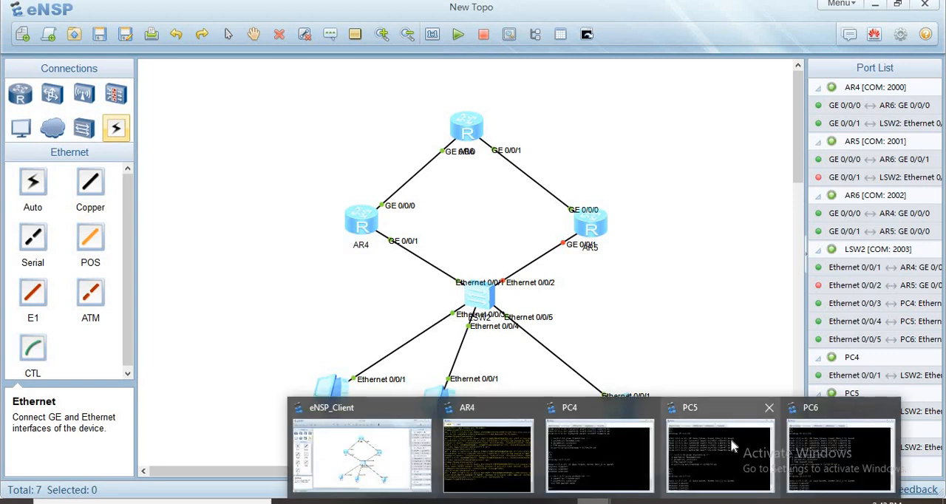
# - Ping 10.0.0.10 from PC5 with only AR4's LAN interface re-enabled
pyautogui.click(730, 444)
pyautogui.press('Return')
pyautogui.press('Up')
pyautogui.press('Return')
pyautogui.press('Return')
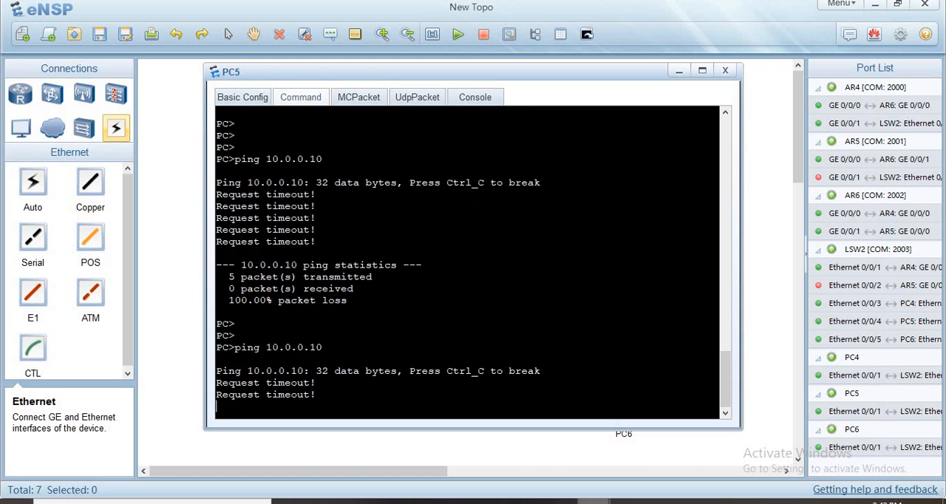
# - Ping 10.0.0.10 from PC6 with only AR4's LAN interface re-enabled
pyautogui.moveTo(592, 502)
pyautogui.click(797, 470)
pyautogui.press('Return')
pyautogui.press('Up')
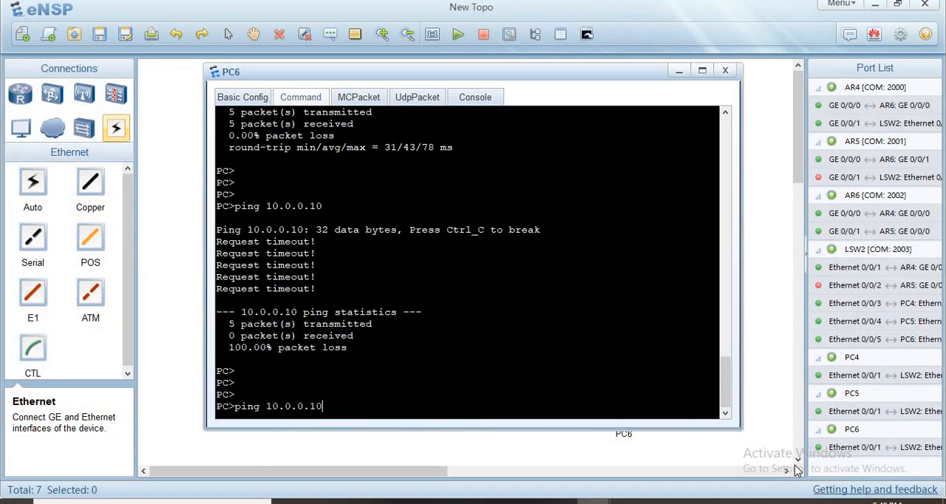
pyautogui.press('Return')
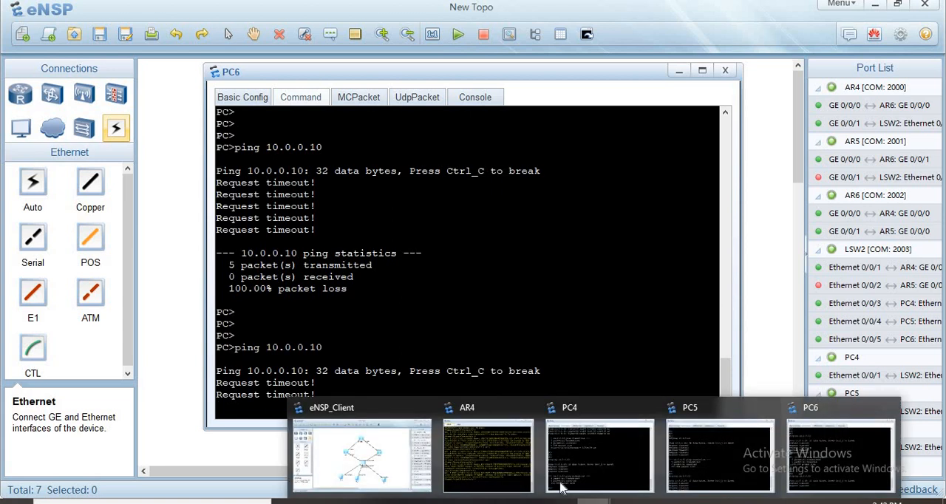
# - Repeat the ping to the virtual gateway 10.0.0.10 from PC4
pyautogui.click(562, 488)
pyautogui.press('Return')
pyautogui.press('Return')
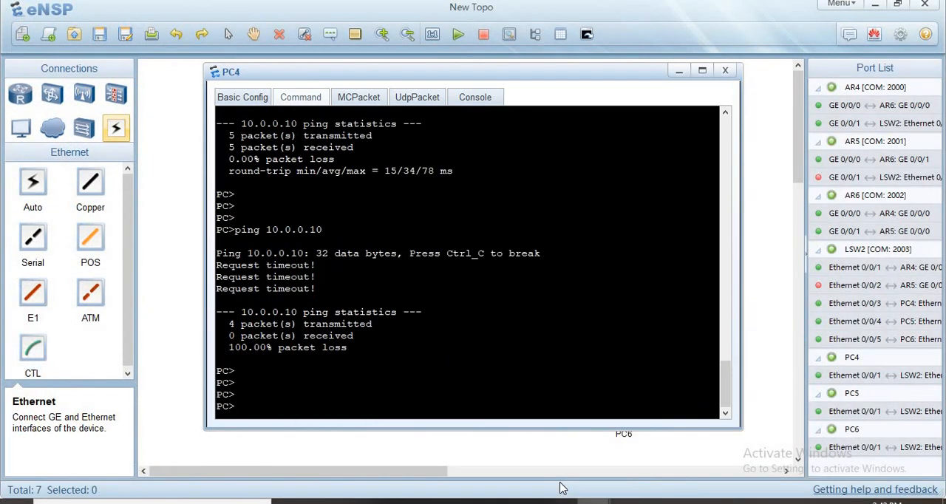
pyautogui.press('Up')
pyautogui.press('Return')
# - Reissue undo shutdown on interface GigabitEthernet 0/0/1 of AR4
pyautogui.moveTo(591, 501)
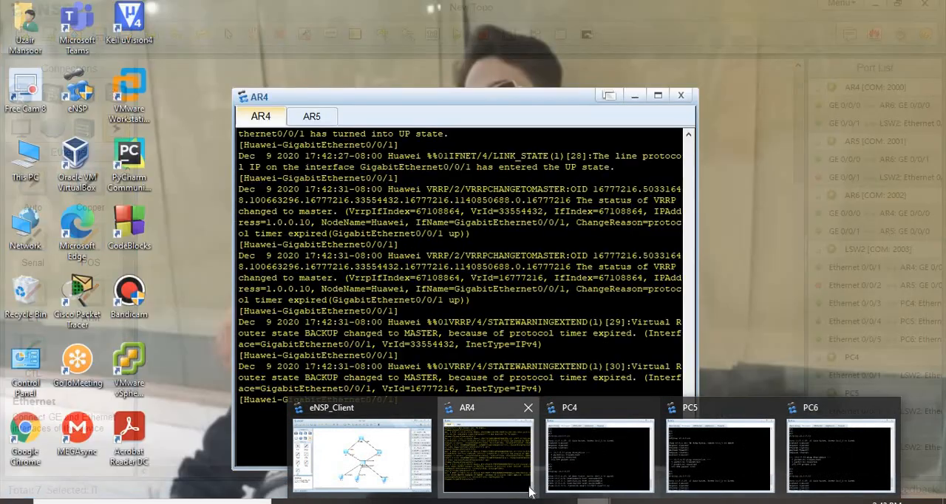
pyautogui.click(527, 489)
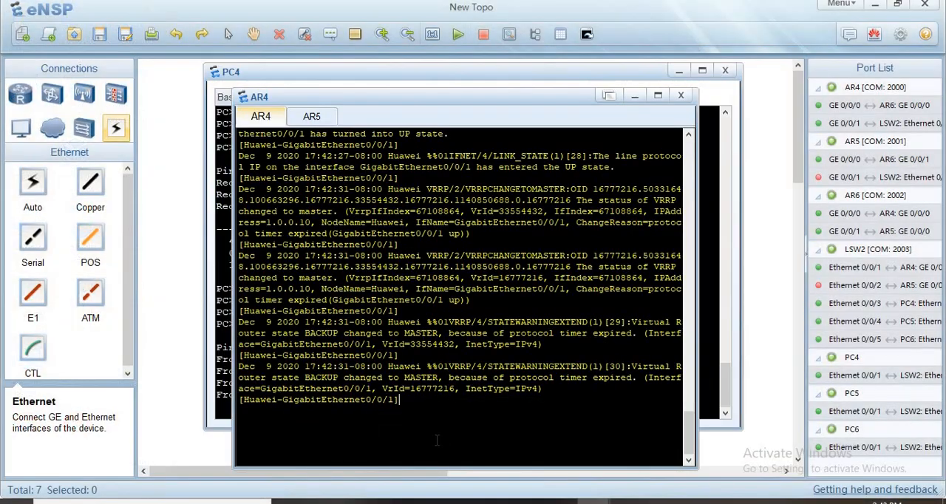
pyautogui.press('Return')
pyautogui.press('Return')
pyautogui.press('Return')
pyautogui.press('Return')
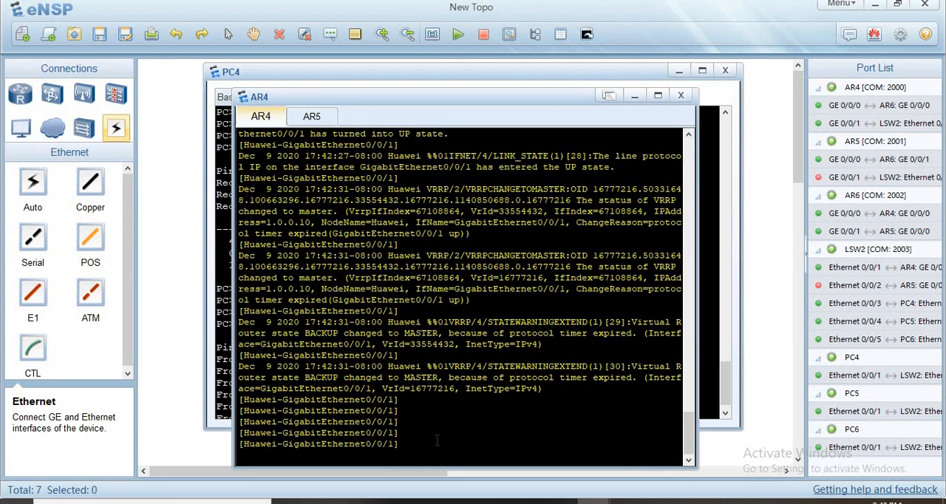
pyautogui.write('und')
pyautogui.press('Tab')
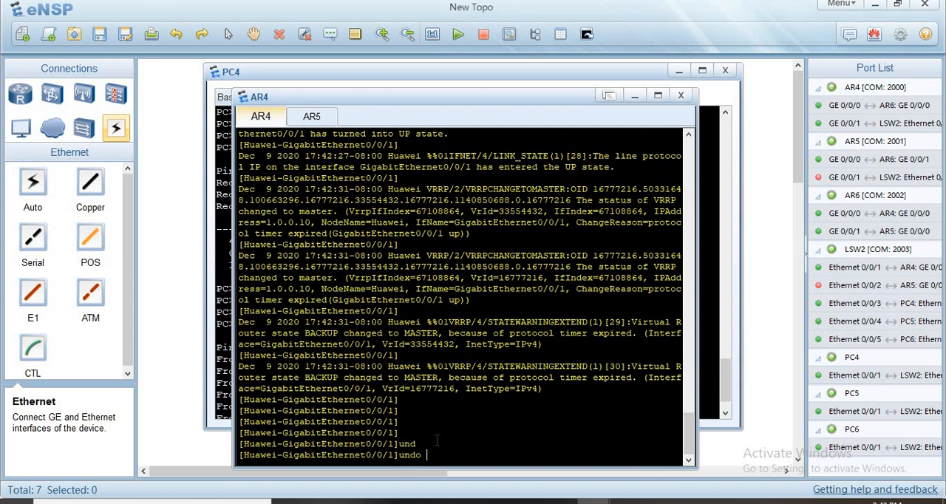
pyautogui.write('sh')
pyautogui.press('Tab')
pyautogui.press('Return')
pyautogui.press('Return')
pyautogui.press('Return')
pyautogui.press('Return')
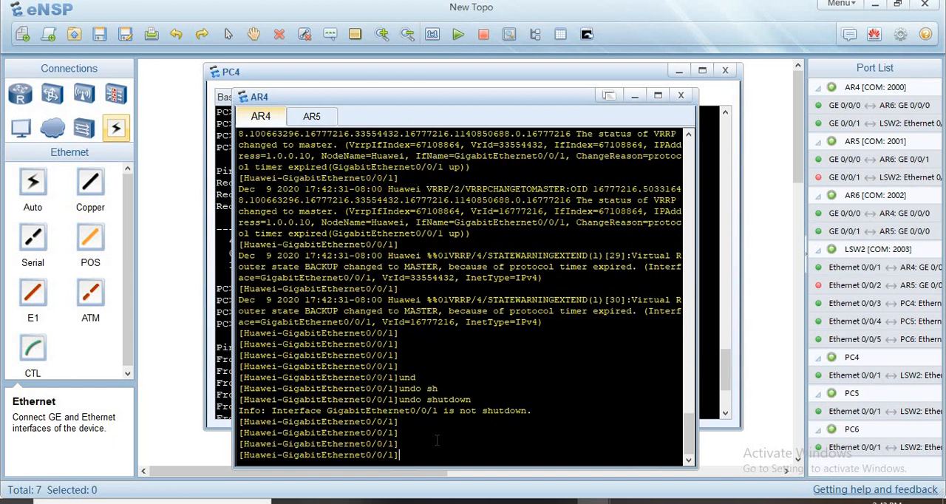
# - Re-enable interface GigabitEthernet 0/0/1 on AR5 with undo shutdown
pyautogui.click(312, 116)
pyautogui.press('Return')
pyautogui.press('Return')
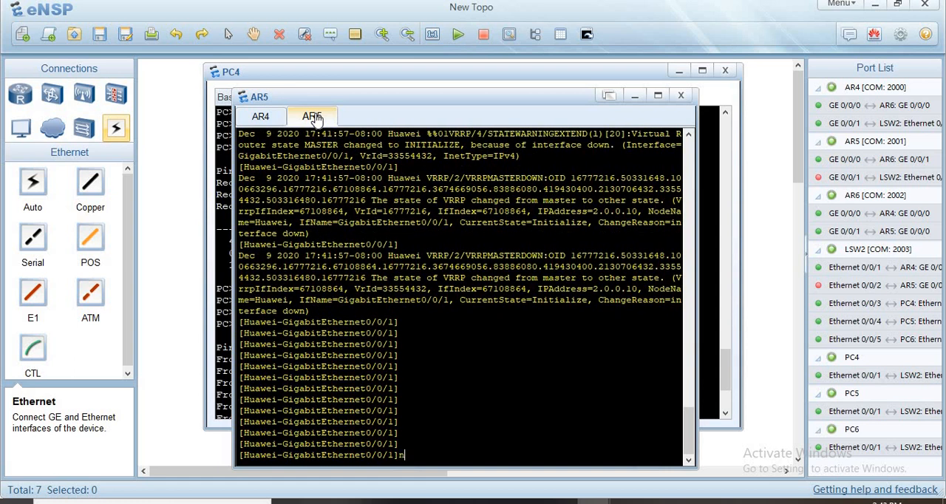
pyautogui.write('und')
pyautogui.press('Tab')
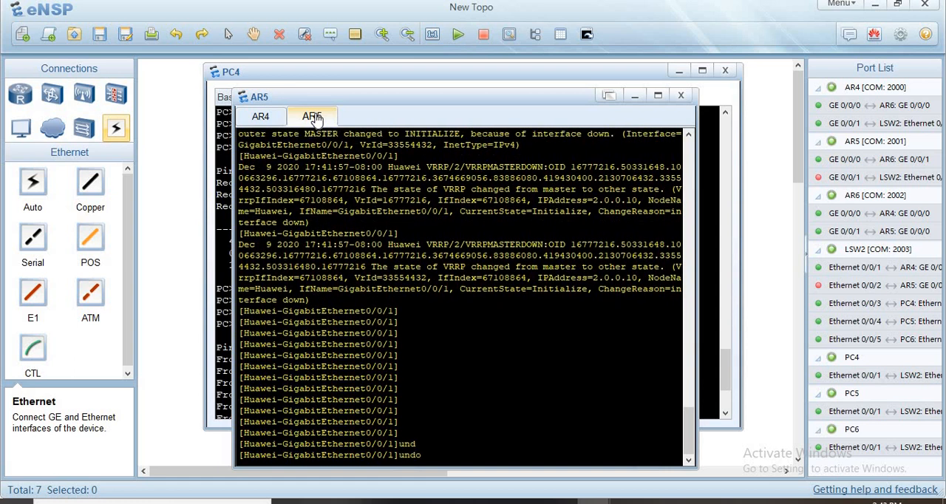
pyautogui.write('sh')
pyautogui.press('Tab')
pyautogui.press('Return')
pyautogui.press('Return')
pyautogui.press('Return')
pyautogui.press('Return')
pyautogui.press('Return')
pyautogui.press('Return')
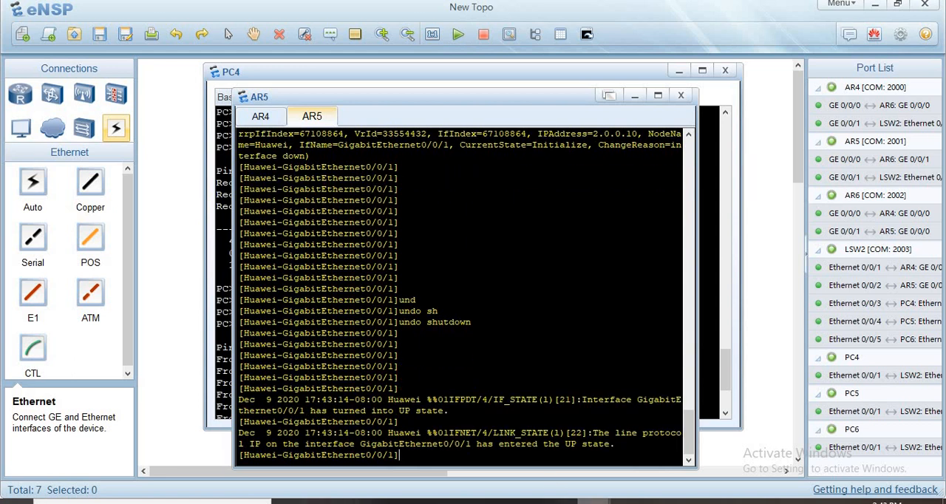
# - Ping the virtual gateway 10.0.0.10 from PC4 with the LAN interfaces of both AR4 and AR5 re-enabled
pyautogui.moveTo(593, 501)
pyautogui.click(594, 434)
pyautogui.press('Return')
pyautogui.press('Return')
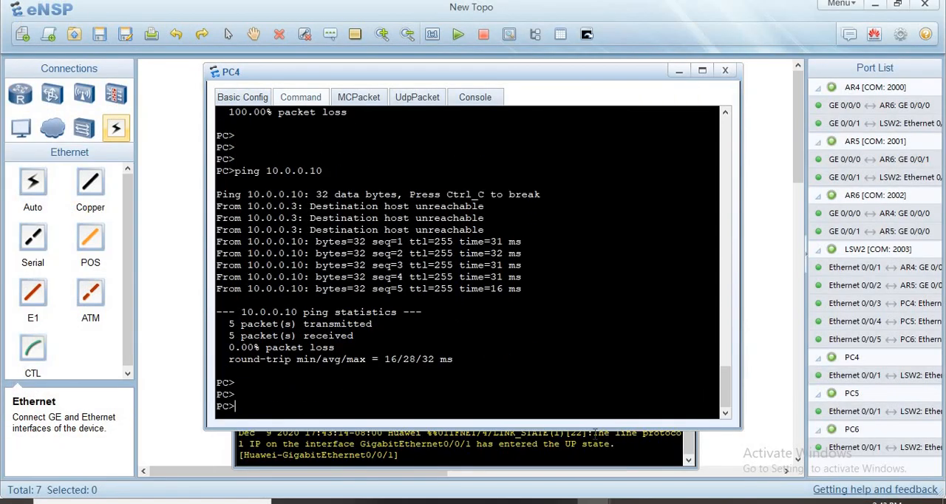
pyautogui.press('Up')
pyautogui.press('Return')
# - Ping 10.0.0.10 from PC5 with both routers' LAN interfaces re-enabled
pyautogui.moveTo(593, 501)
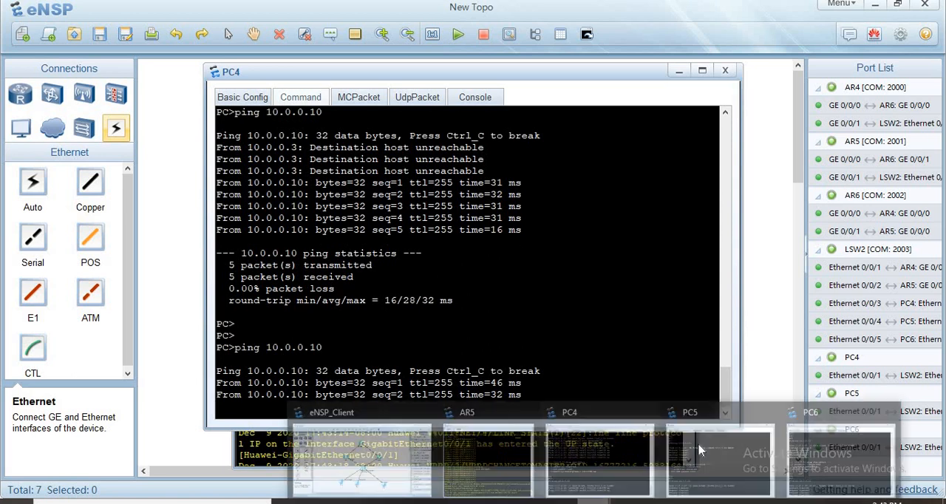
pyautogui.click(697, 443)
pyautogui.press('Up')
pyautogui.press('Return')
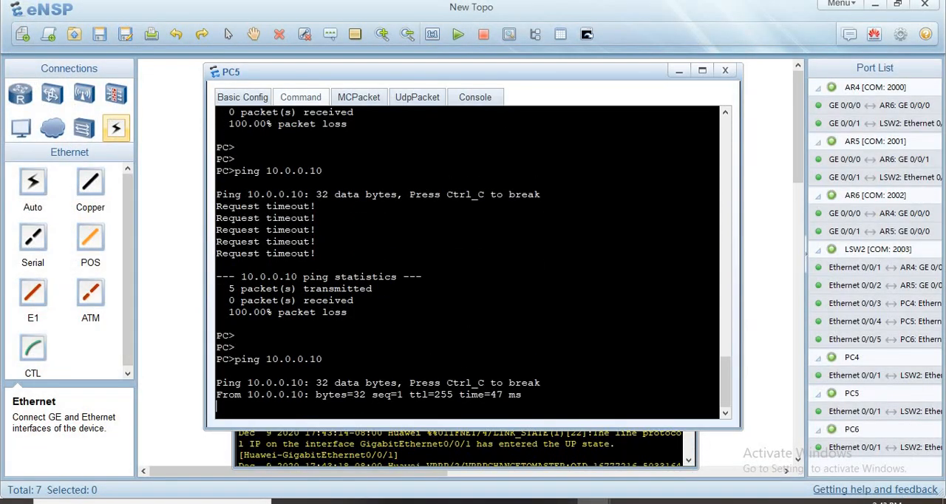
# - Ping 10.0.0.10 from PC6 with both routers' LAN interfaces re-enabled
pyautogui.moveTo(593, 501)
pyautogui.click(818, 457)
pyautogui.press('Return')
pyautogui.press('Return')
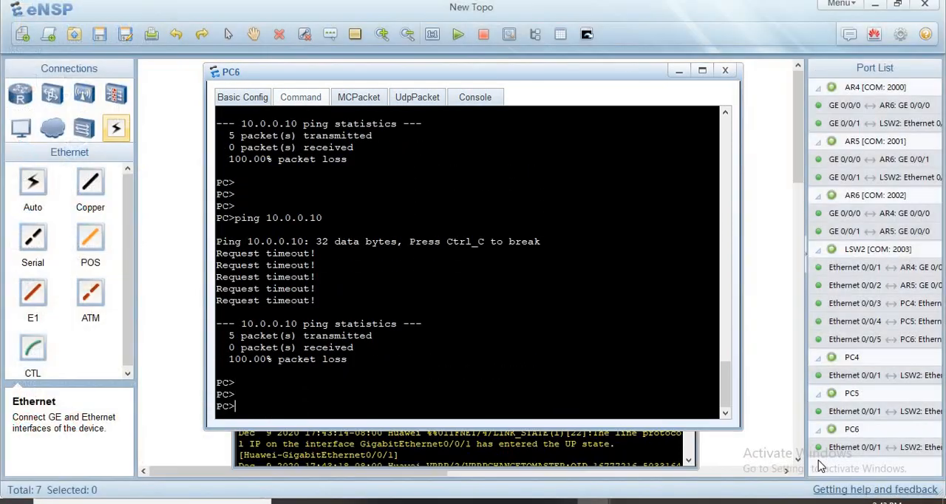
pyautogui.press('Up')
pyautogui.press('Return')
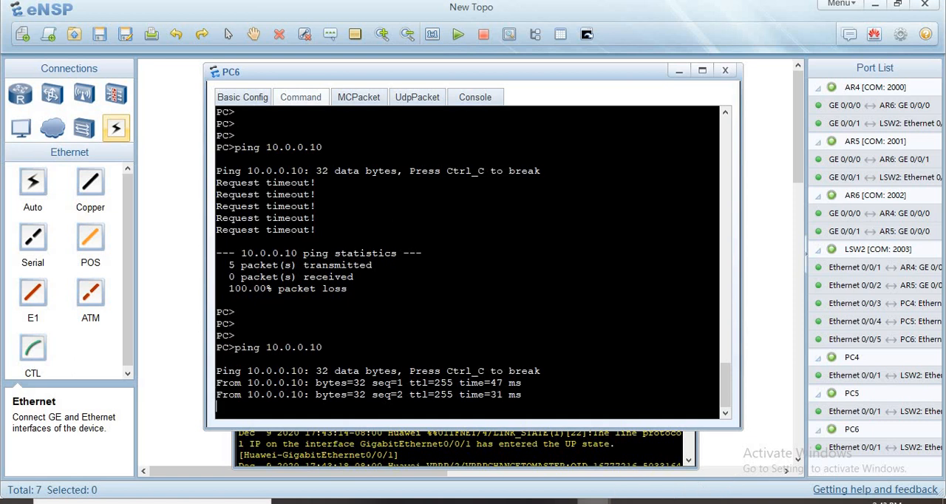
# - Shut down interface GigabitEthernet 0/0/1 on AR4 to simulate a failure of its LAN link
pyautogui.moveTo(593, 501)
pyautogui.click(481, 439)
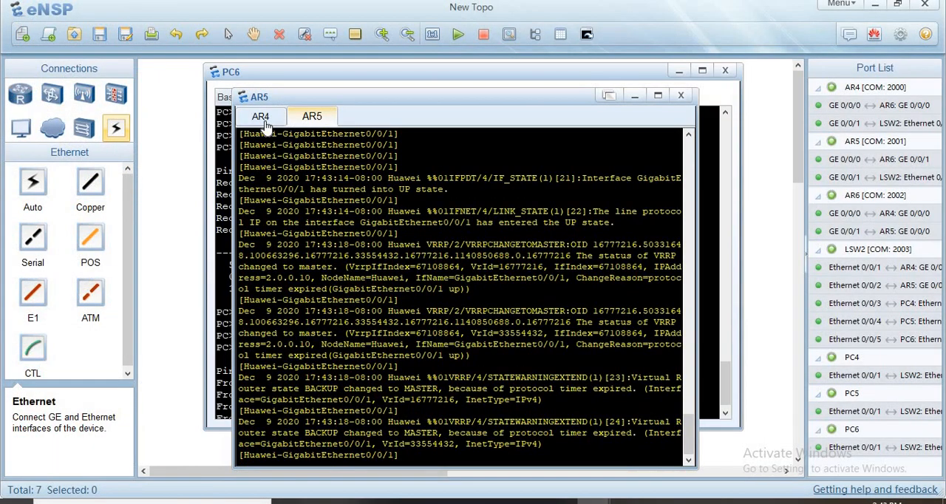
pyautogui.click(262, 119)
pyautogui.write('sh')
pyautogui.press('Tab')
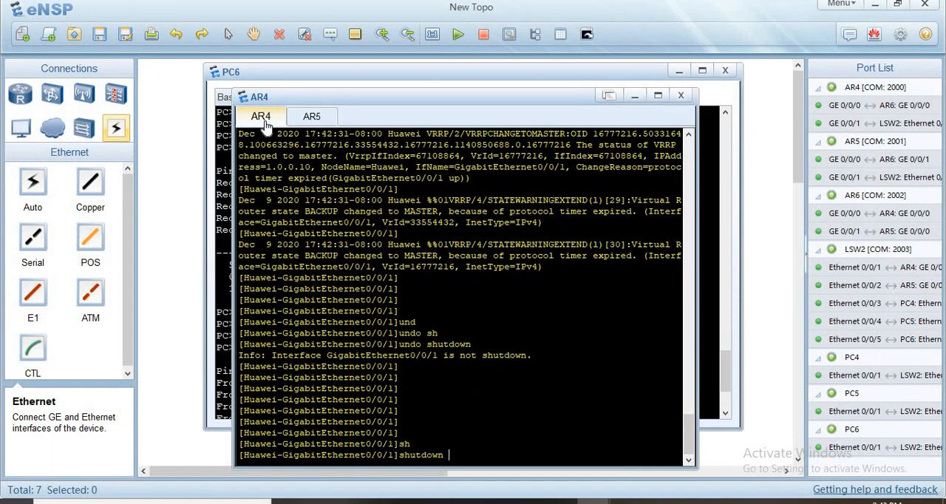
pyautogui.press('Return')
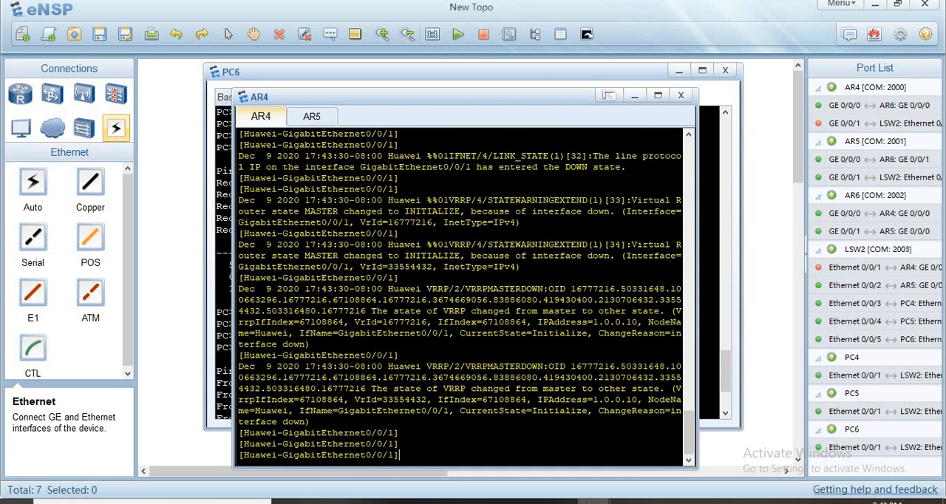
# - Ping the virtual gateway 10.0.0.10 from PC4 with AR4's LAN interface shut down
pyautogui.moveTo(594, 502)
pyautogui.click(575, 447)
pyautogui.press('Return')
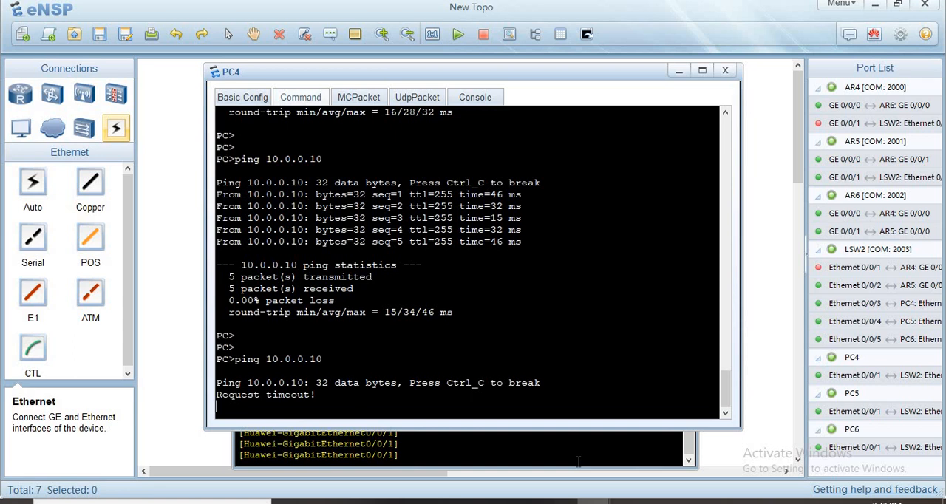
# - Ping 10.0.0.10 from PC5 while AR4's GigabitEthernet 0/0/1 is down
pyautogui.moveTo(591, 501)
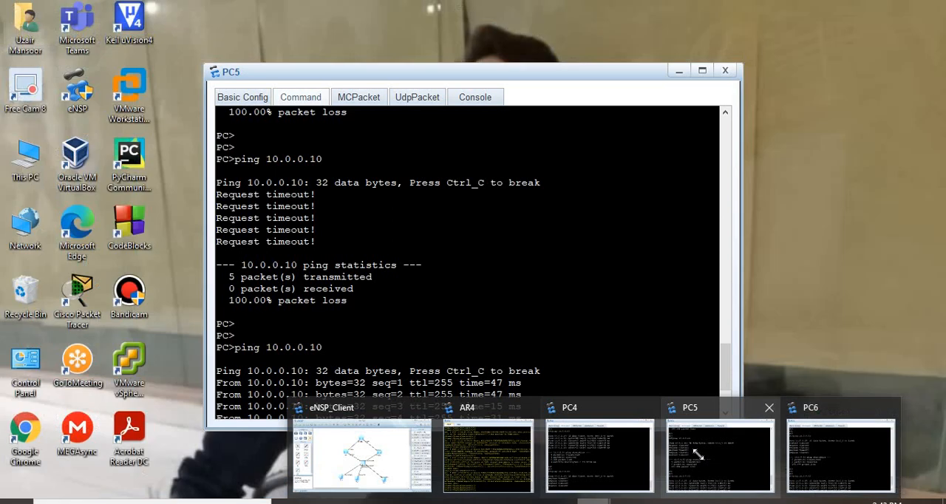
pyautogui.click(697, 454)
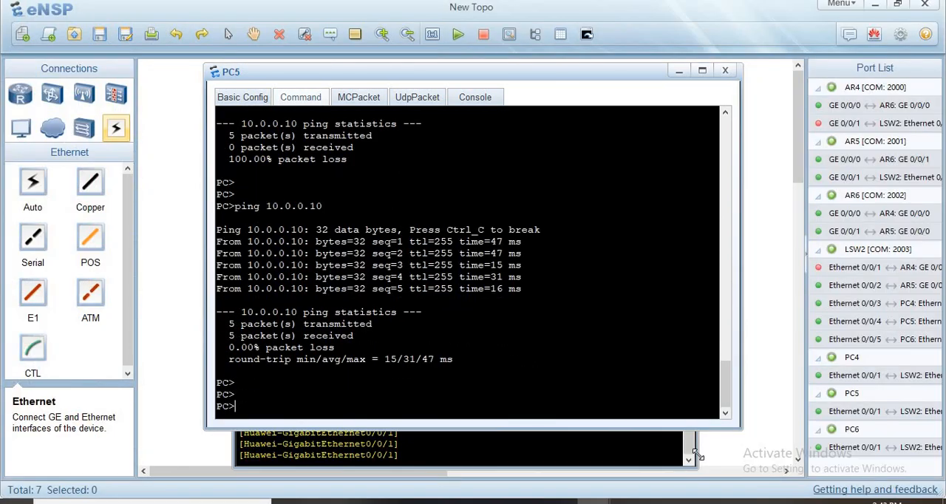
pyautogui.press('Up')
pyautogui.press('Return')
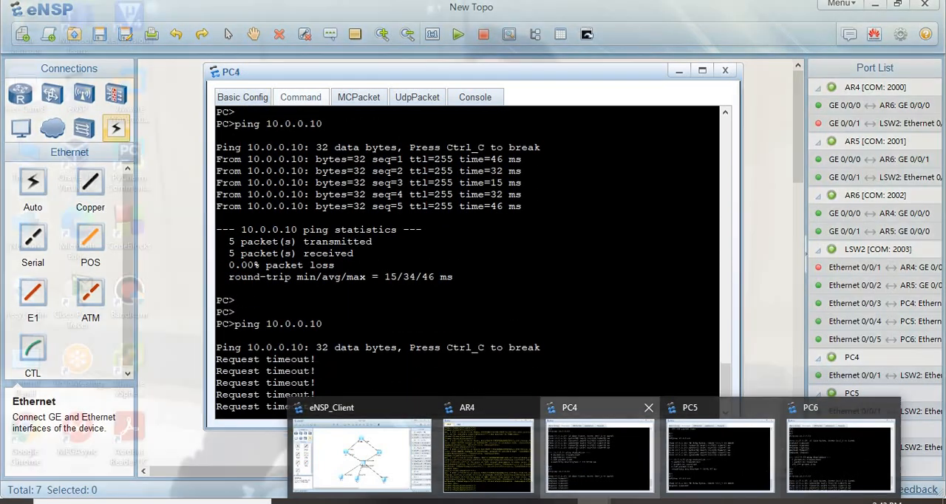
# - Repeat the ping to 10.0.0.10 from PC4 to check failover to AR5
pyautogui.click(577, 448)
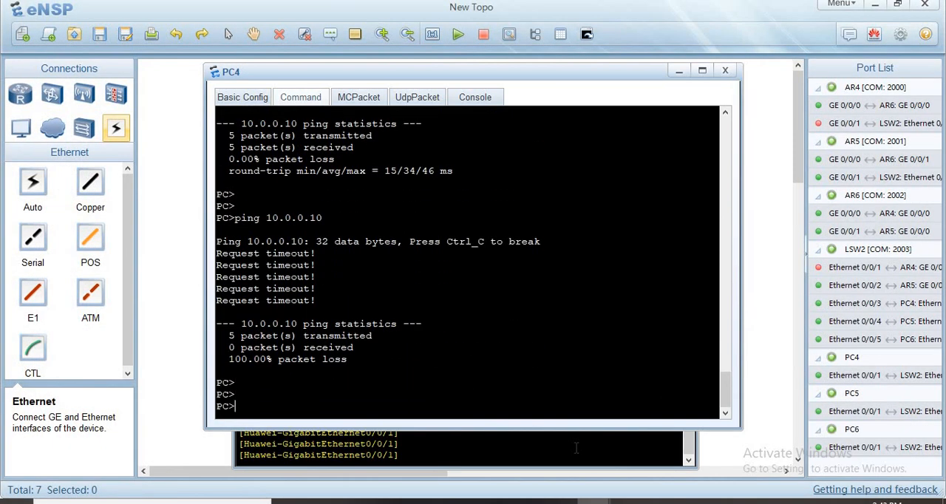
pyautogui.press('Up')
pyautogui.press('Return')
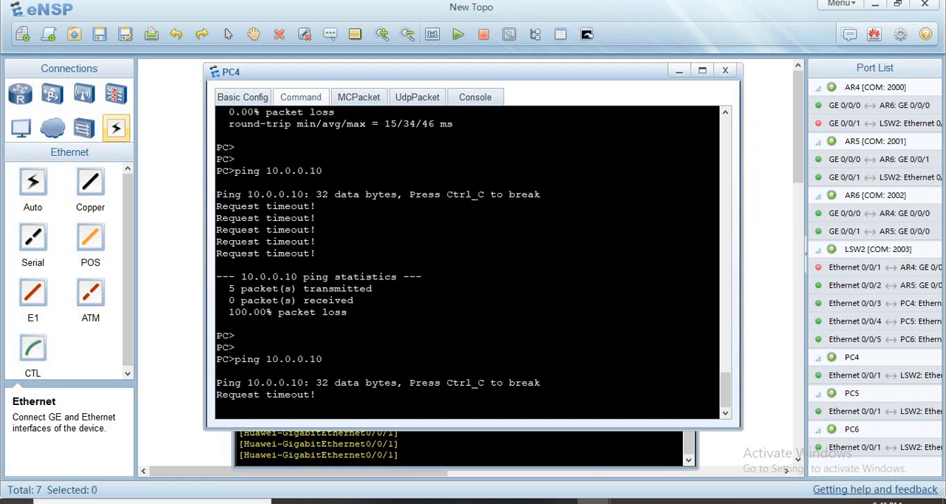
# - Reopen PC5's command line from the topology and ping 10.0.0.10 again
pyautogui.moveTo(541, 497)
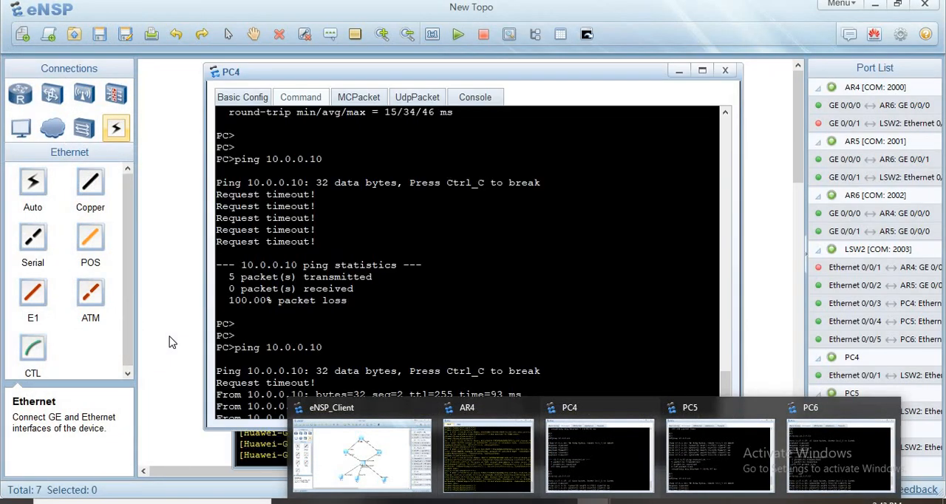
pyautogui.click(172, 338)
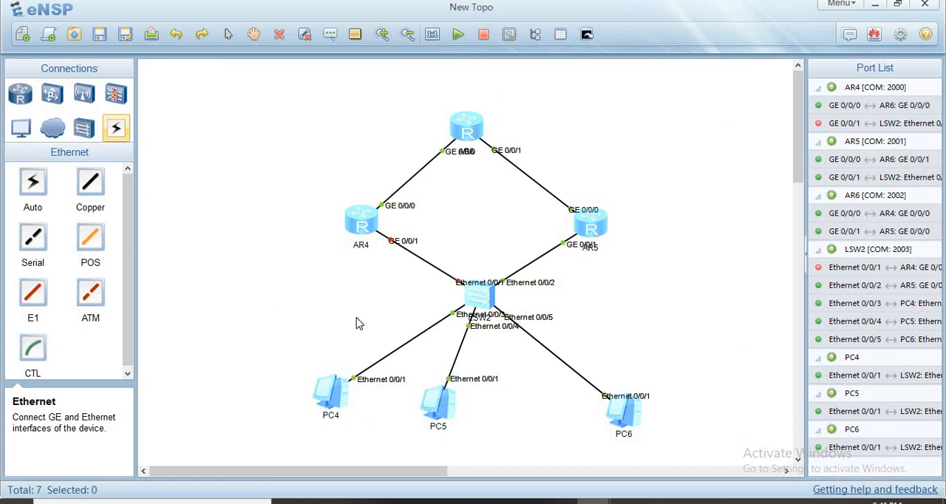
pyautogui.doubleClick(426, 403)
pyautogui.click(238, 99)
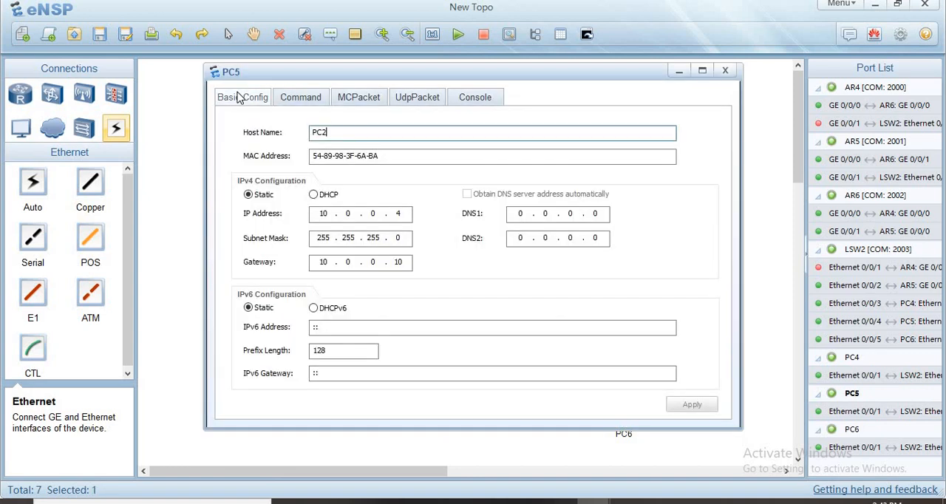
pyautogui.click(301, 99)
pyautogui.press('Return')
pyautogui.press('Return')
pyautogui.press('Return')
pyautogui.press('Return')
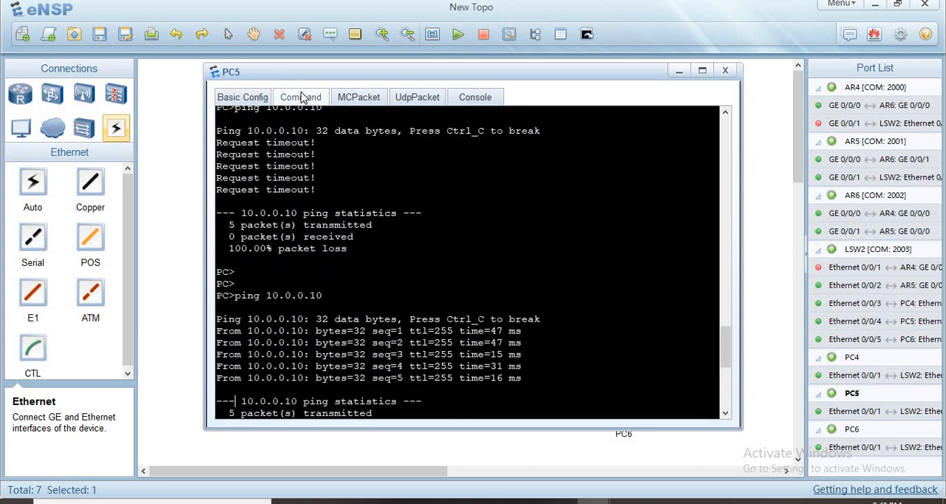
pyautogui.press('Up')
pyautogui.press('Return')
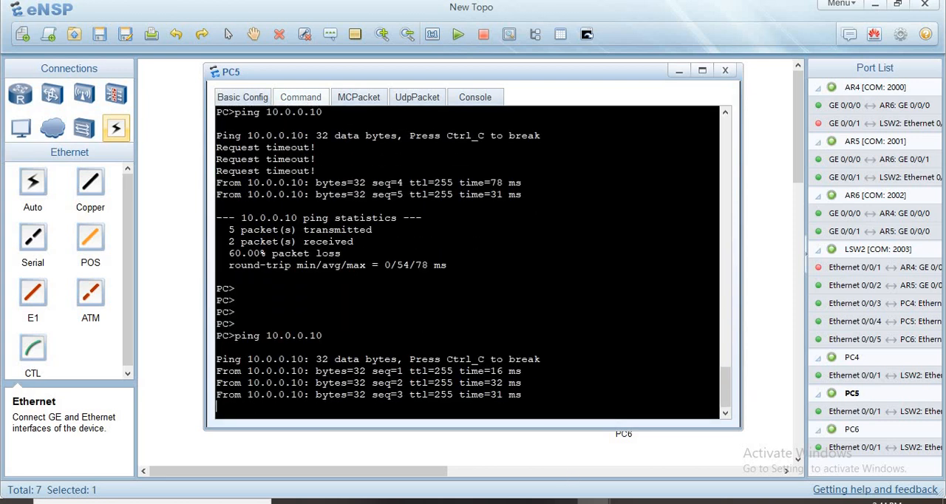
# - Ping 10.0.0.10 once more from PC4 and also from PC6 with AR4's LAN interface down
pyautogui.moveTo(588, 438)
pyautogui.click(589, 443)
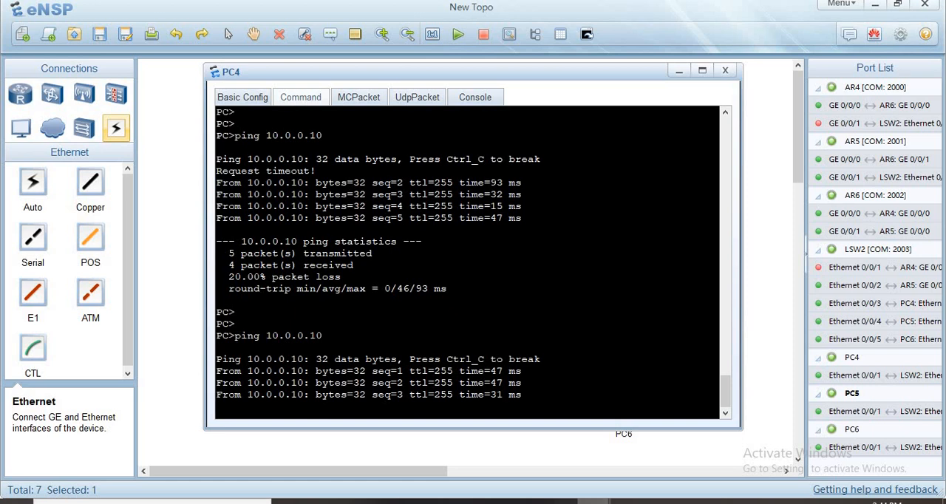
pyautogui.click(807, 458)
pyautogui.press('Return')
pyautogui.press('Up')
pyautogui.press('Return')
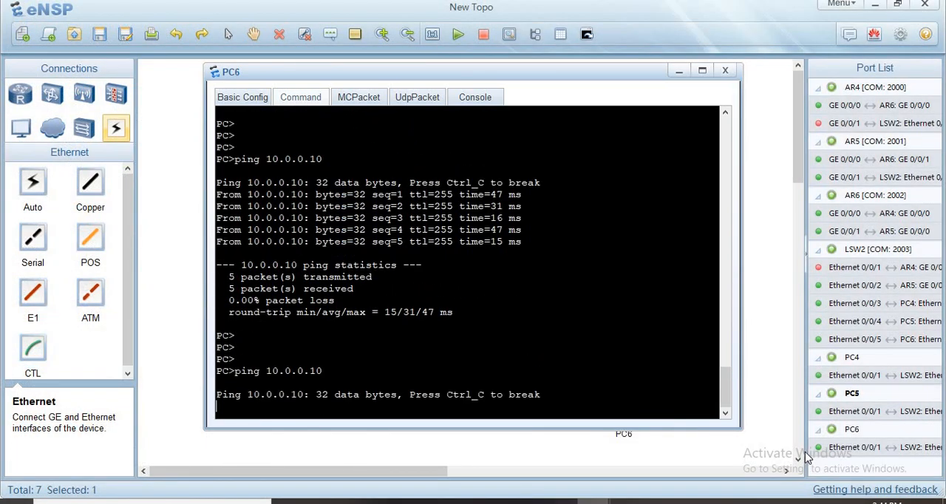
pyautogui.click(733, 446)
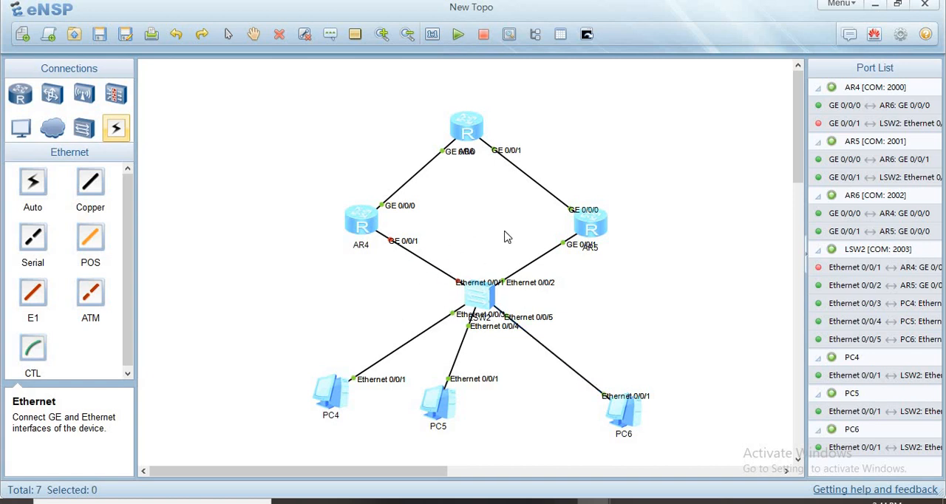
pyautogui.click(369, 215)
pyautogui.click(477, 205)
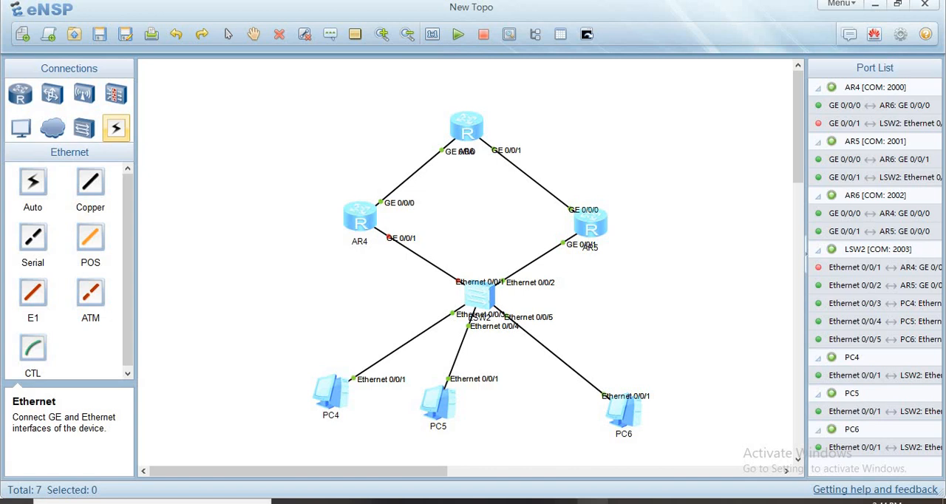
# - Re-enable interface GigabitEthernet 0/0/1 on AR4 with undo shutdown
pyautogui.moveTo(592, 501)
pyautogui.click(491, 452)
pyautogui.press('Return')
pyautogui.press('Return')
pyautogui.press('Return')
pyautogui.press('Return')
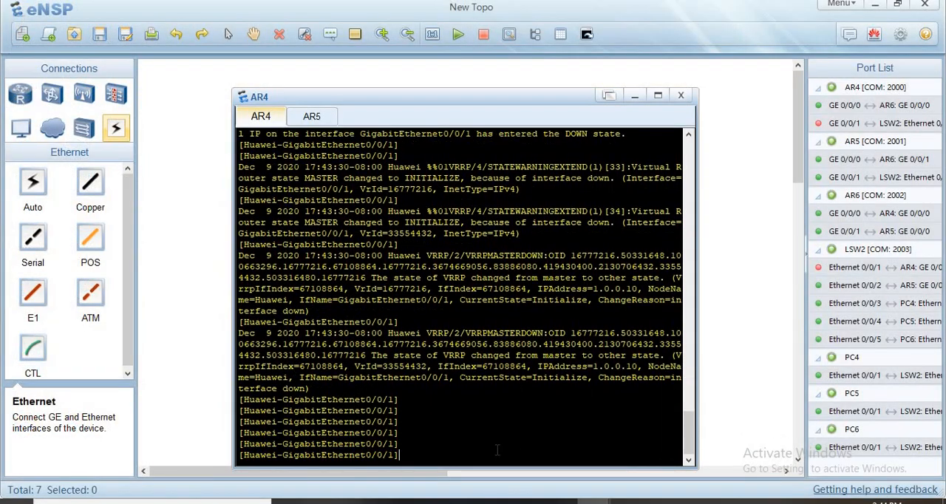
pyautogui.write('und')
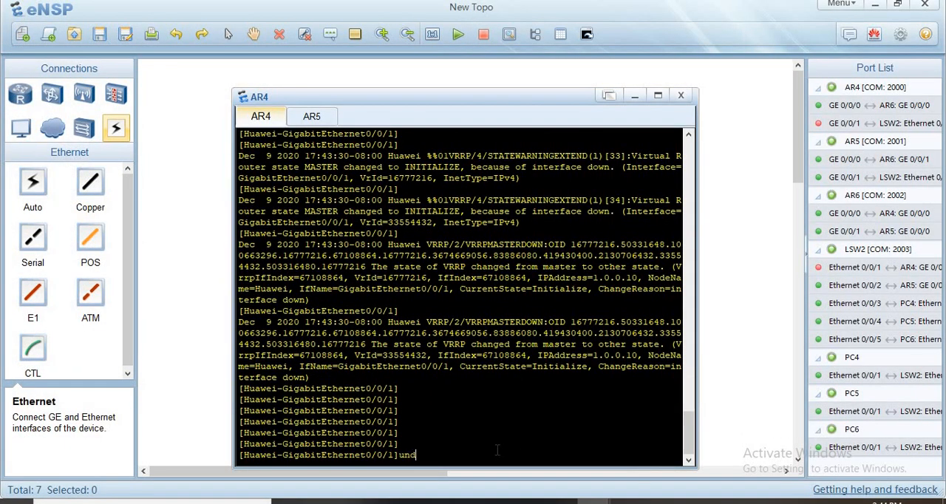
pyautogui.press('Tab')
pyautogui.write('sh')
pyautogui.press('Tab')
pyautogui.press('Return')
pyautogui.press('Return')
pyautogui.press('Return')
pyautogui.press('Return')
pyautogui.press('Return')
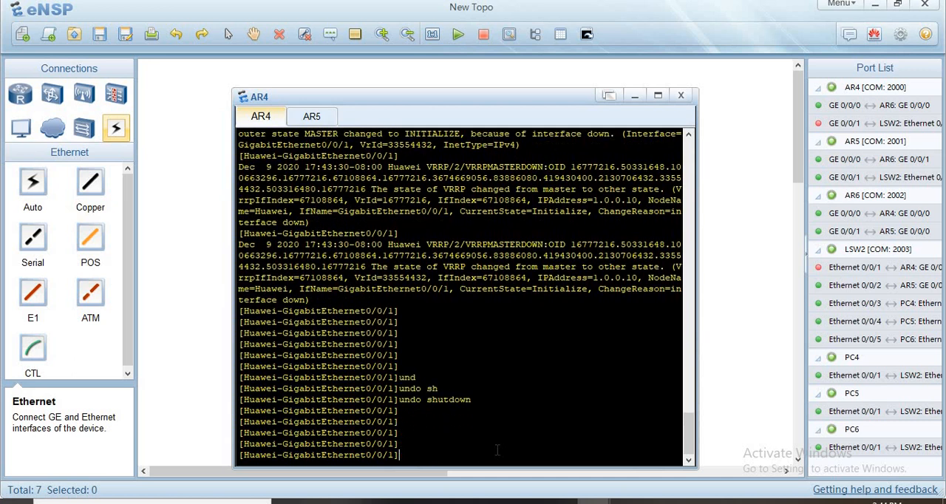
pyautogui.press('Return')
pyautogui.press('Return')
pyautogui.press('Return')
# - Issue undo shutdown on AR5's GigabitEthernet 0/0/1 to make sure the interface is enabled
pyautogui.click(323, 128)
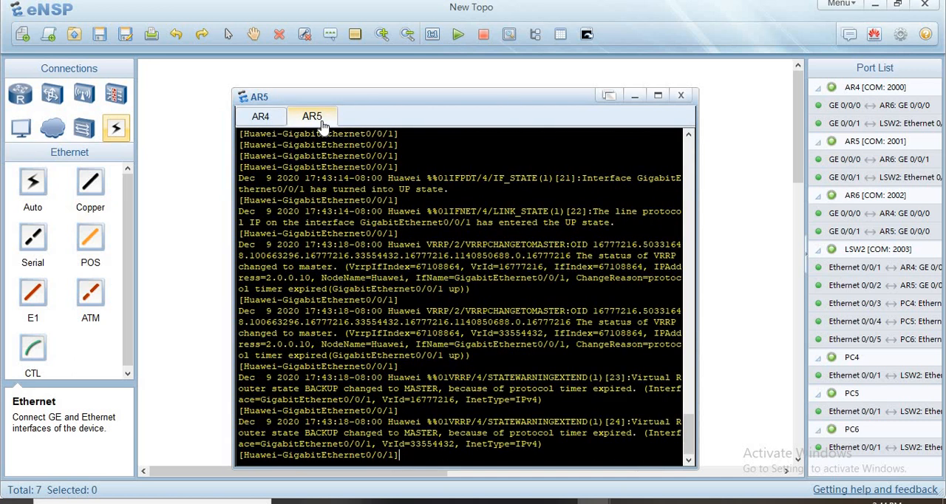
pyautogui.write('und')
pyautogui.press('Tab')
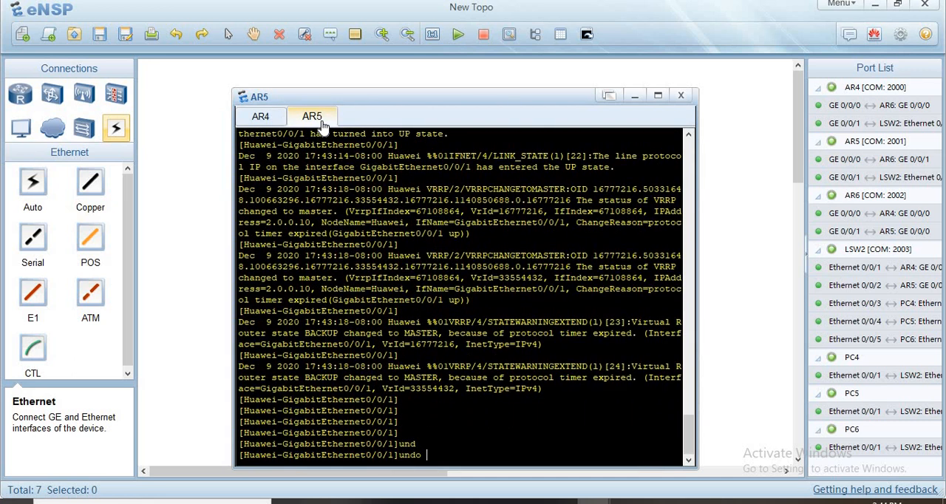
pyautogui.write('sh')
pyautogui.press('Tab')
pyautogui.press('Return')
pyautogui.press('Return')
pyautogui.press('Return')
pyautogui.press('Return')
# - Quit to the system view on AR5 and minimize the router console to show the topology
pyautogui.press('Return')
pyautogui.press('Return')
pyautogui.press('Return')
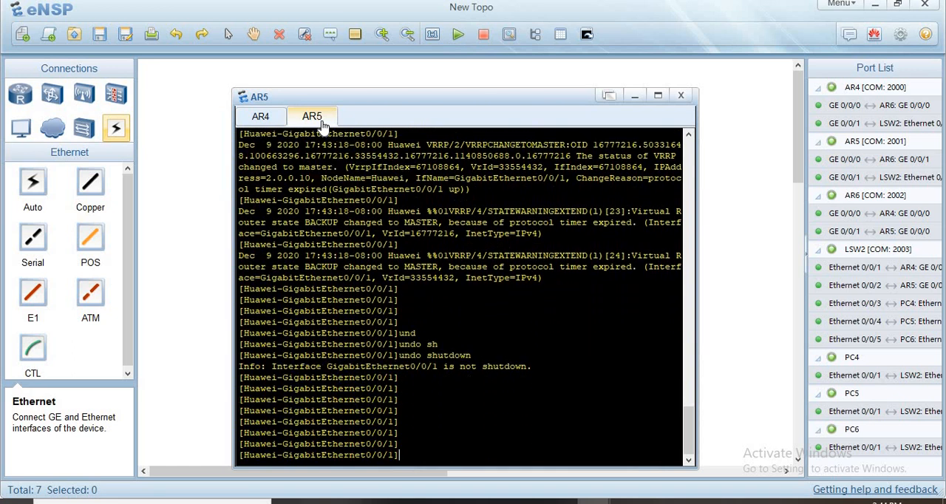
pyautogui.write('qu')
pyautogui.press('Return')
pyautogui.press('Return')
pyautogui.press('Return')
pyautogui.press('Return')
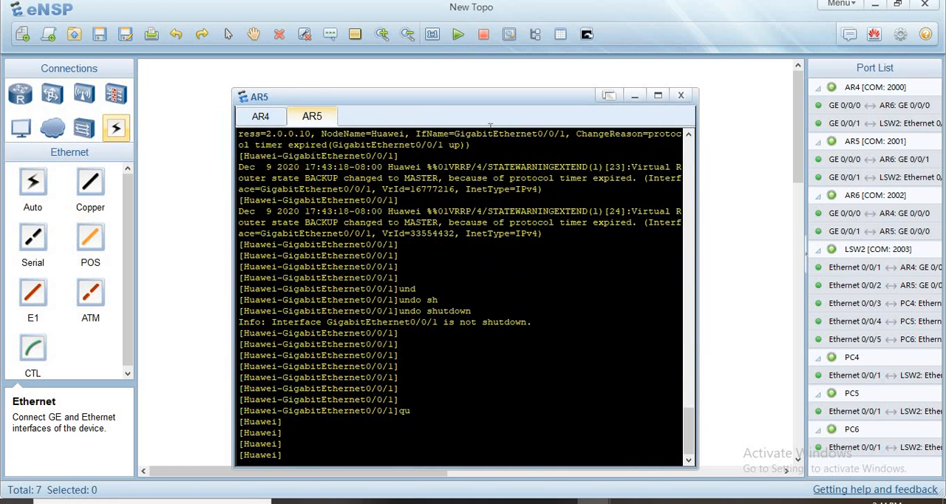
pyautogui.click(633, 96)
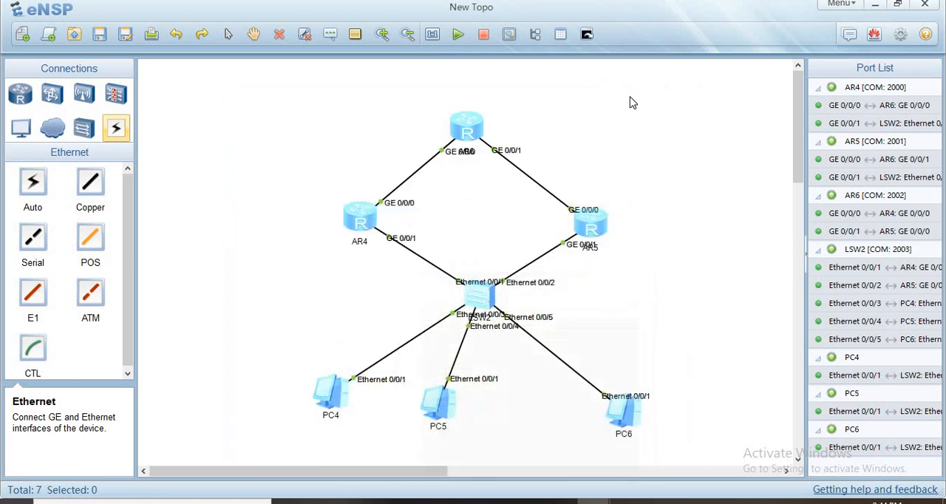